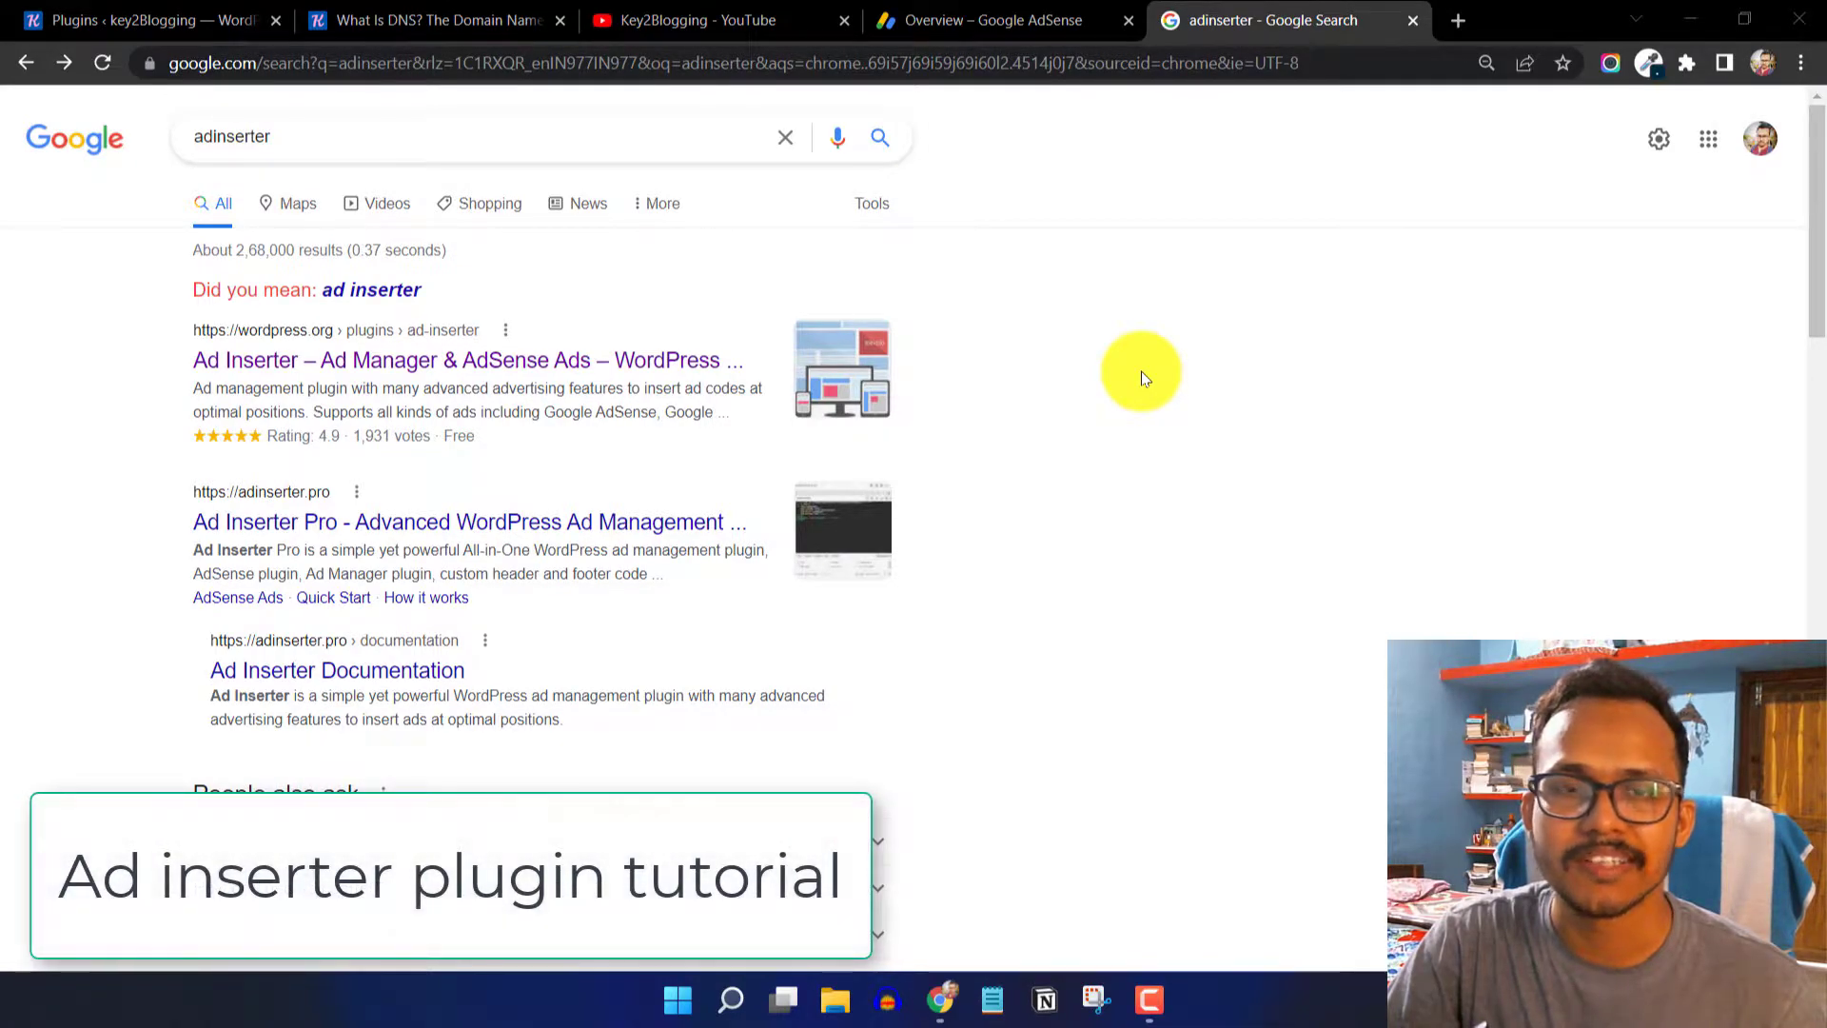
# - Open the wordpress.org page for Ad Inserter – Ad Manager & AdSense Ads from the adinserter results
pyautogui.click(608, 363)
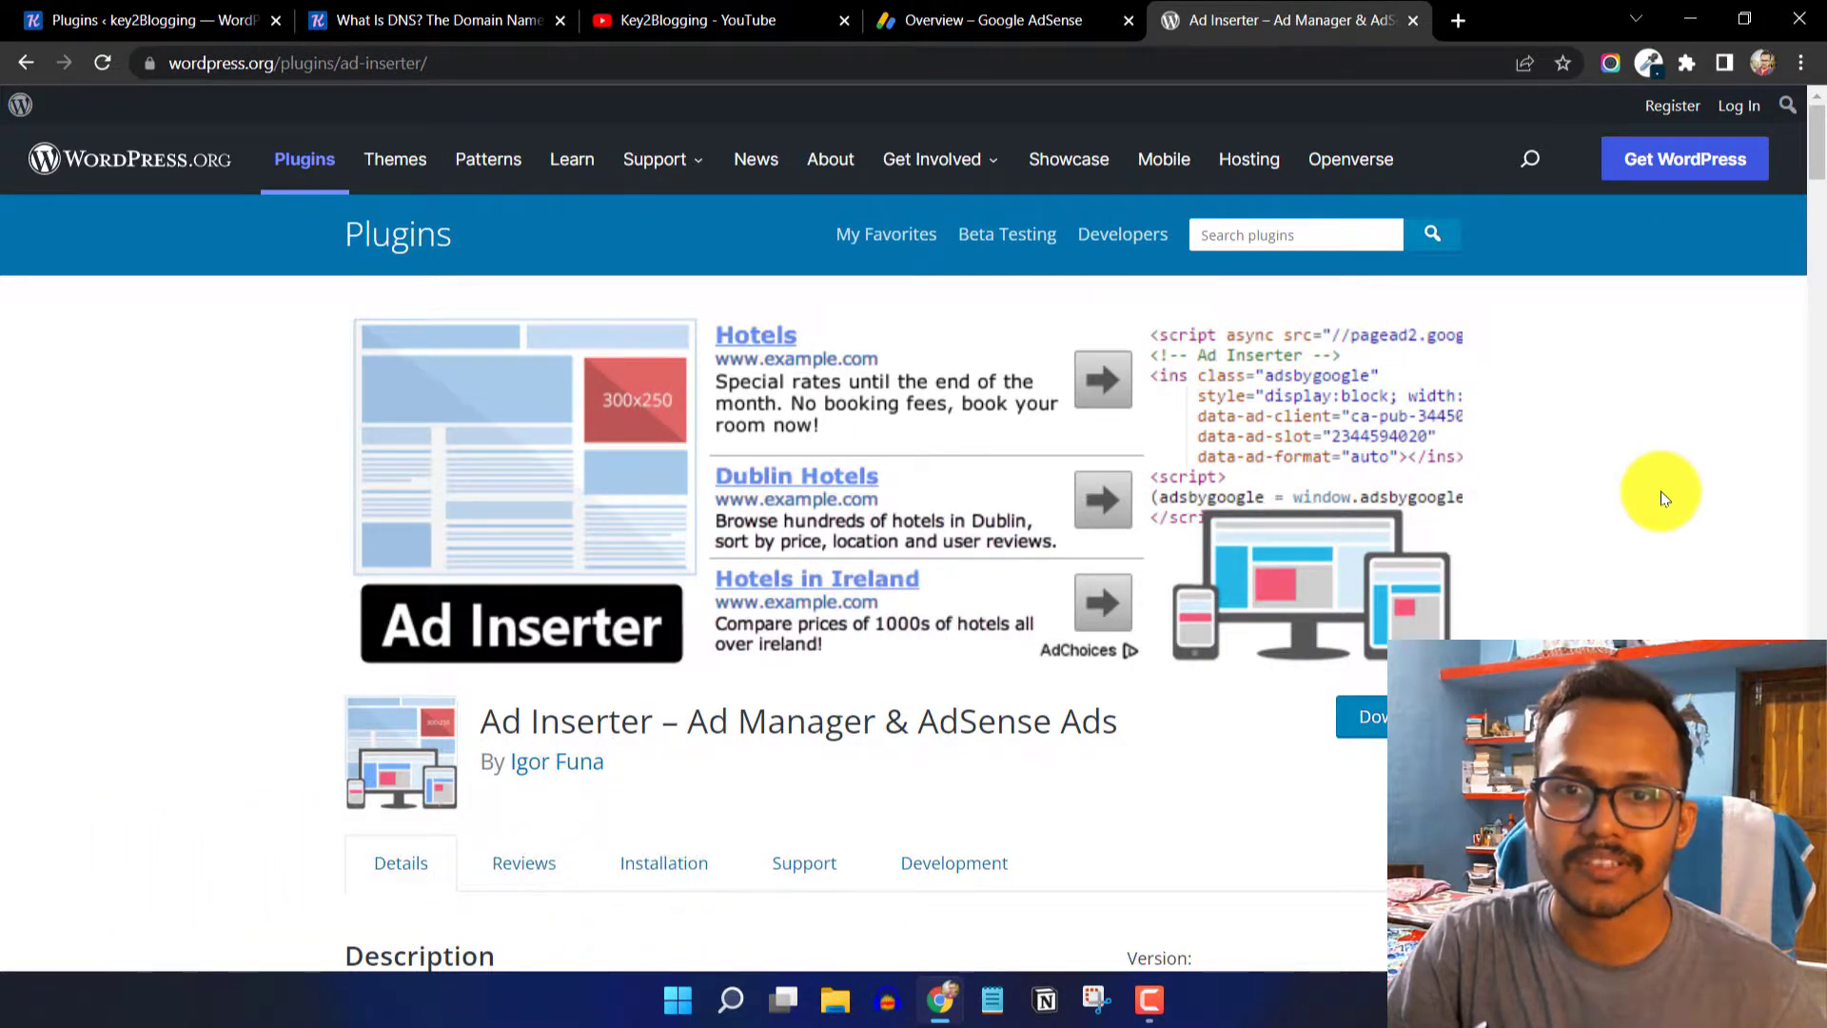
# - Search the plugin directory for 'adinserter' to confirm it's installed, then view Installed Plugins
pyautogui.click(152, 20)
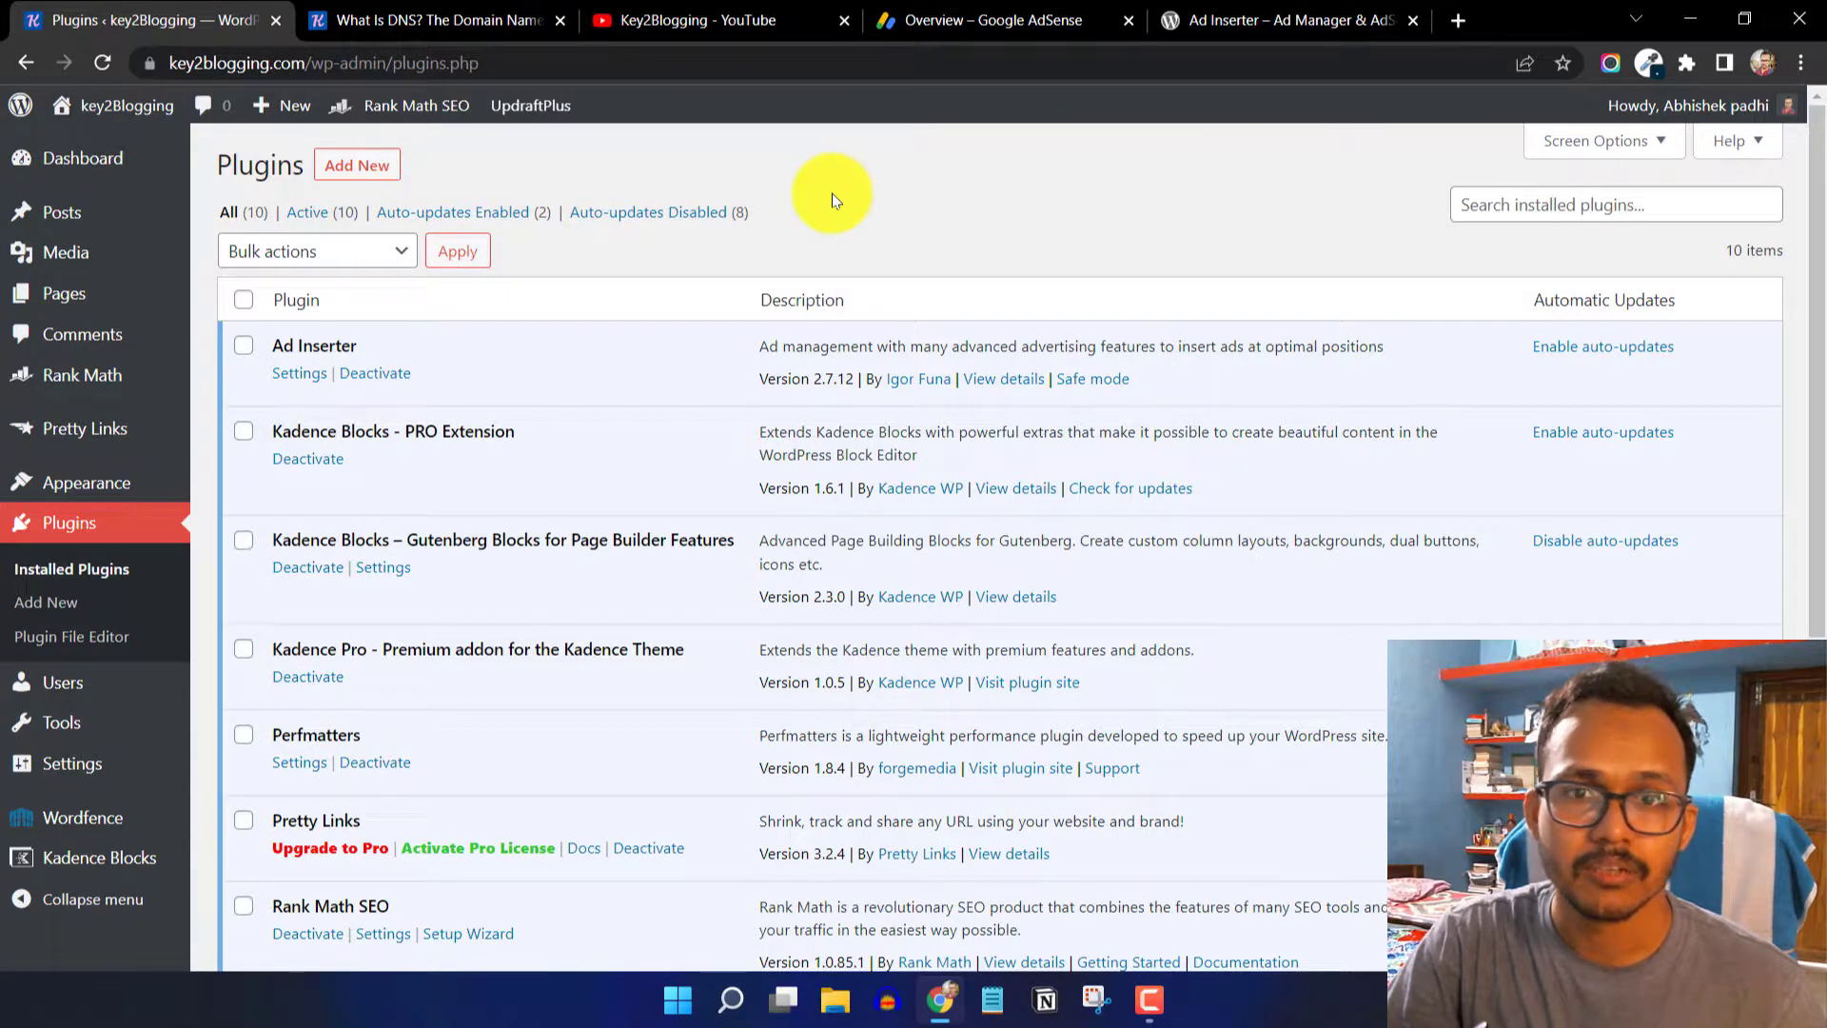
pyautogui.click(360, 169)
pyautogui.click(1523, 238)
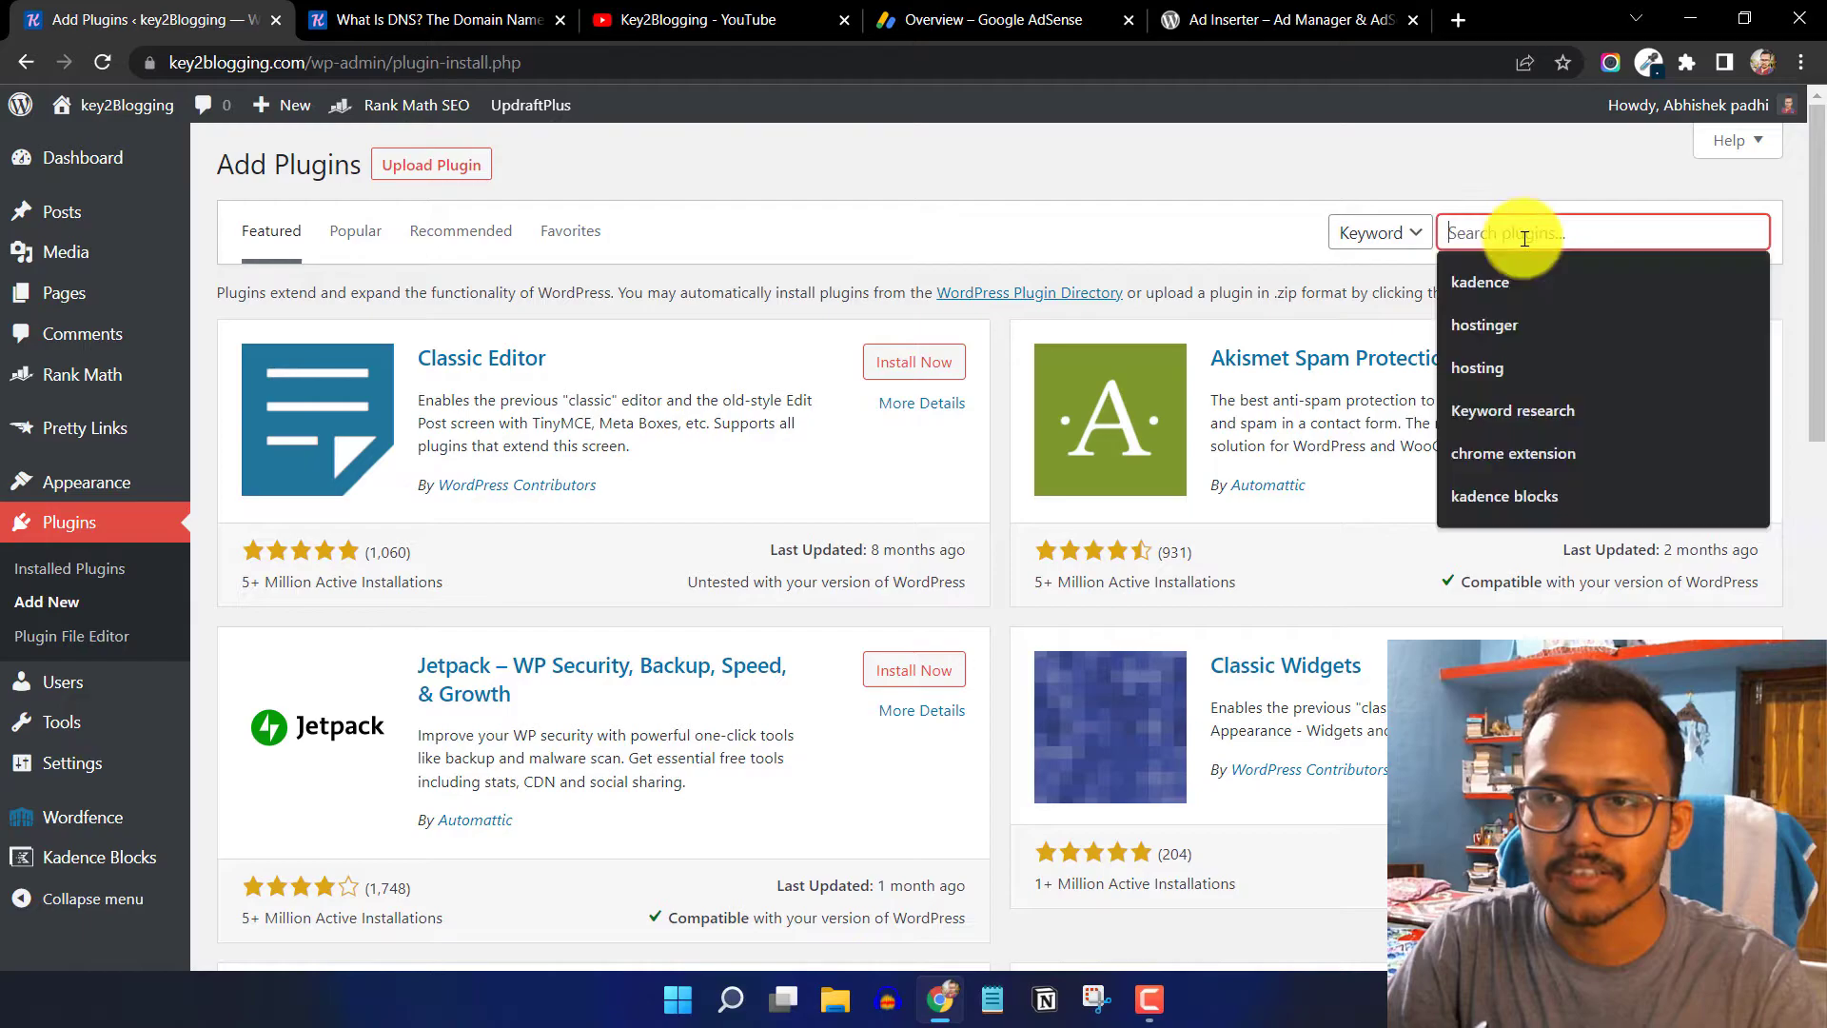
pyautogui.write('a')
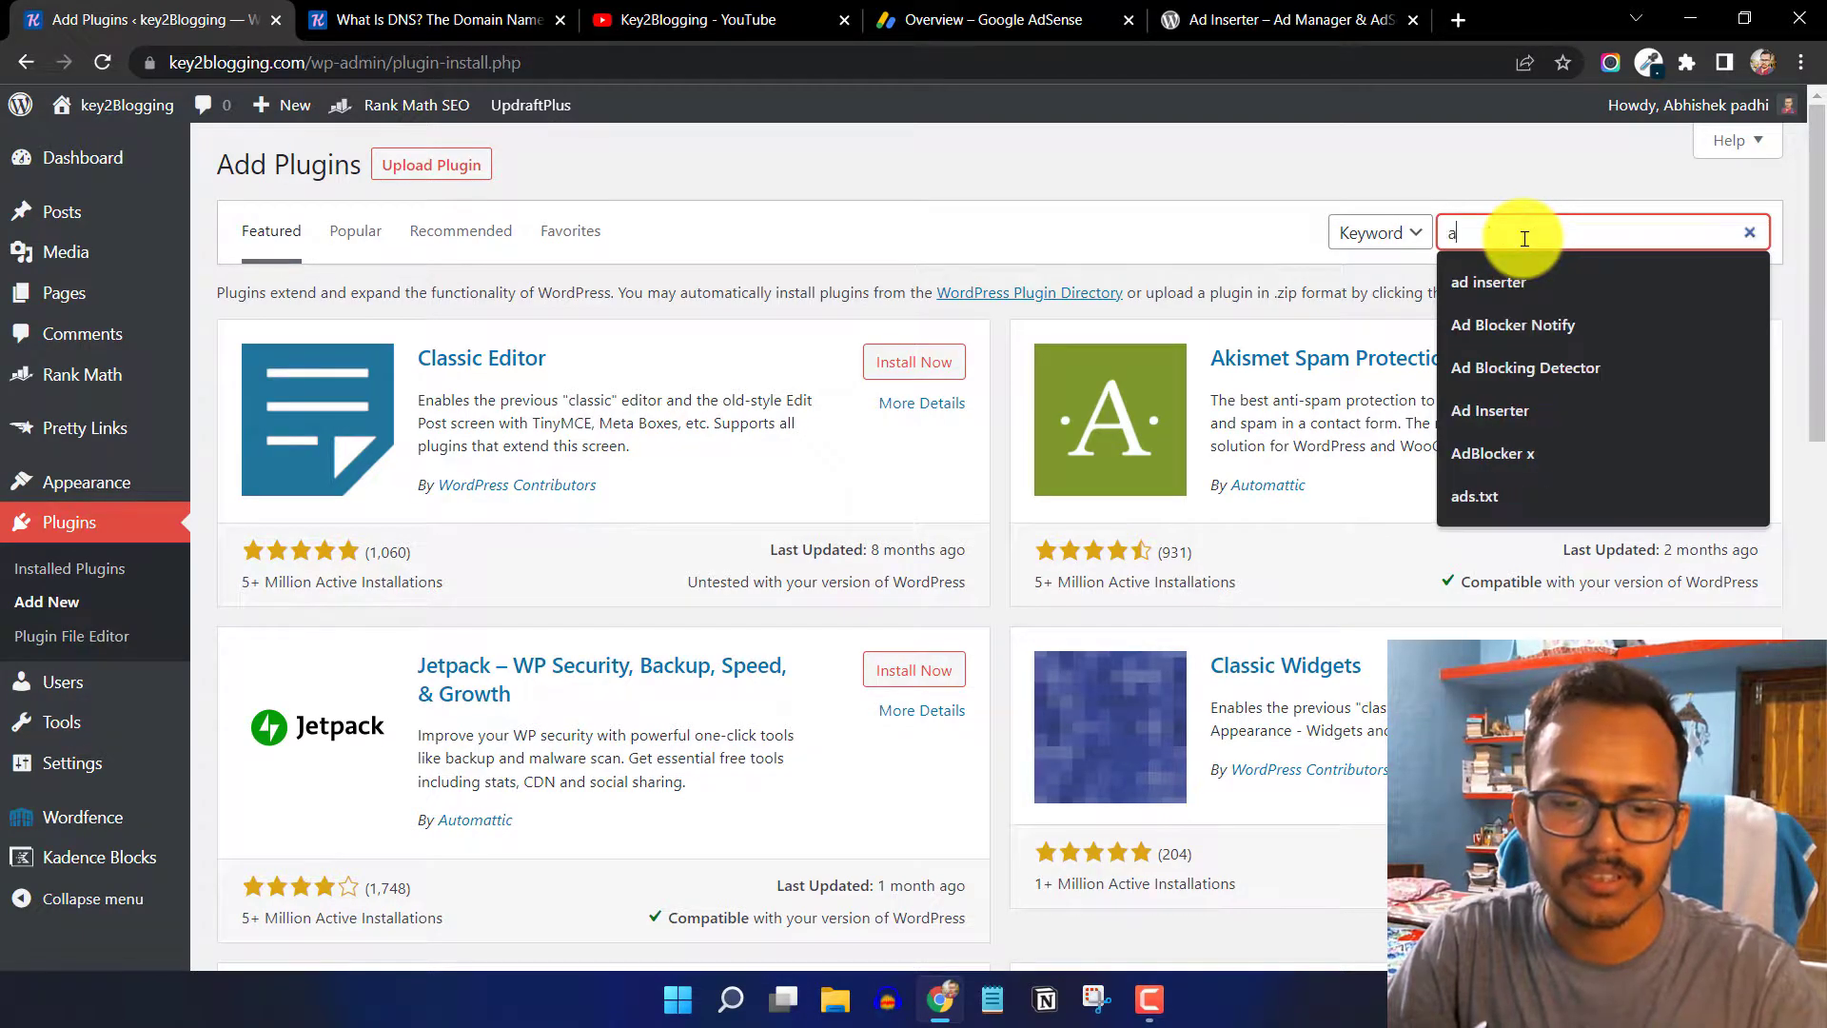
pyautogui.write('dinserter')
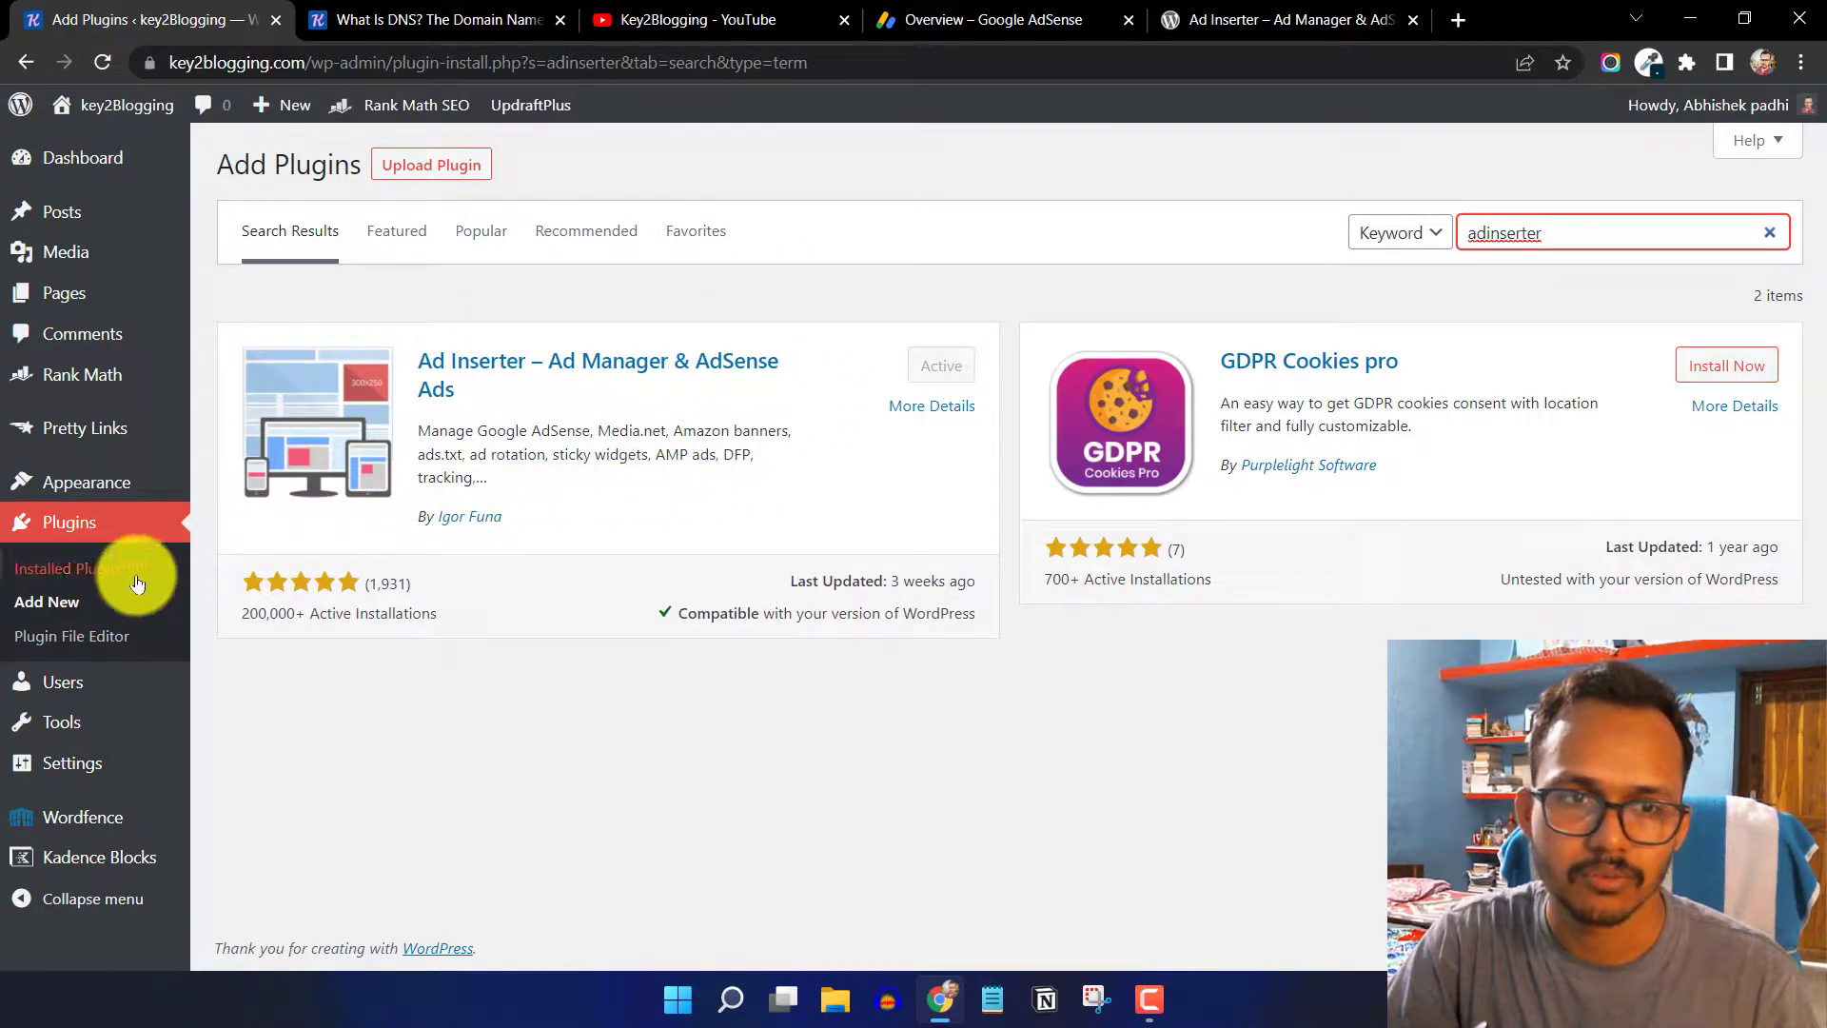
pyautogui.click(99, 576)
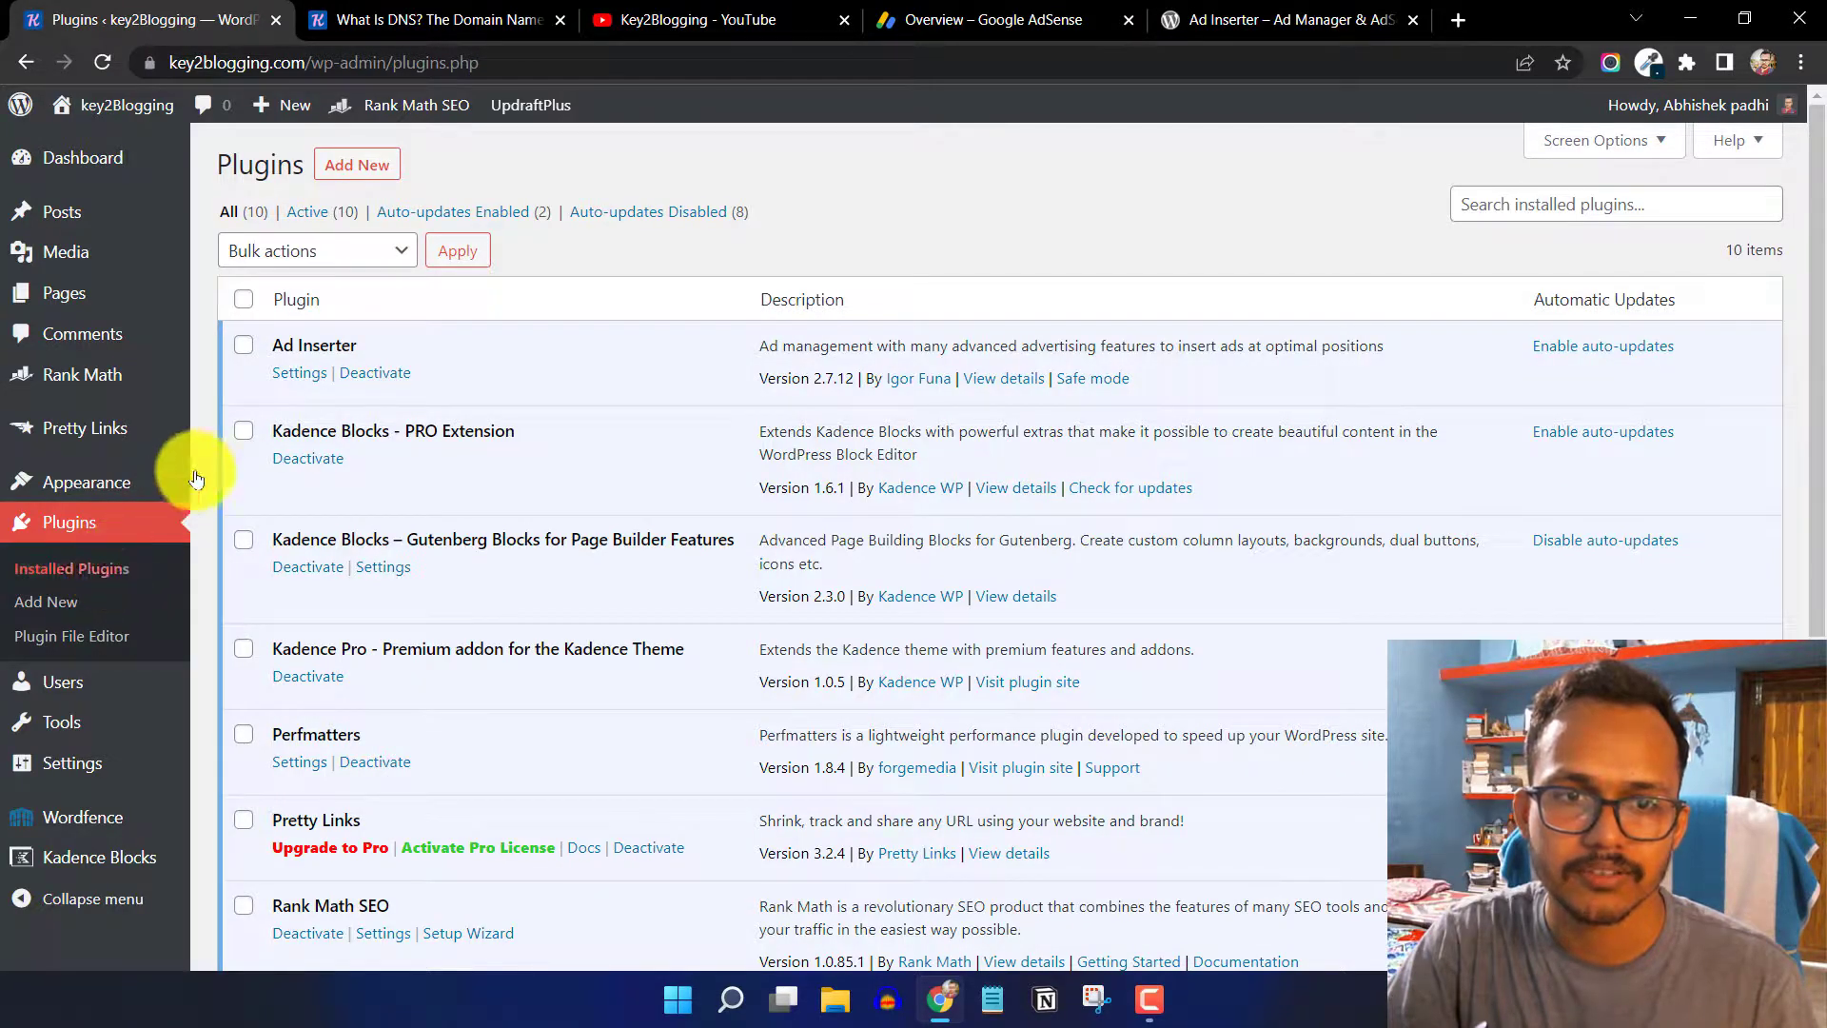
# - Open Ad Inserter settings, browse block range 17-32, then return to blocks 1-16
pyautogui.click(298, 376)
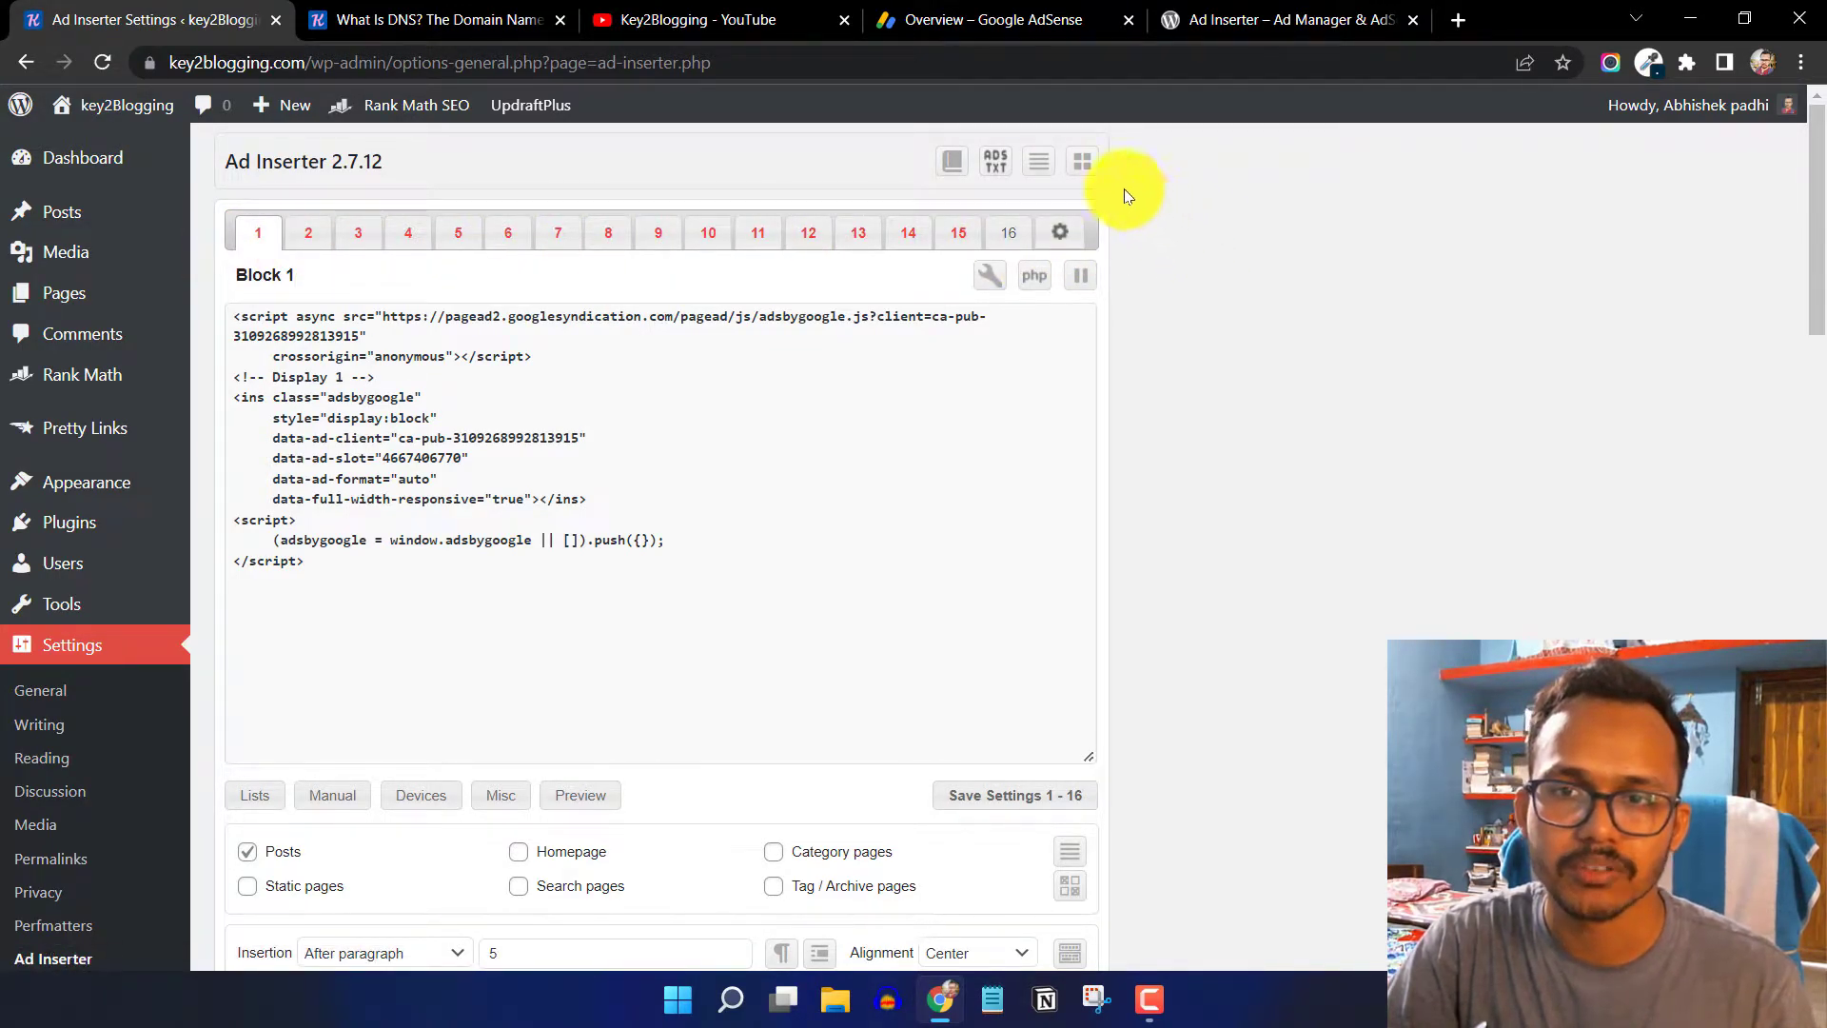
pyautogui.click(1084, 164)
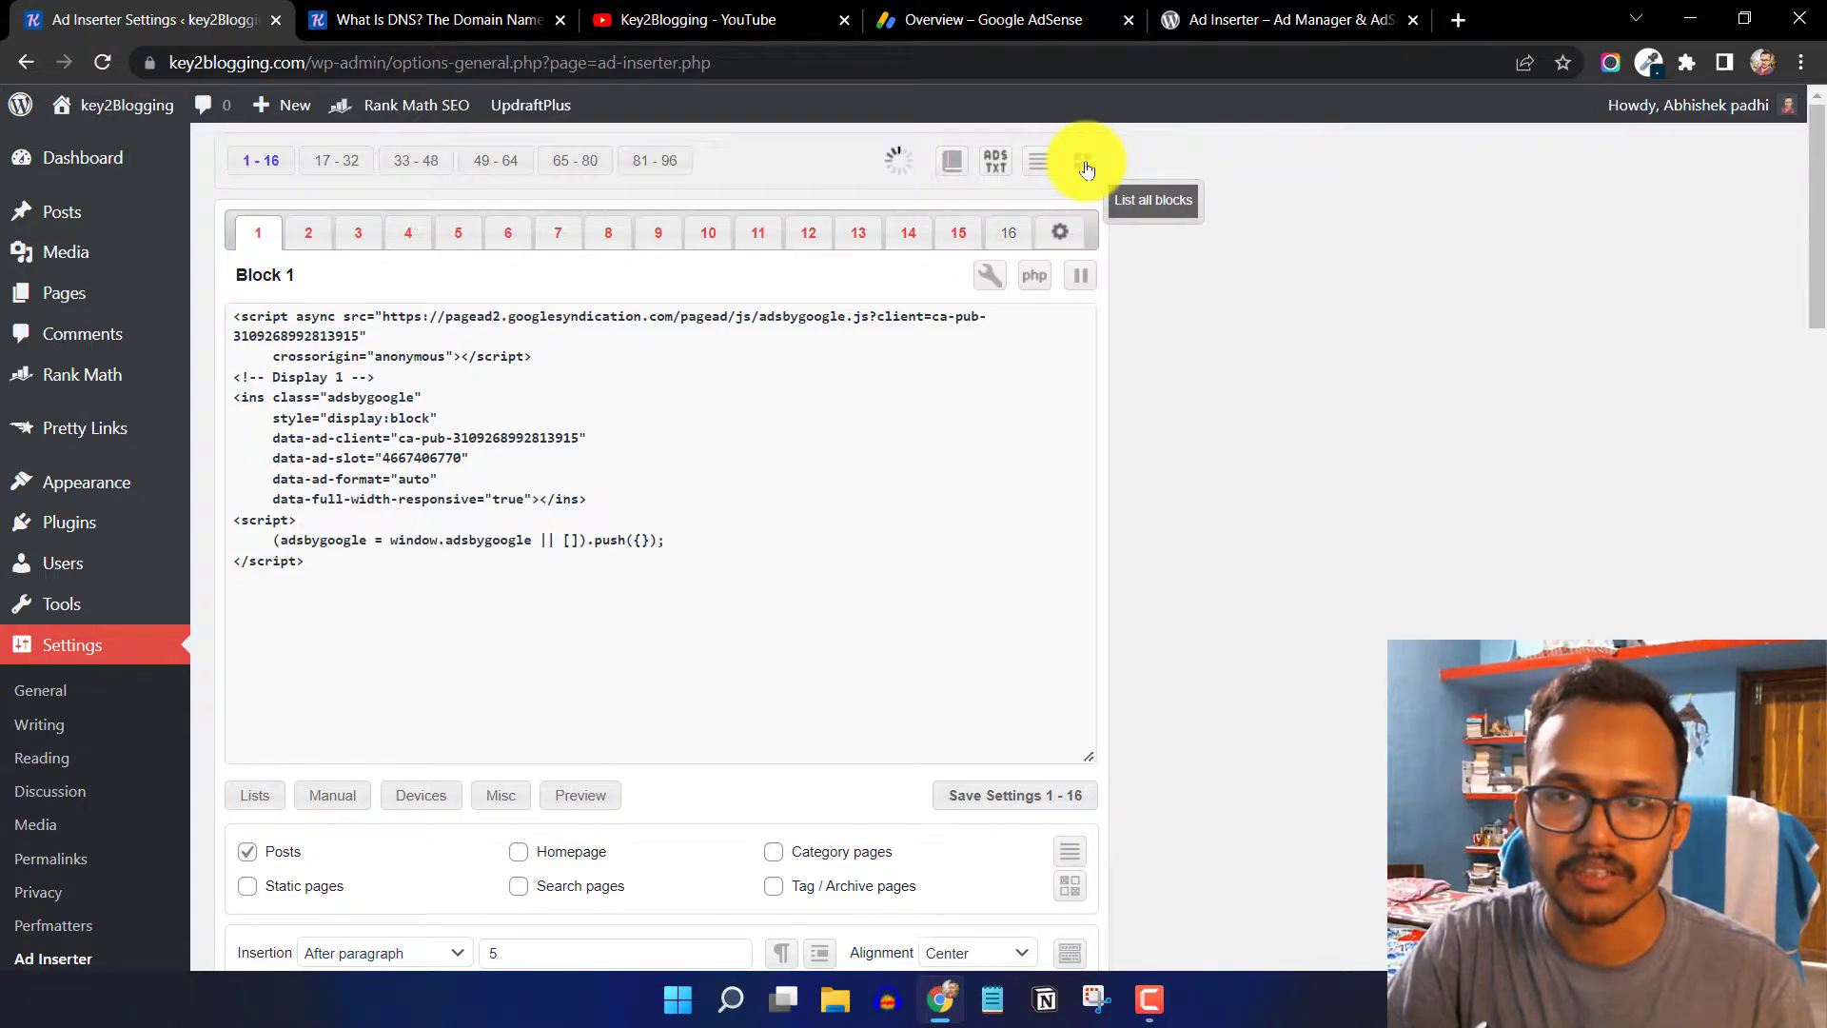
pyautogui.click(324, 164)
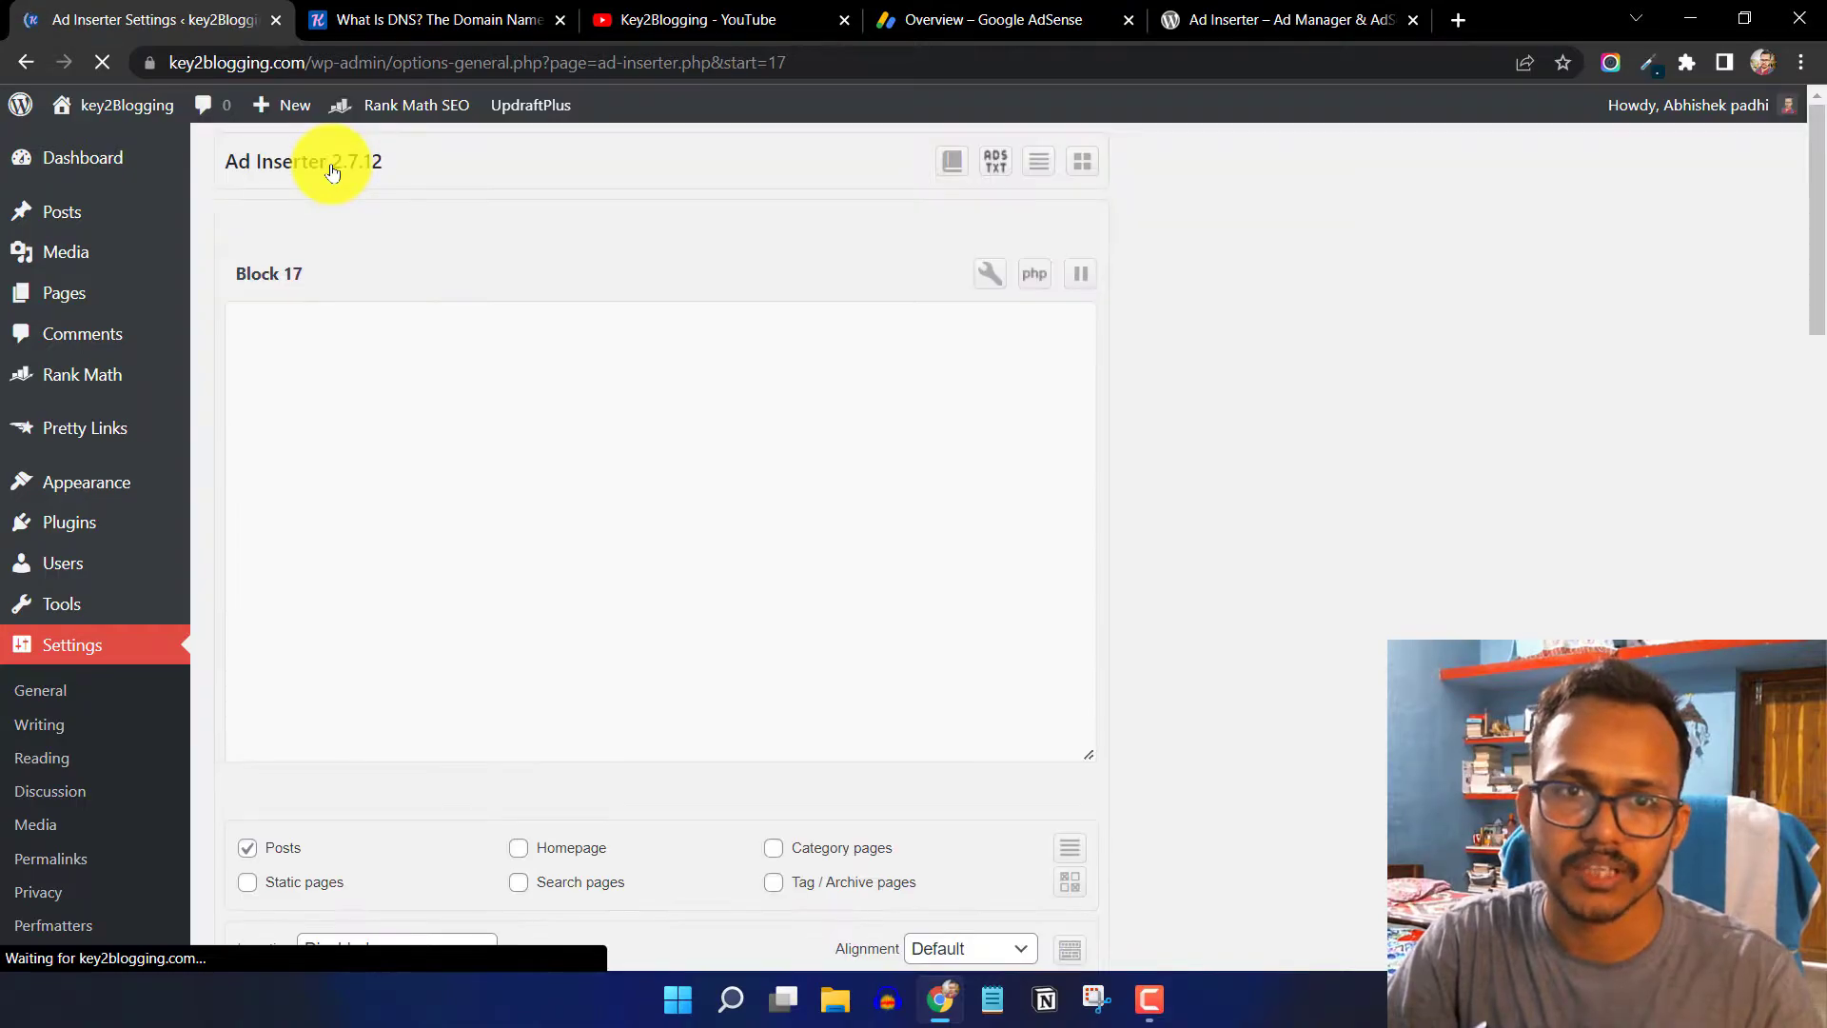
pyautogui.click(1082, 162)
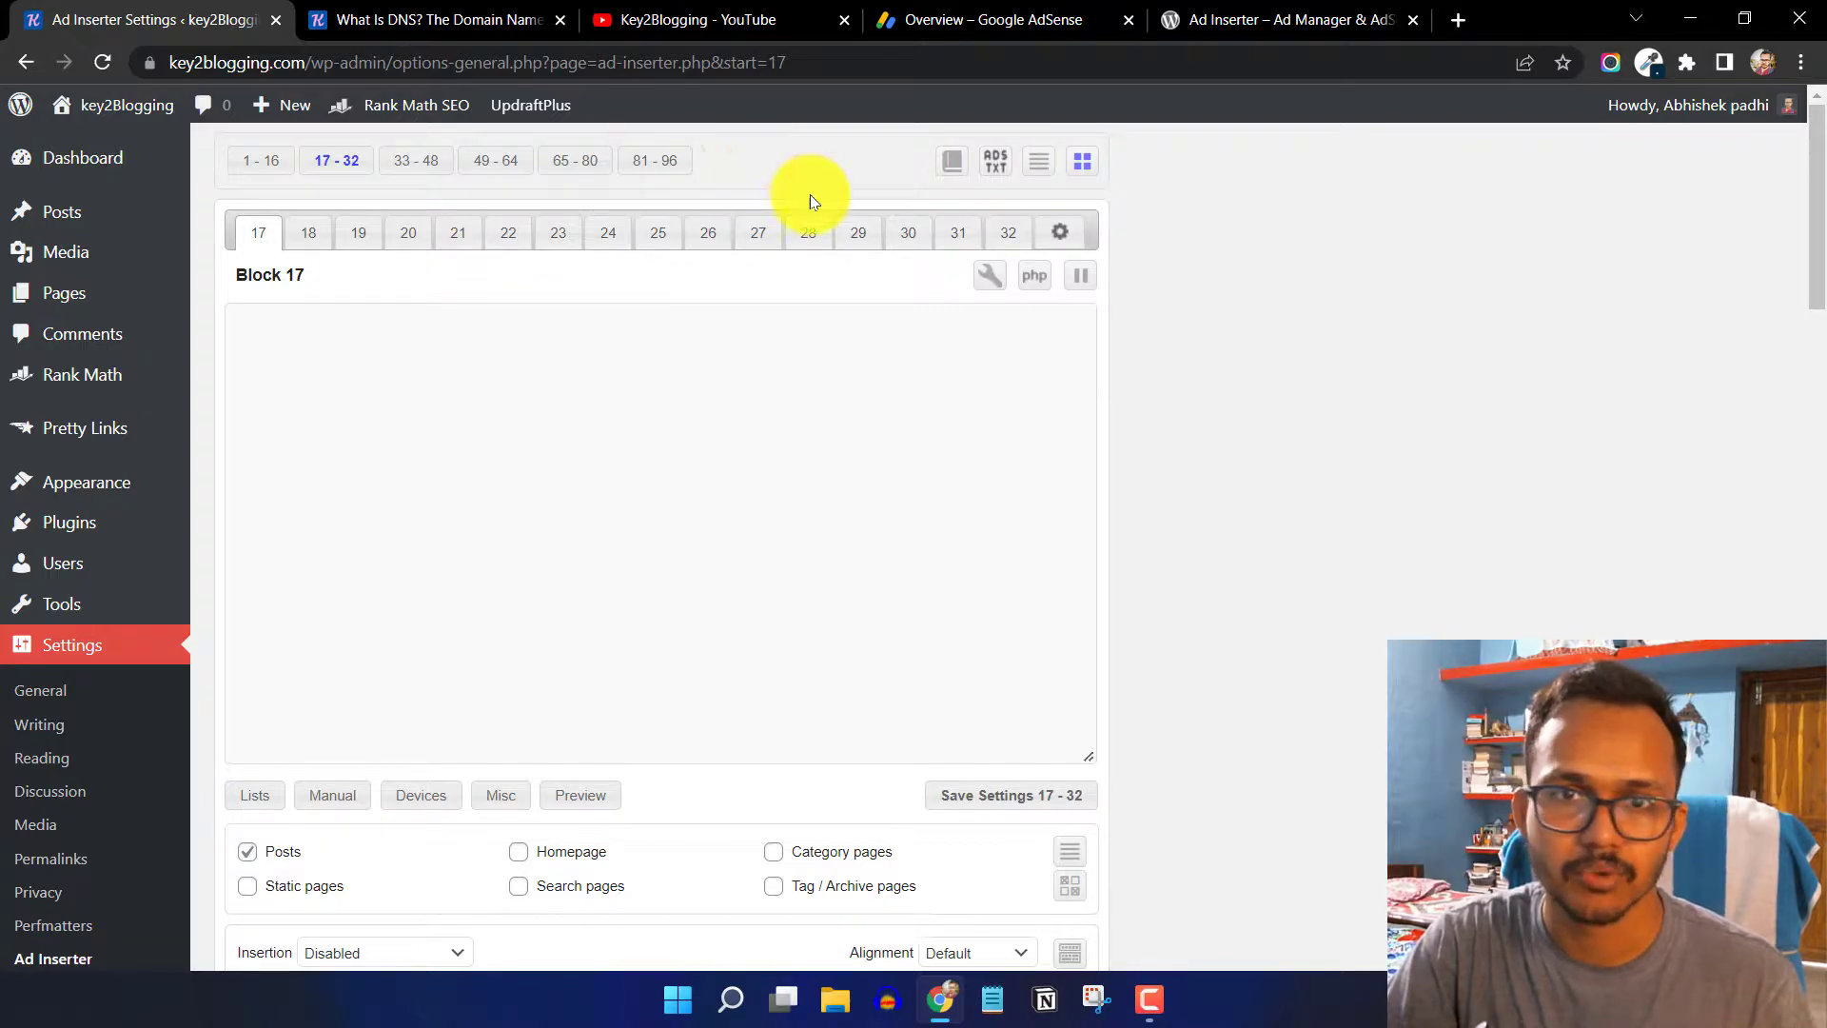
pyautogui.click(257, 170)
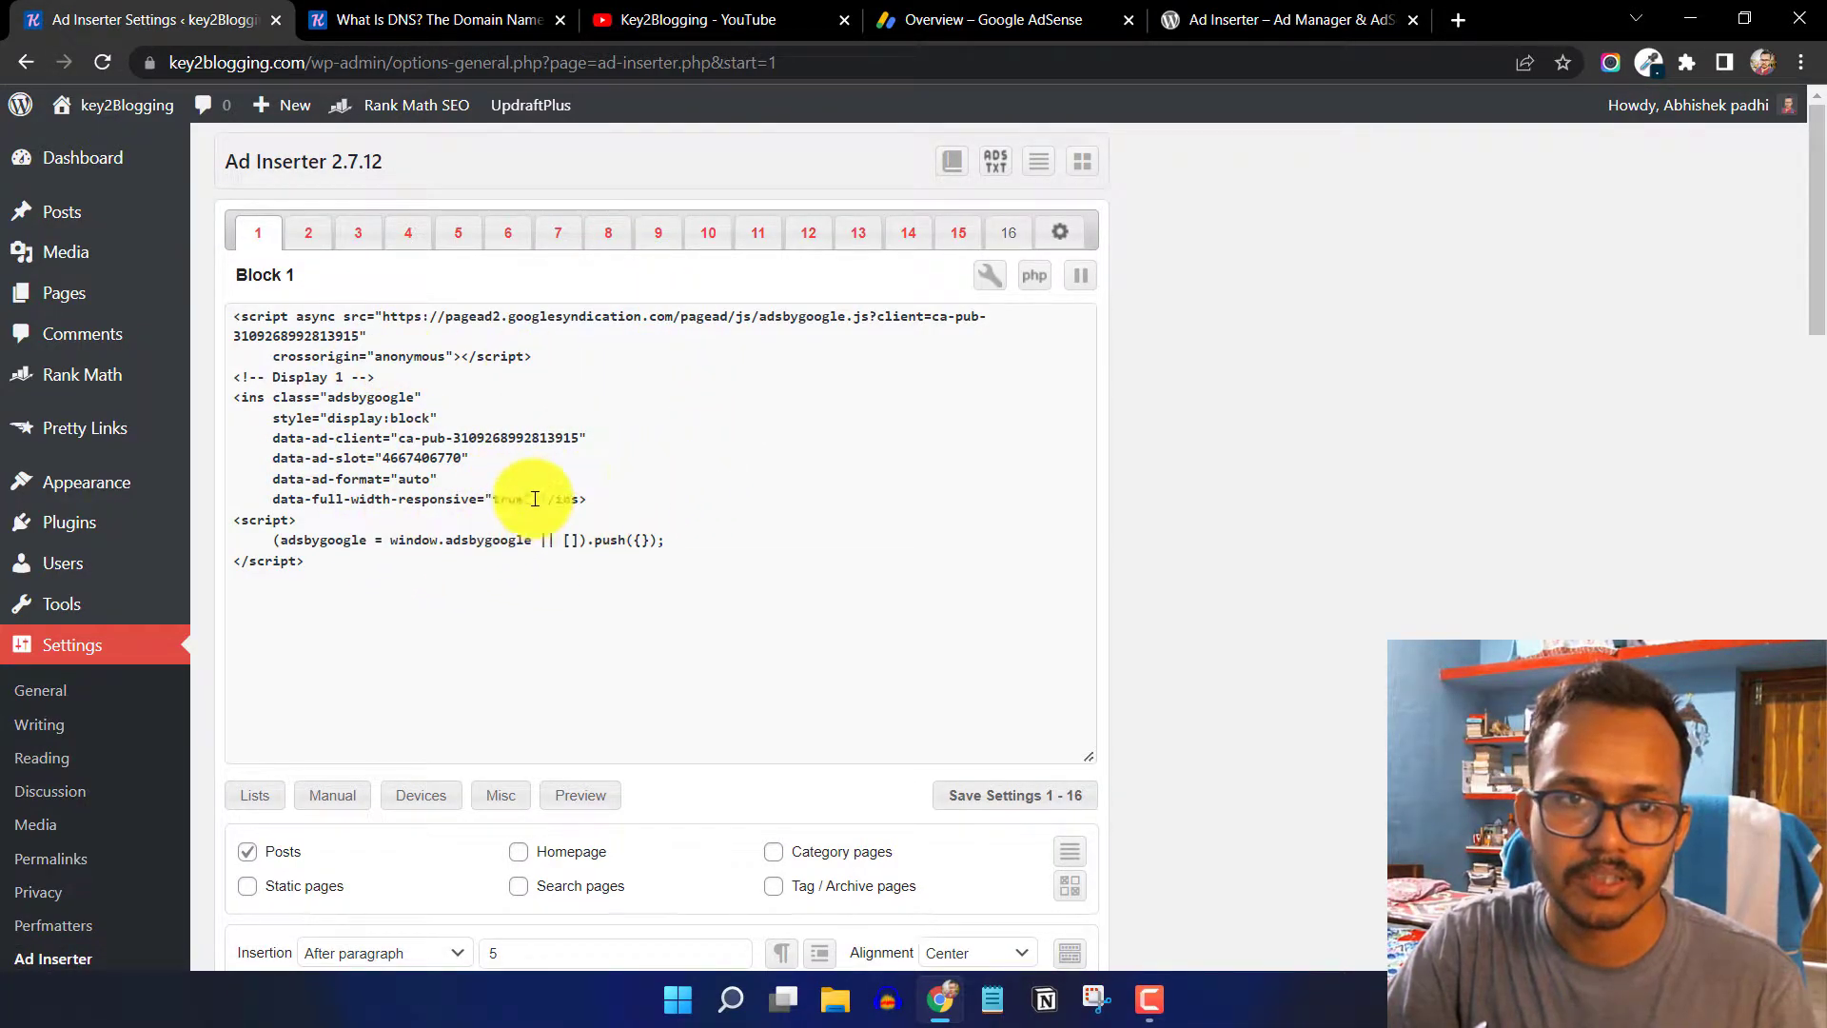
# - Keep Block 1's insertion at 'After paragraph' and delete the paragraph number 5
pyautogui.scroll(-1, 713, 490)
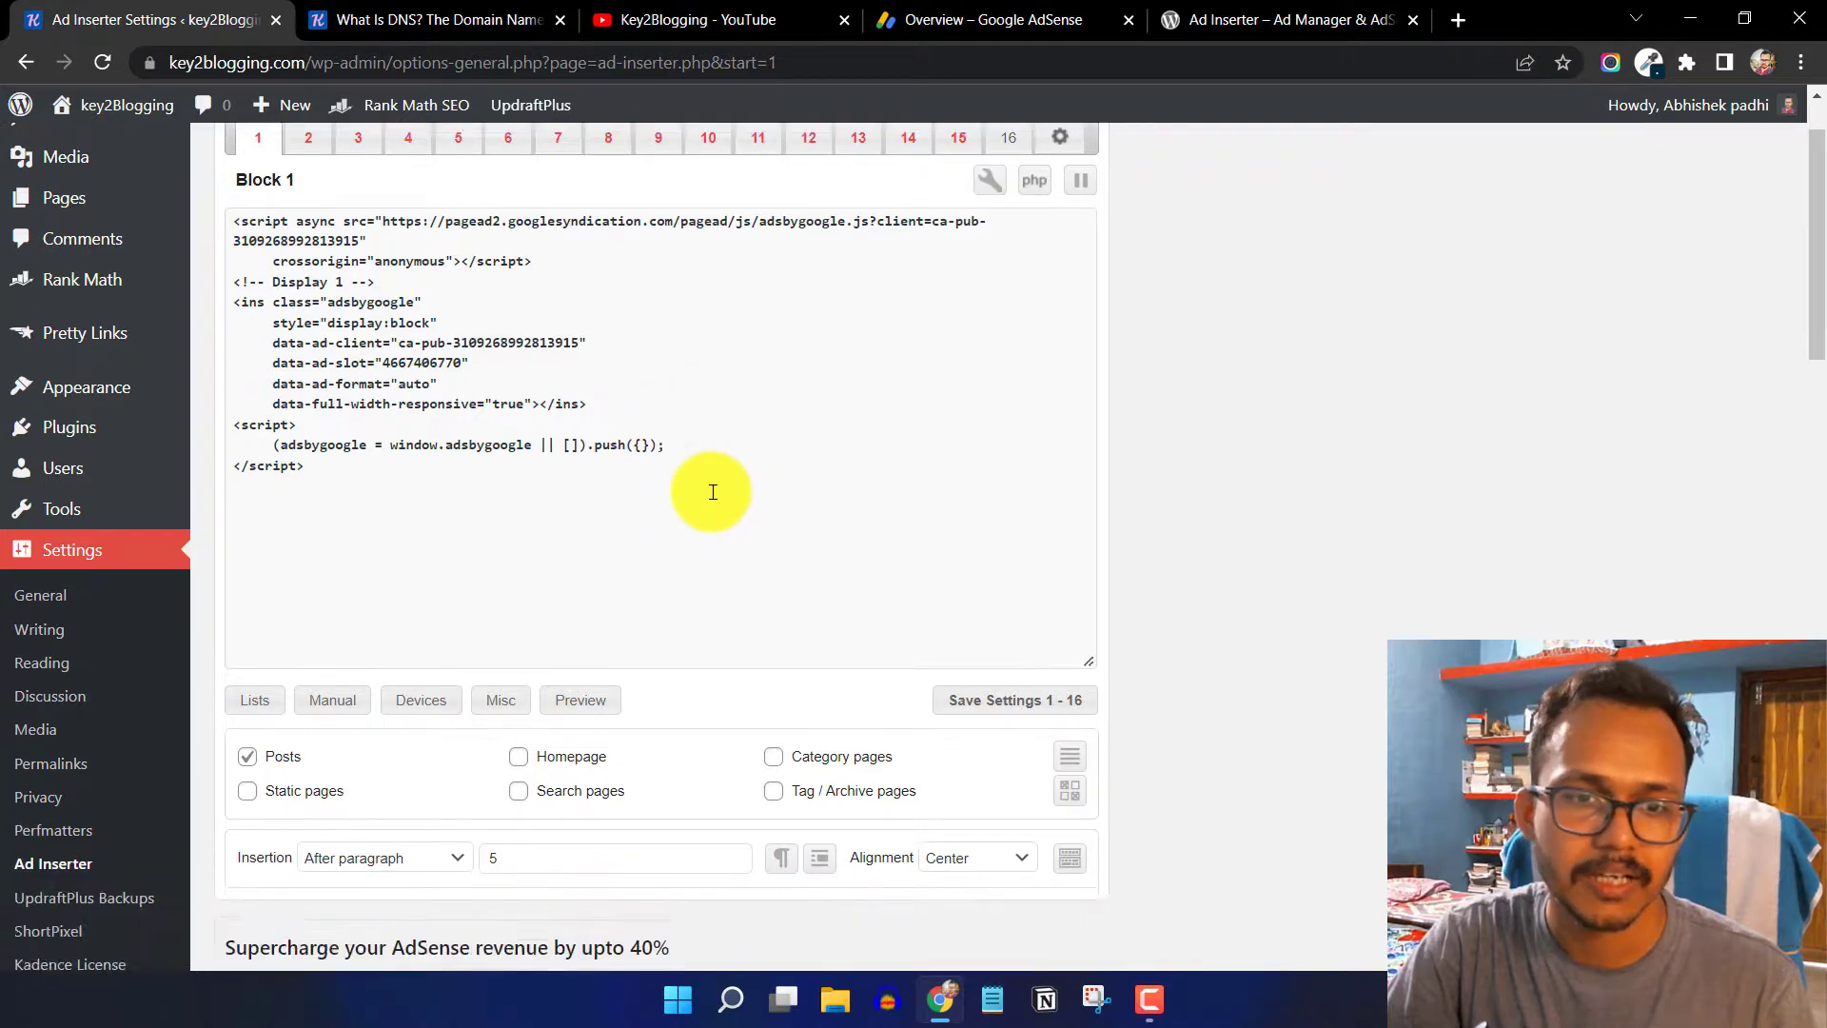
pyautogui.scroll(-3, 713, 491)
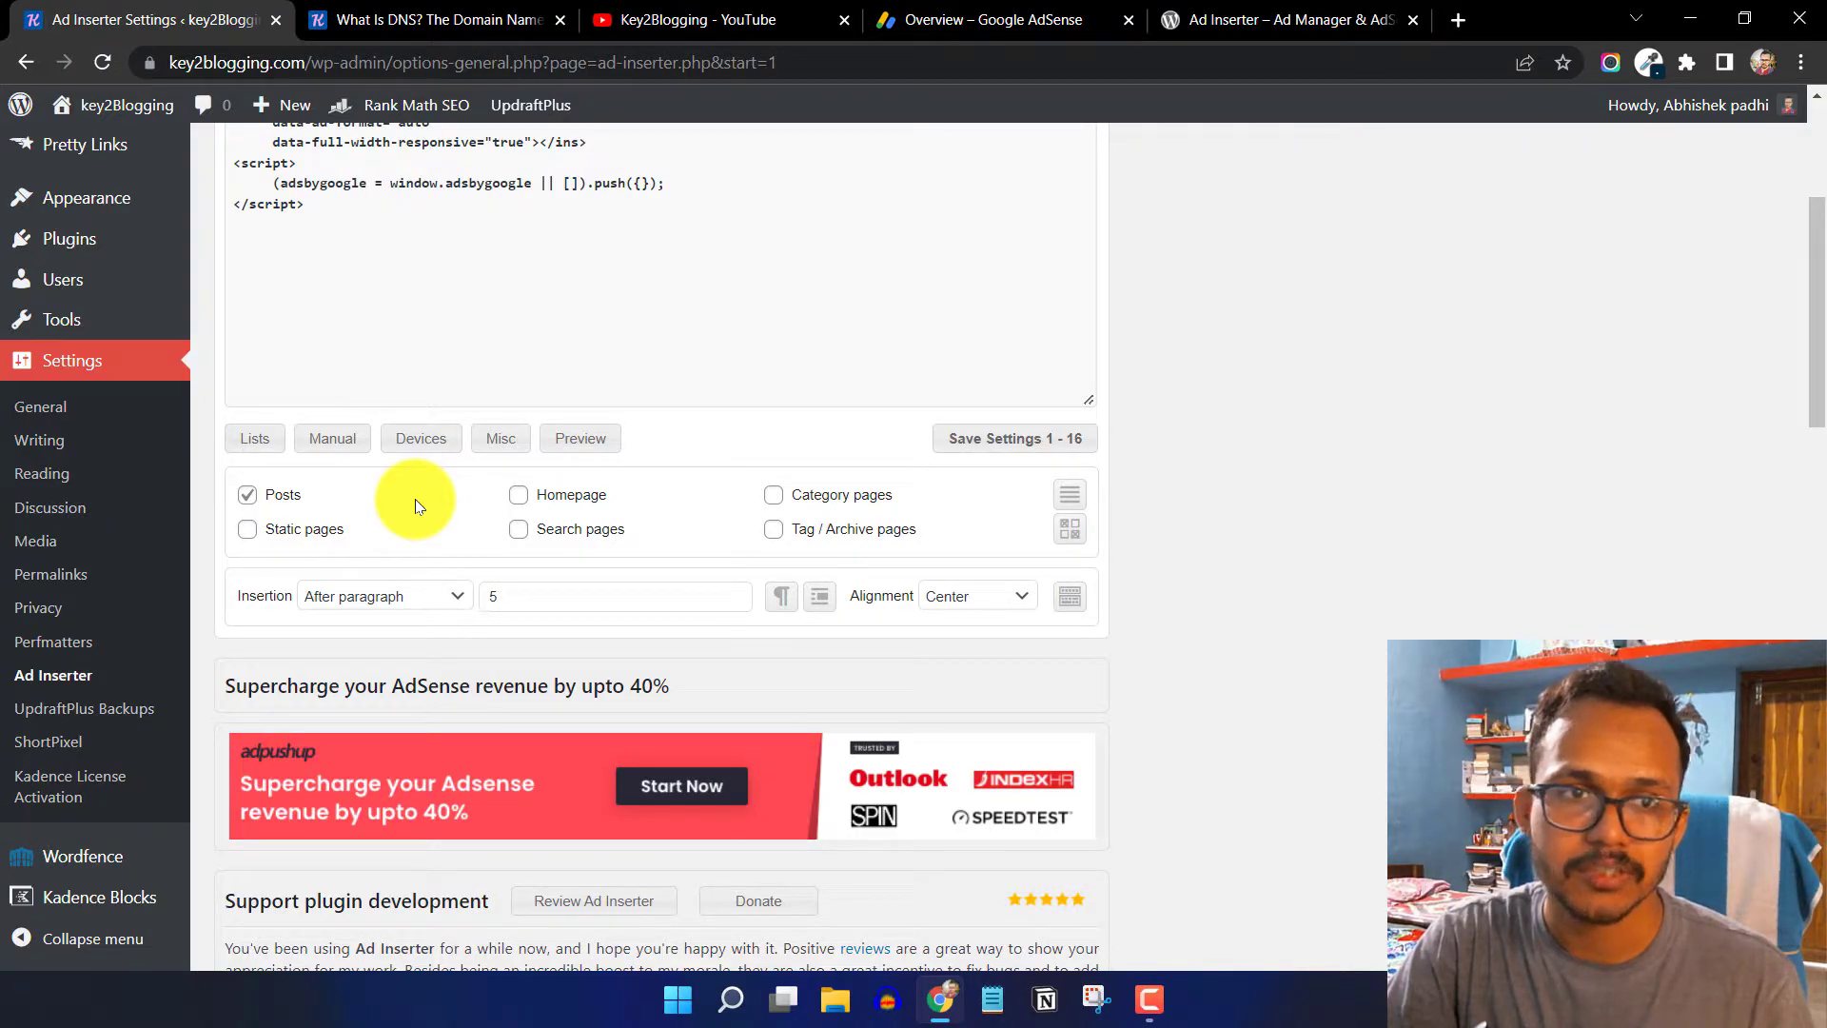
pyautogui.scroll(4, 95, 504)
pyautogui.moveTo(119, 272)
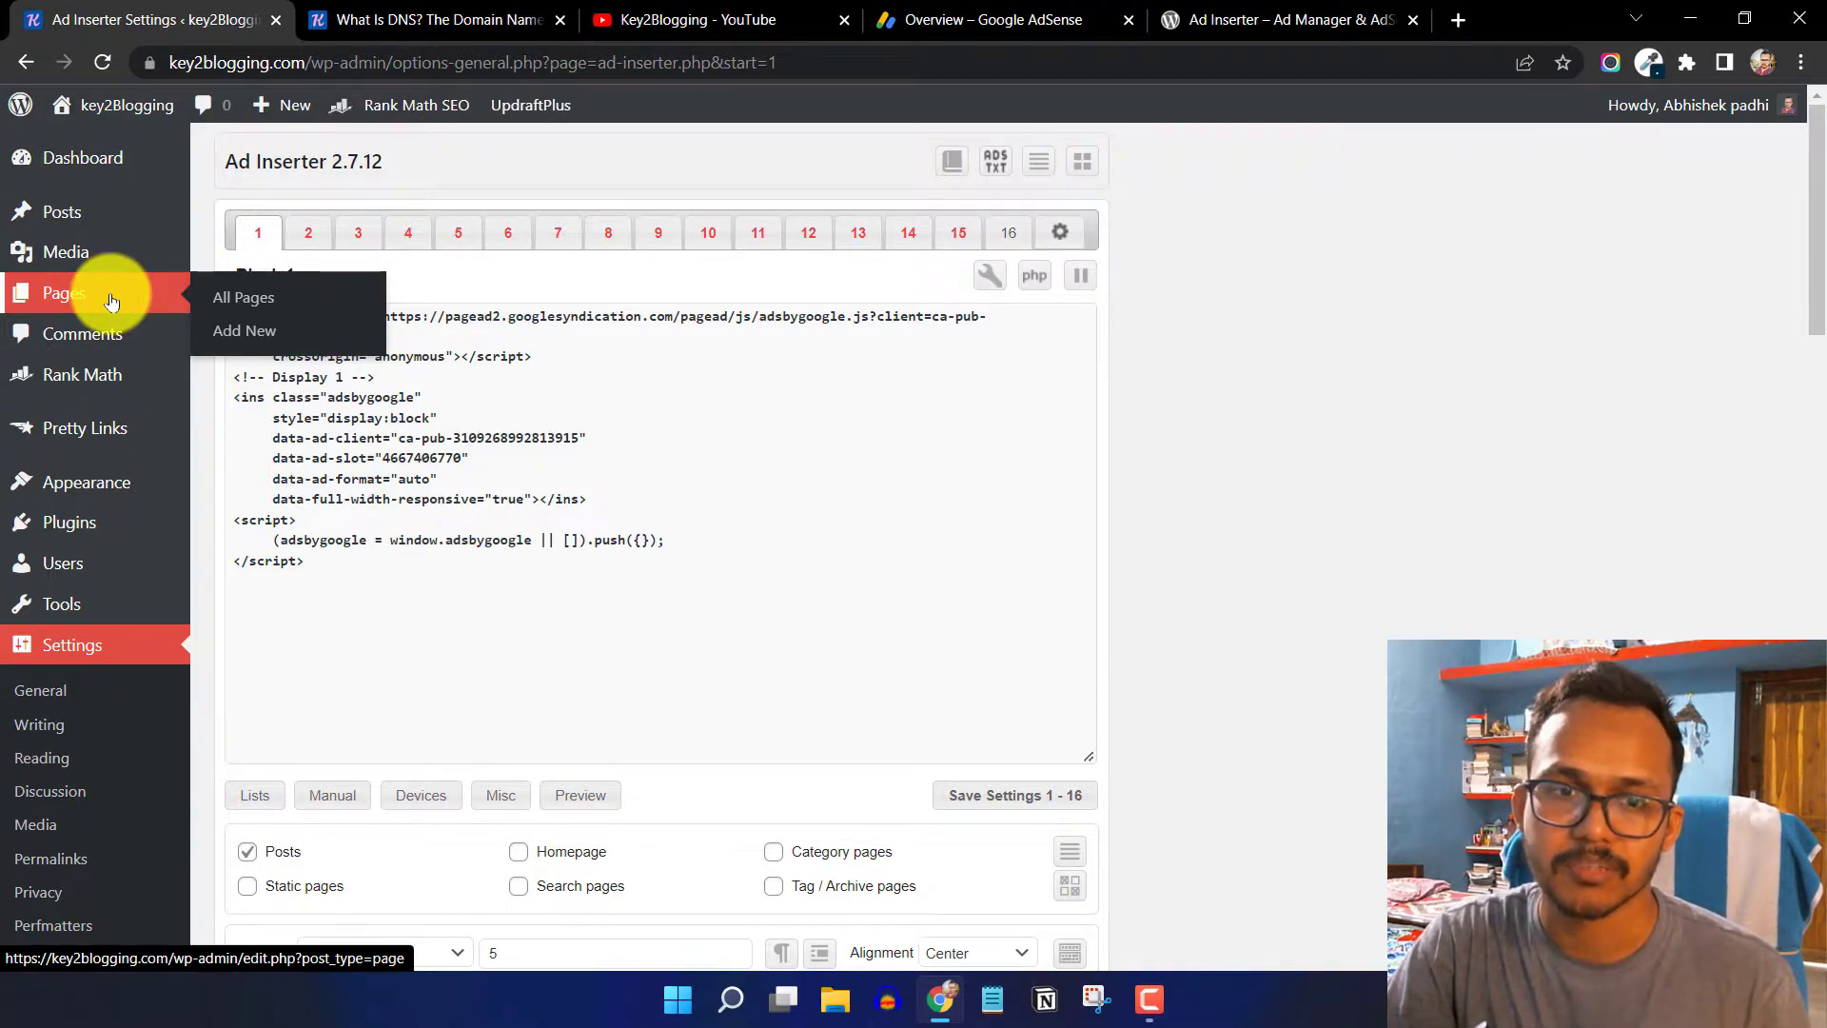
pyautogui.scroll(-3, 856, 476)
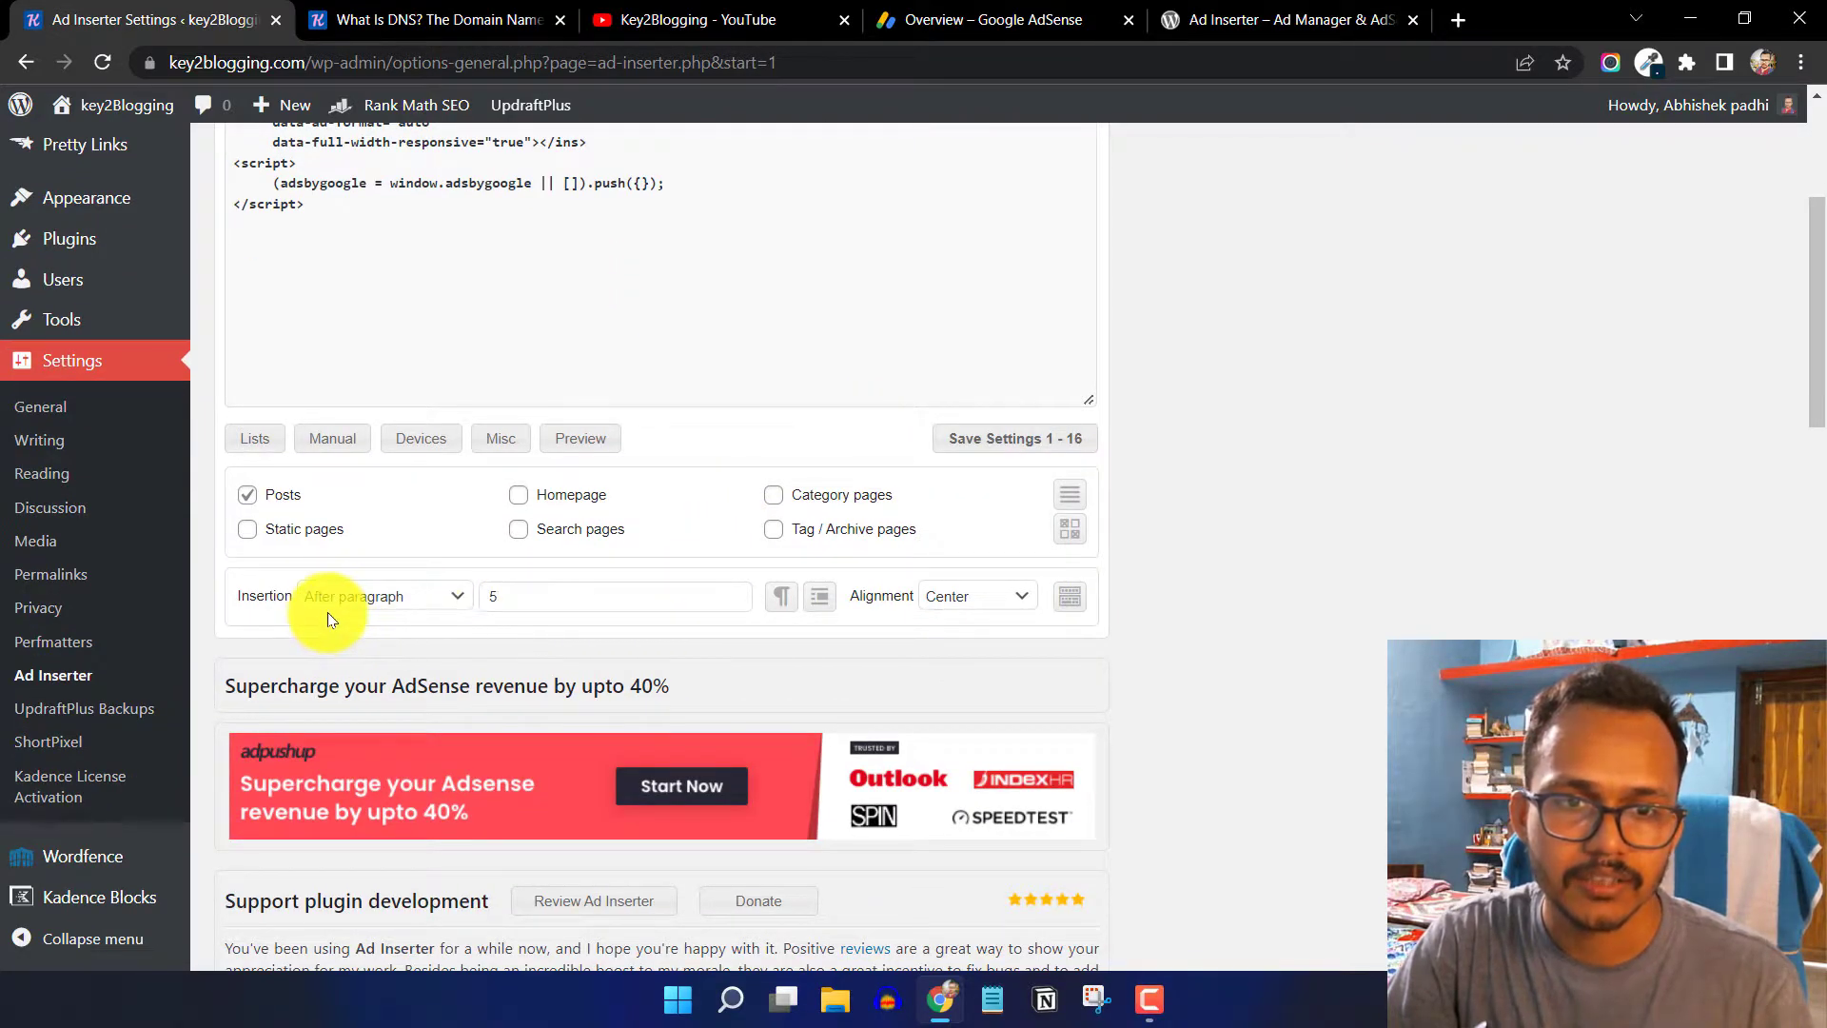
pyautogui.scroll(-1, 327, 613)
pyautogui.click(381, 479)
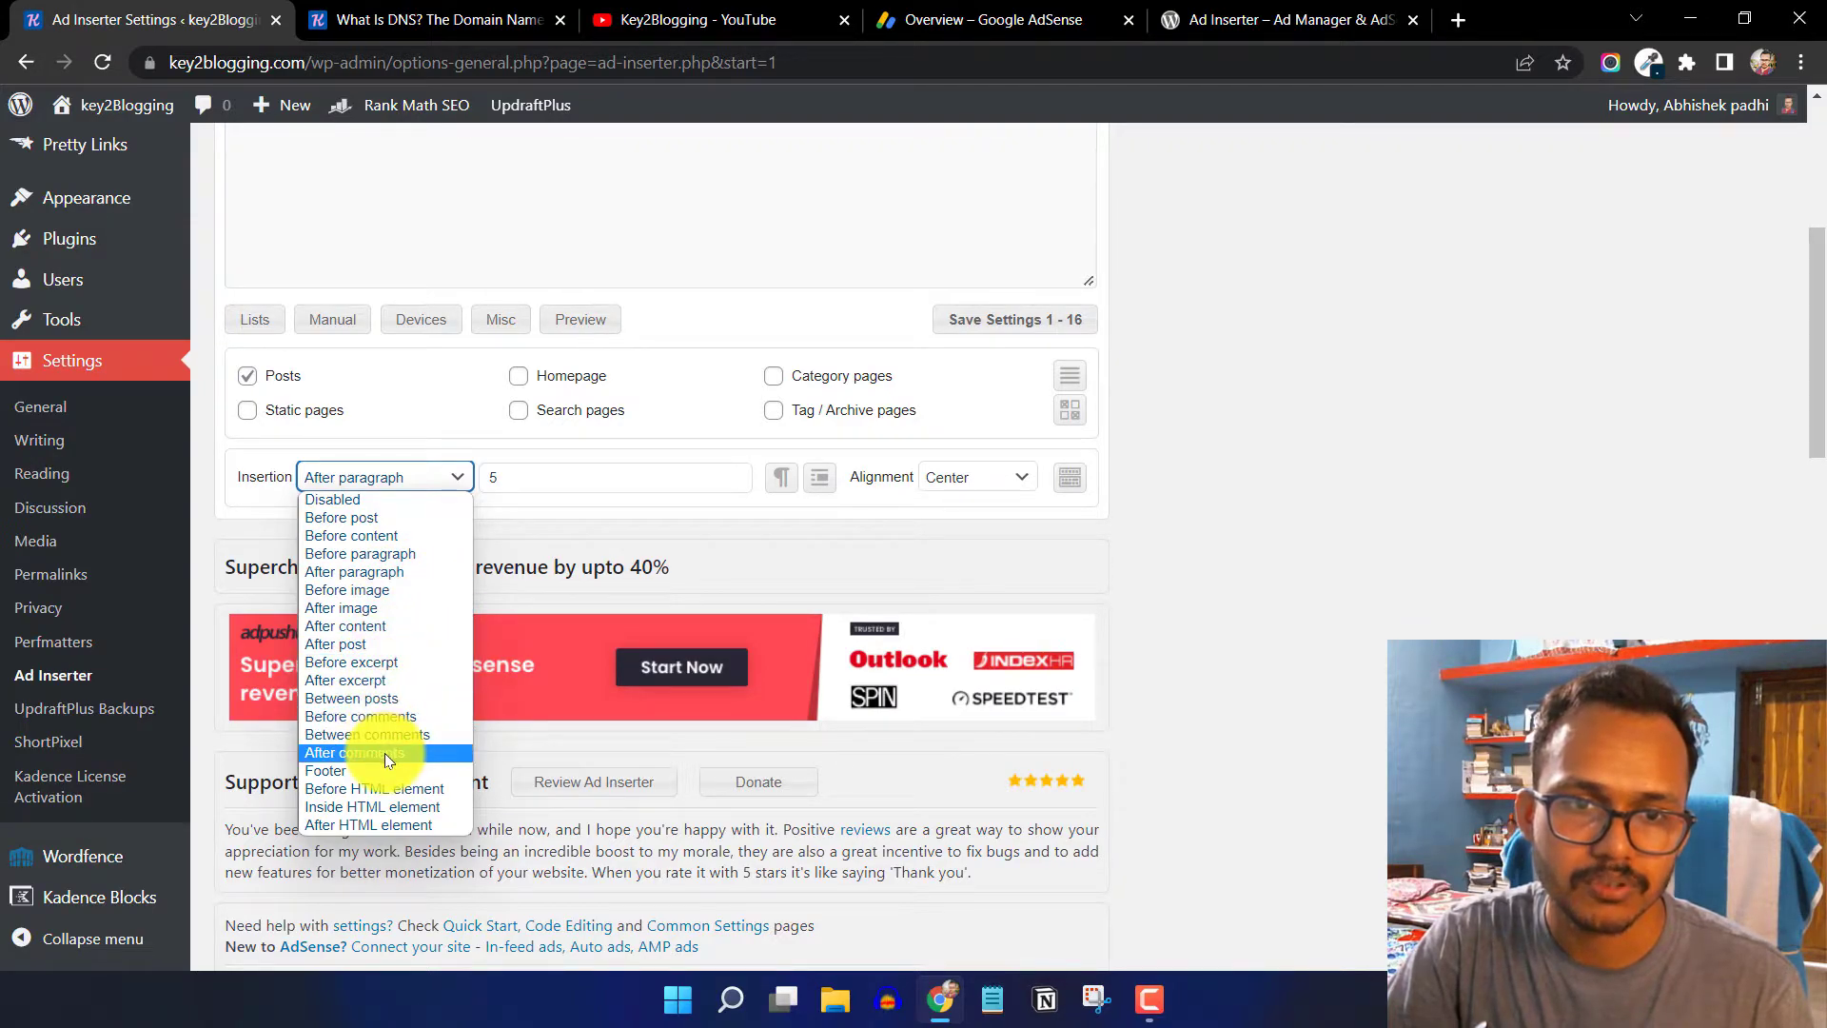
pyautogui.click(415, 575)
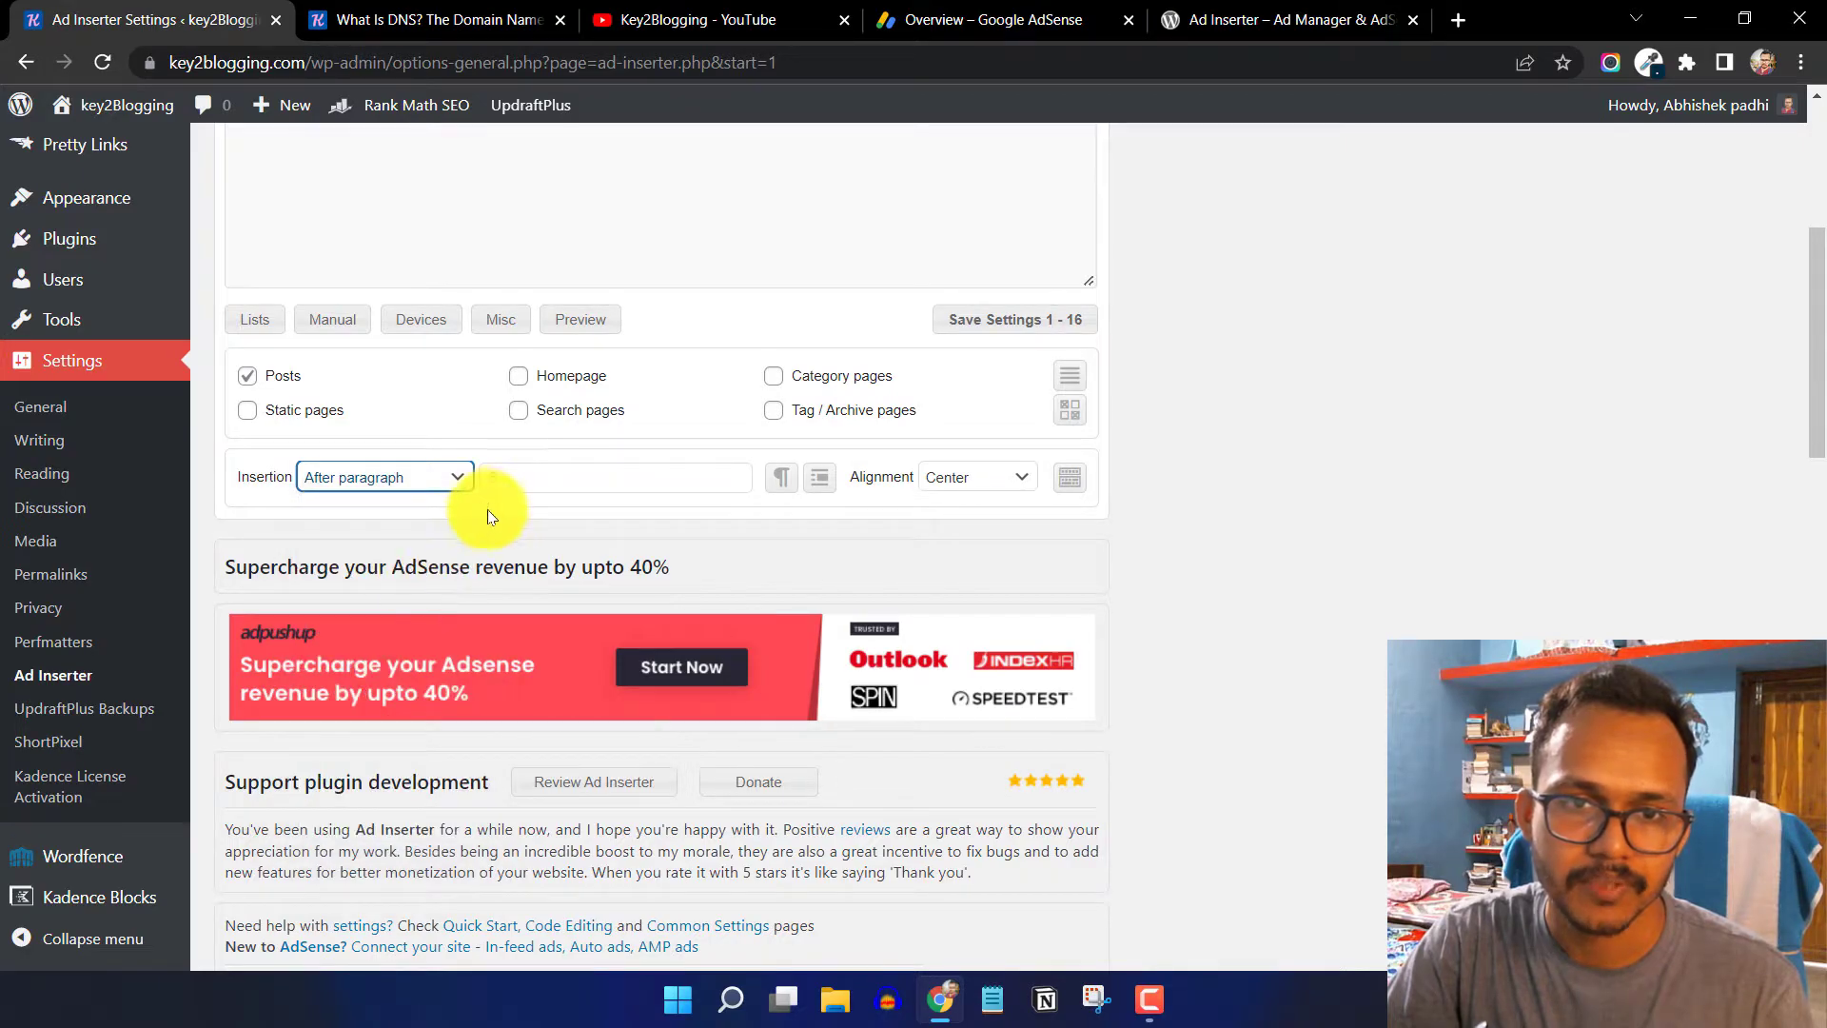
pyautogui.click(554, 480)
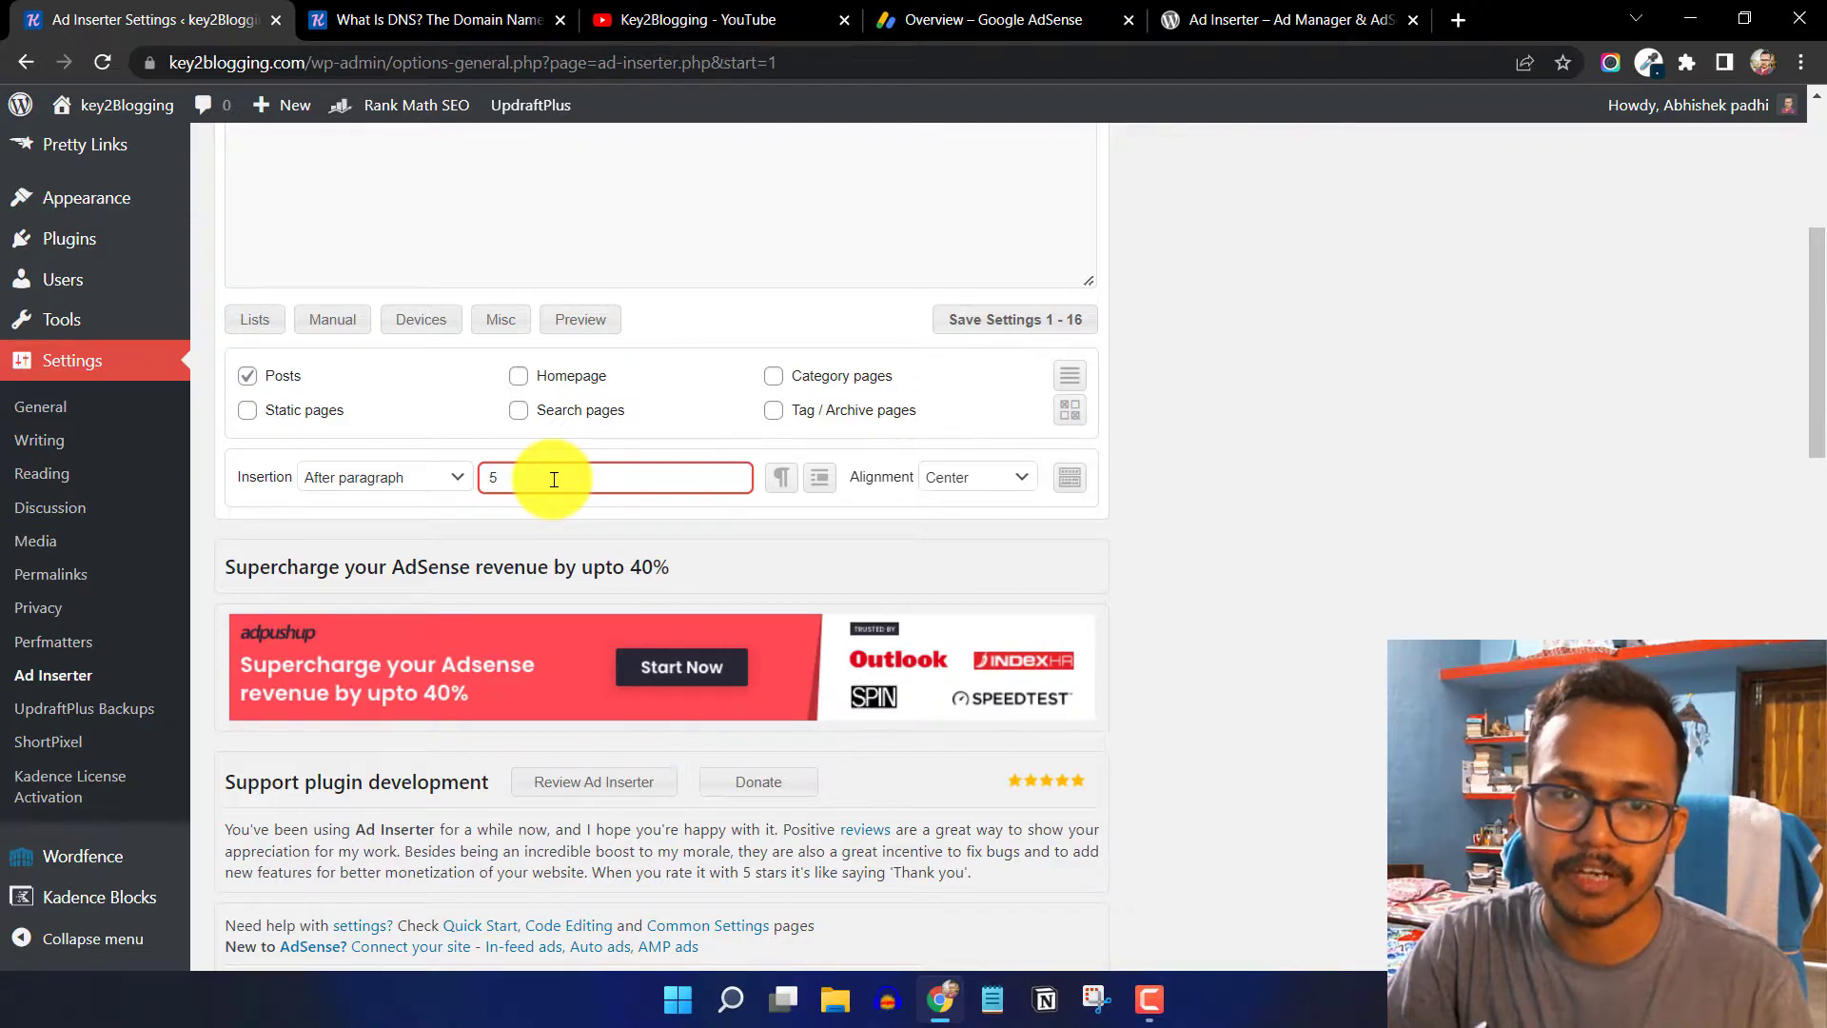
pyautogui.press('BackSpace')
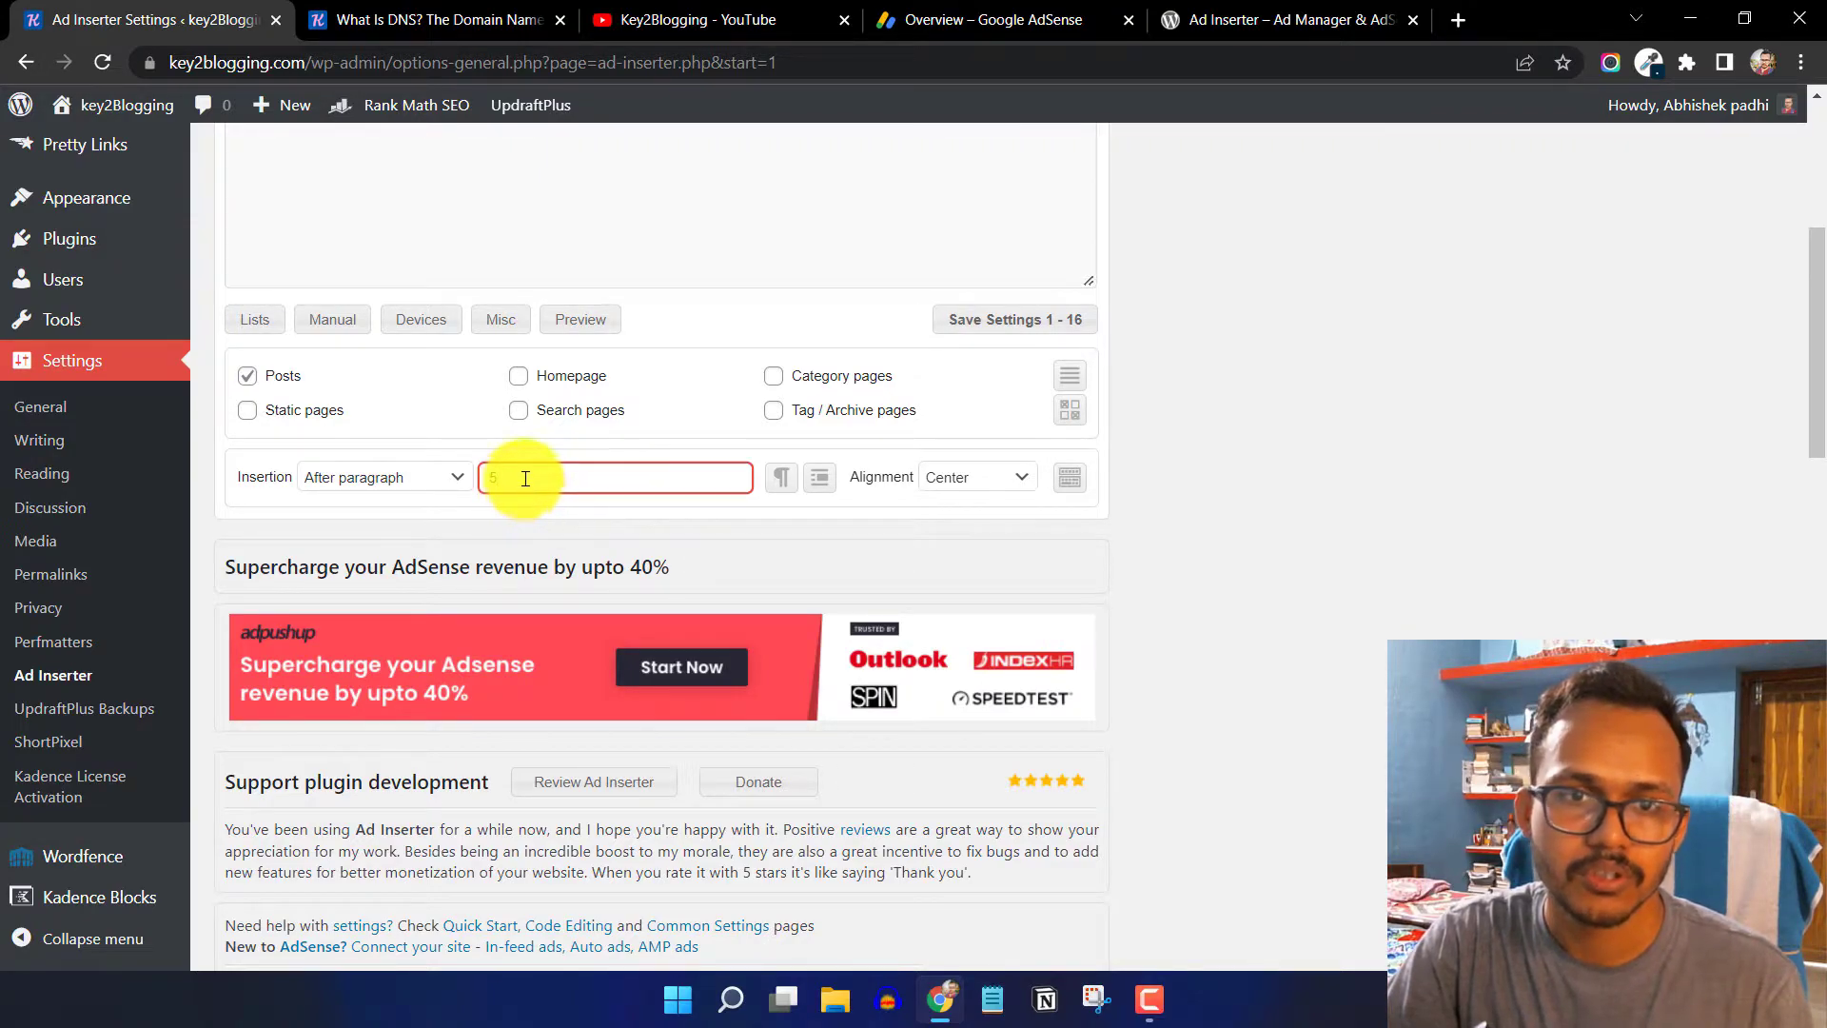
pyautogui.click(437, 21)
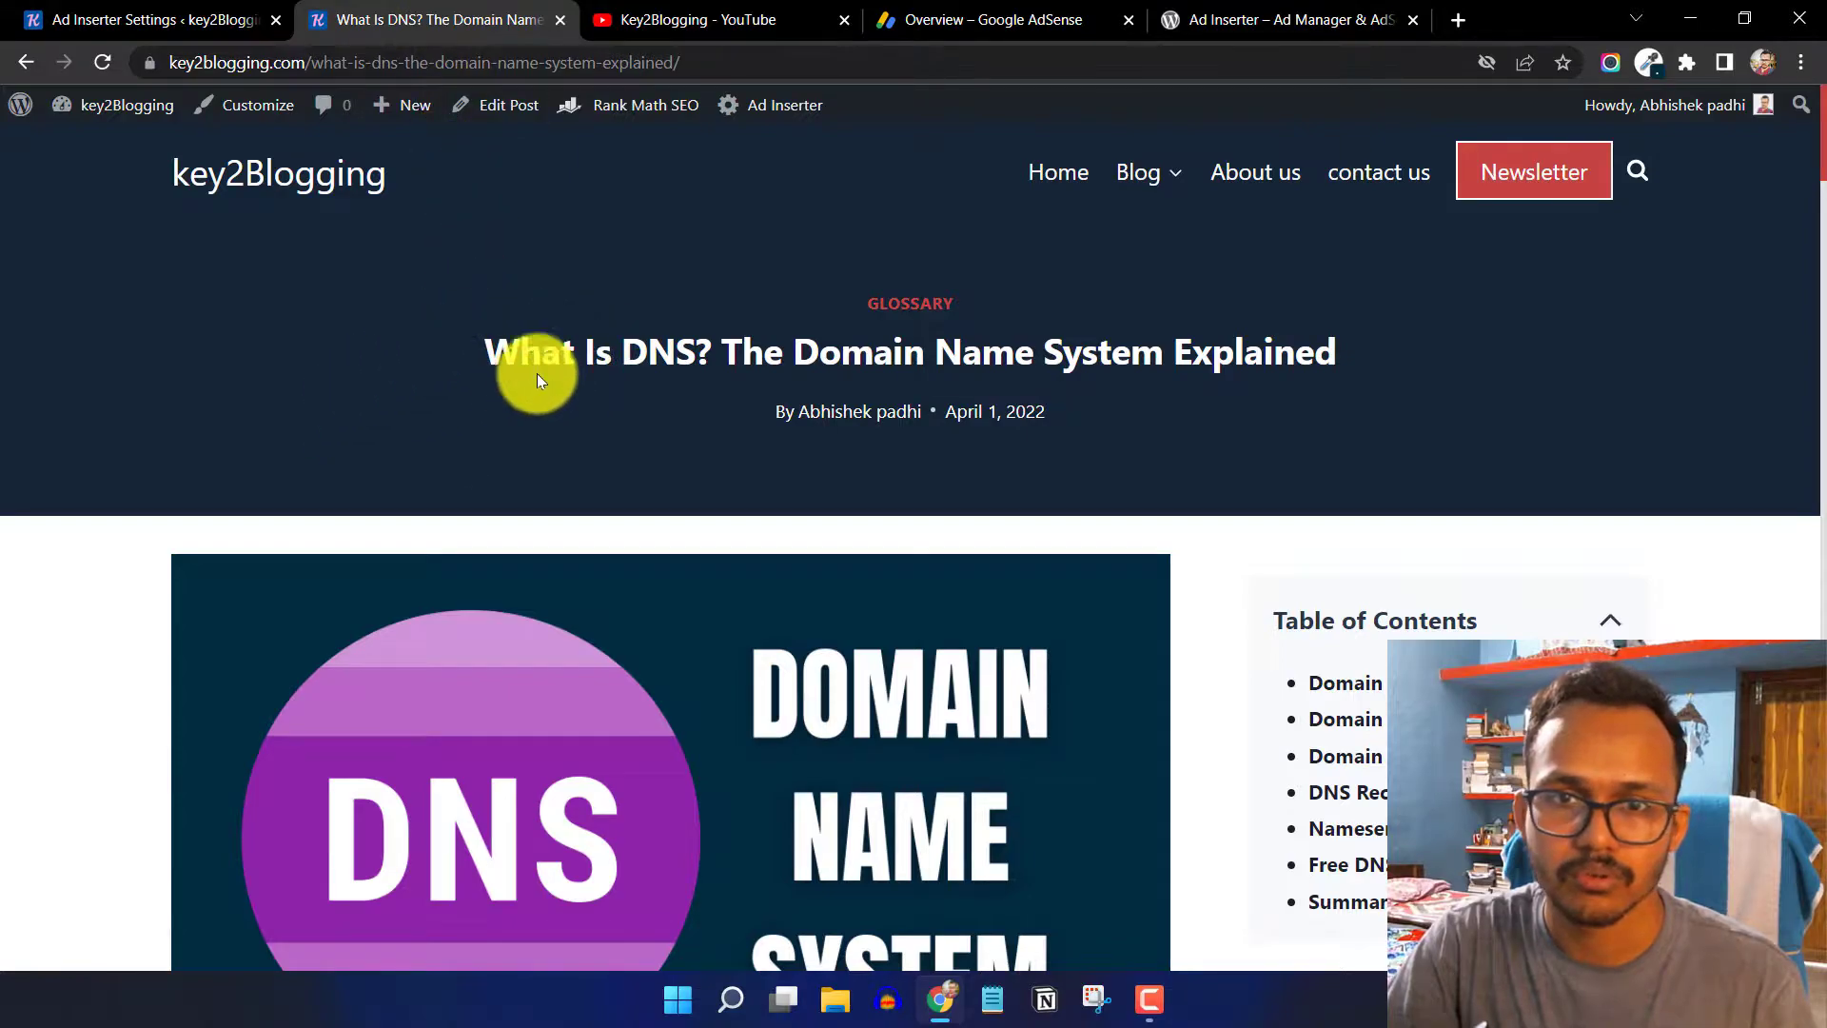
pyautogui.scroll(-9, 590, 419)
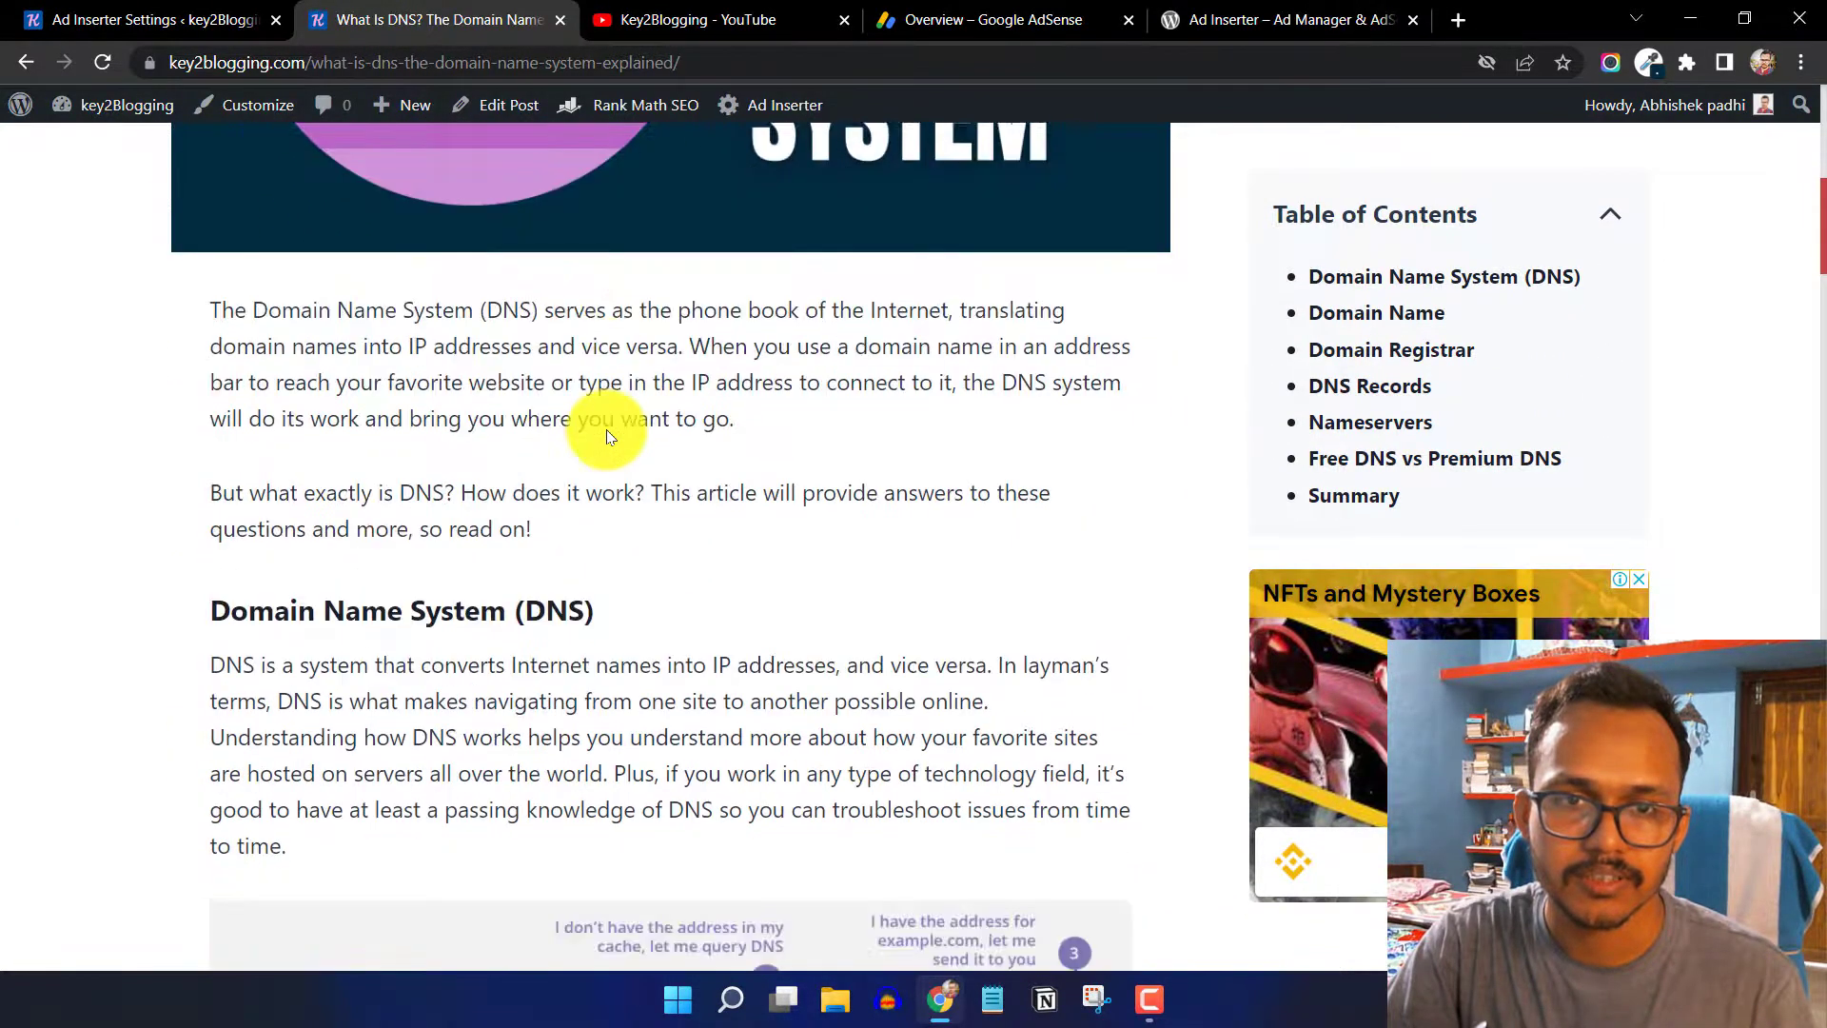
pyautogui.scroll(-3, 609, 428)
pyautogui.scroll(2, 590, 305)
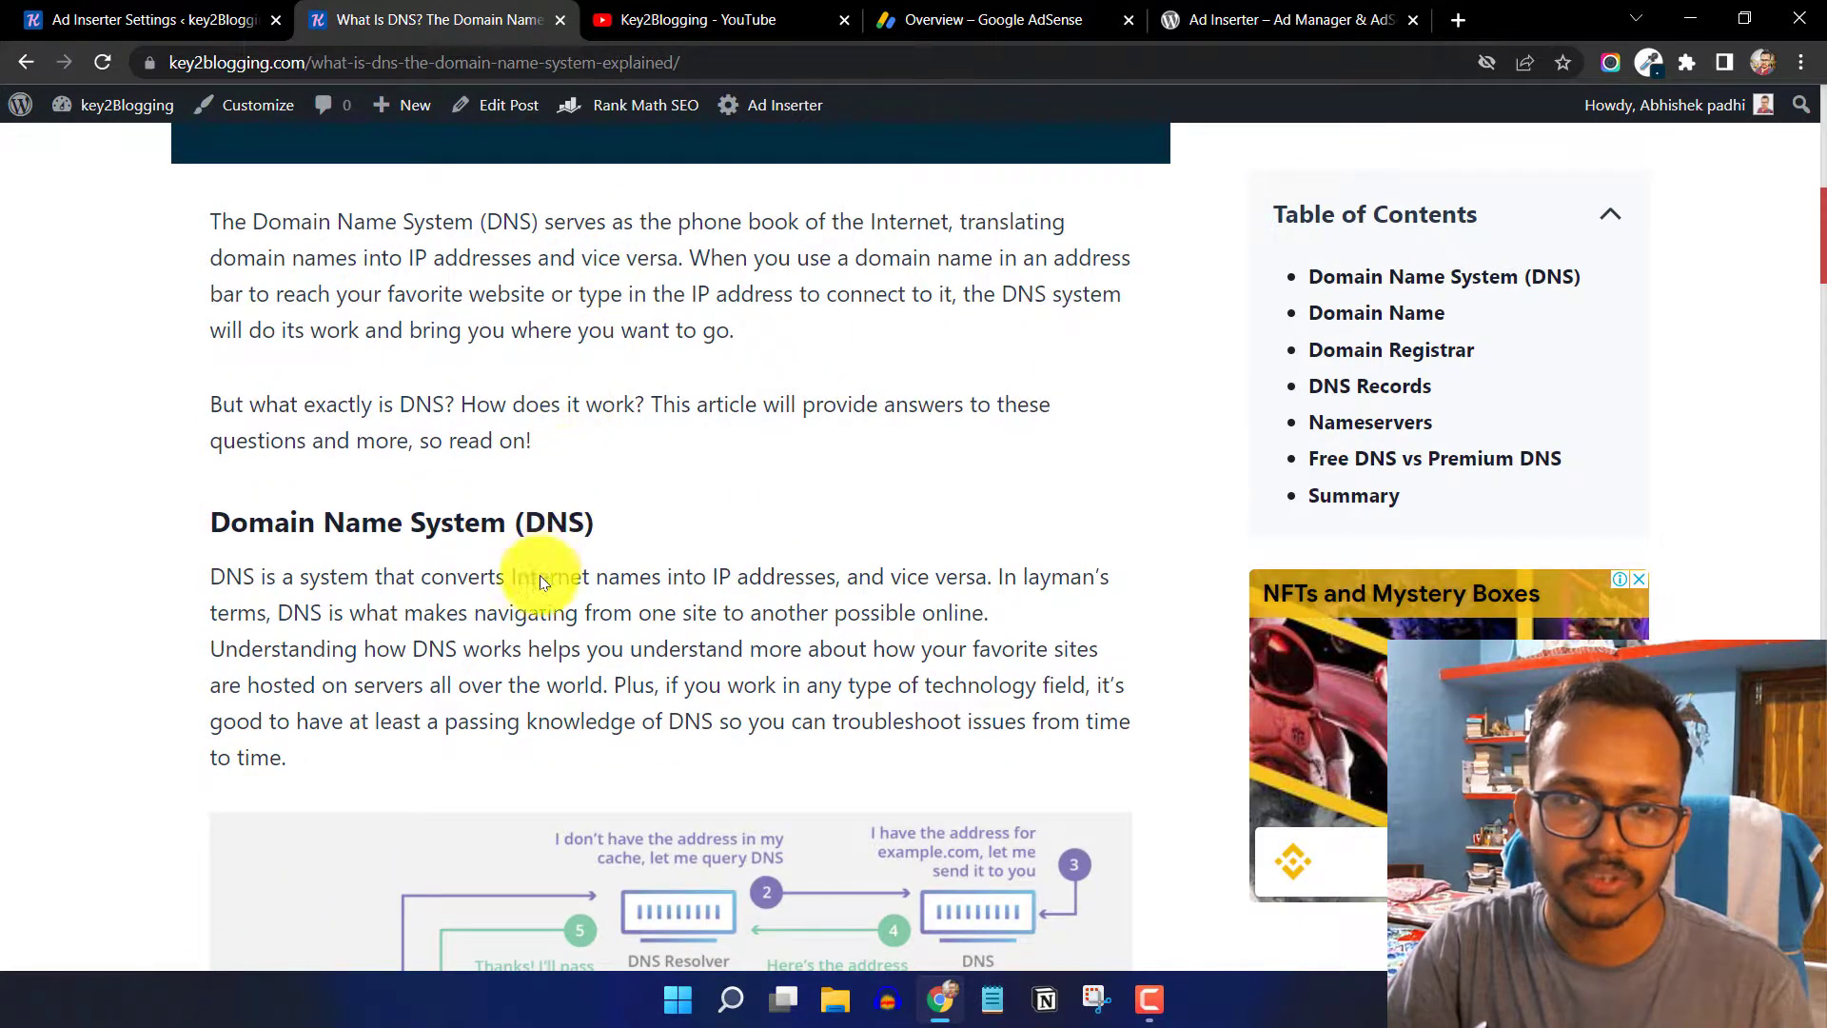
pyautogui.scroll(-10, 540, 575)
pyautogui.scroll(-4, 522, 649)
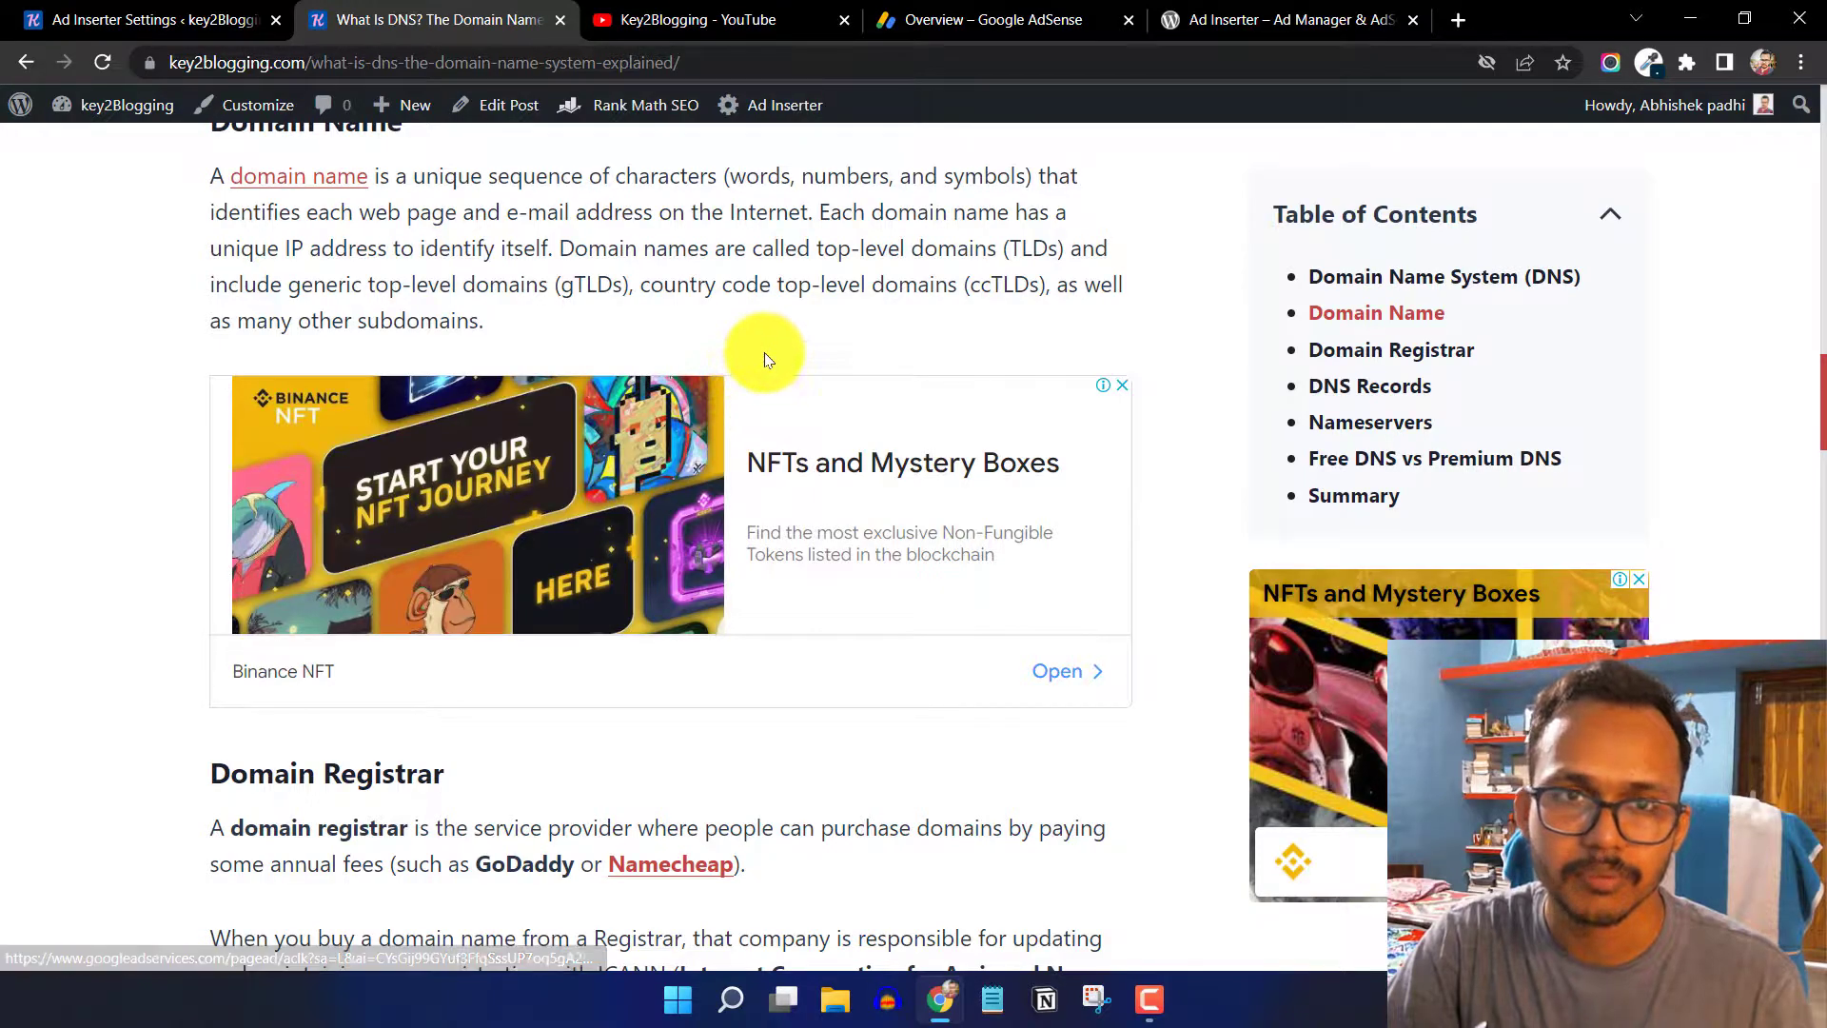
pyautogui.click(183, 14)
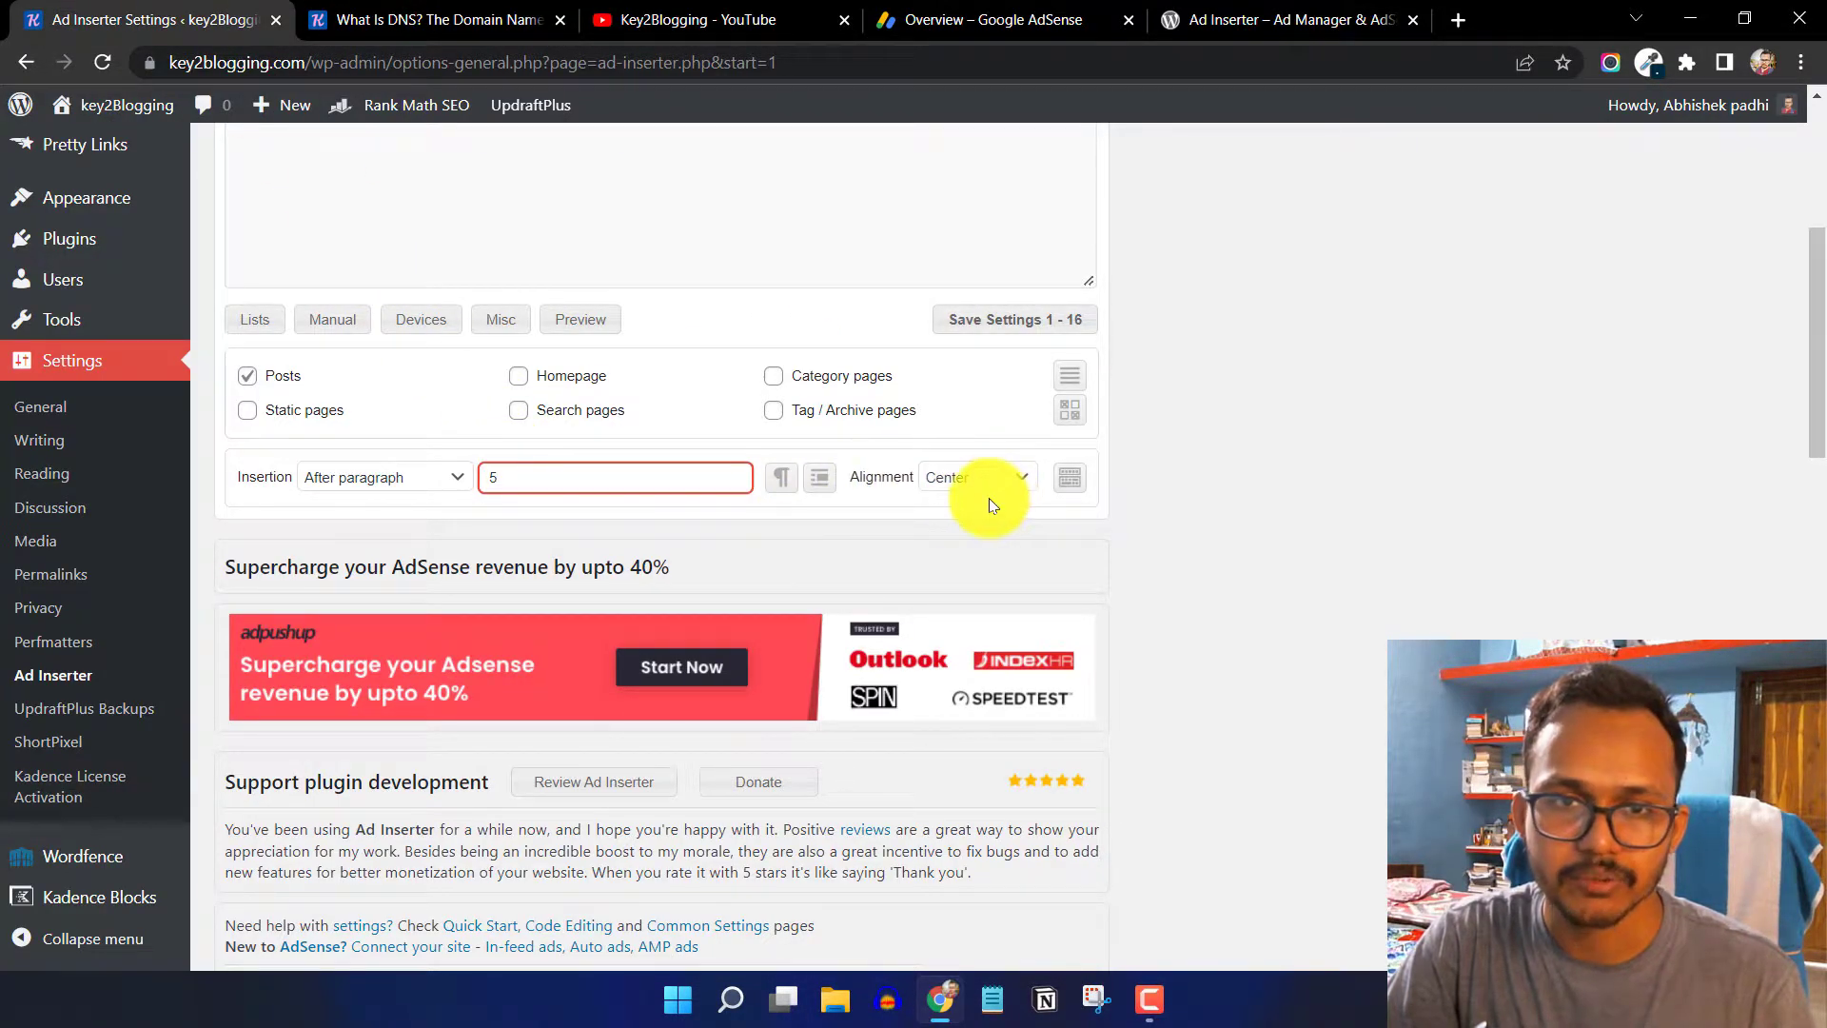
# - Preview the Manual Widget/Shortcode/PHP options, then show Block 1's Devices options
pyautogui.click(333, 321)
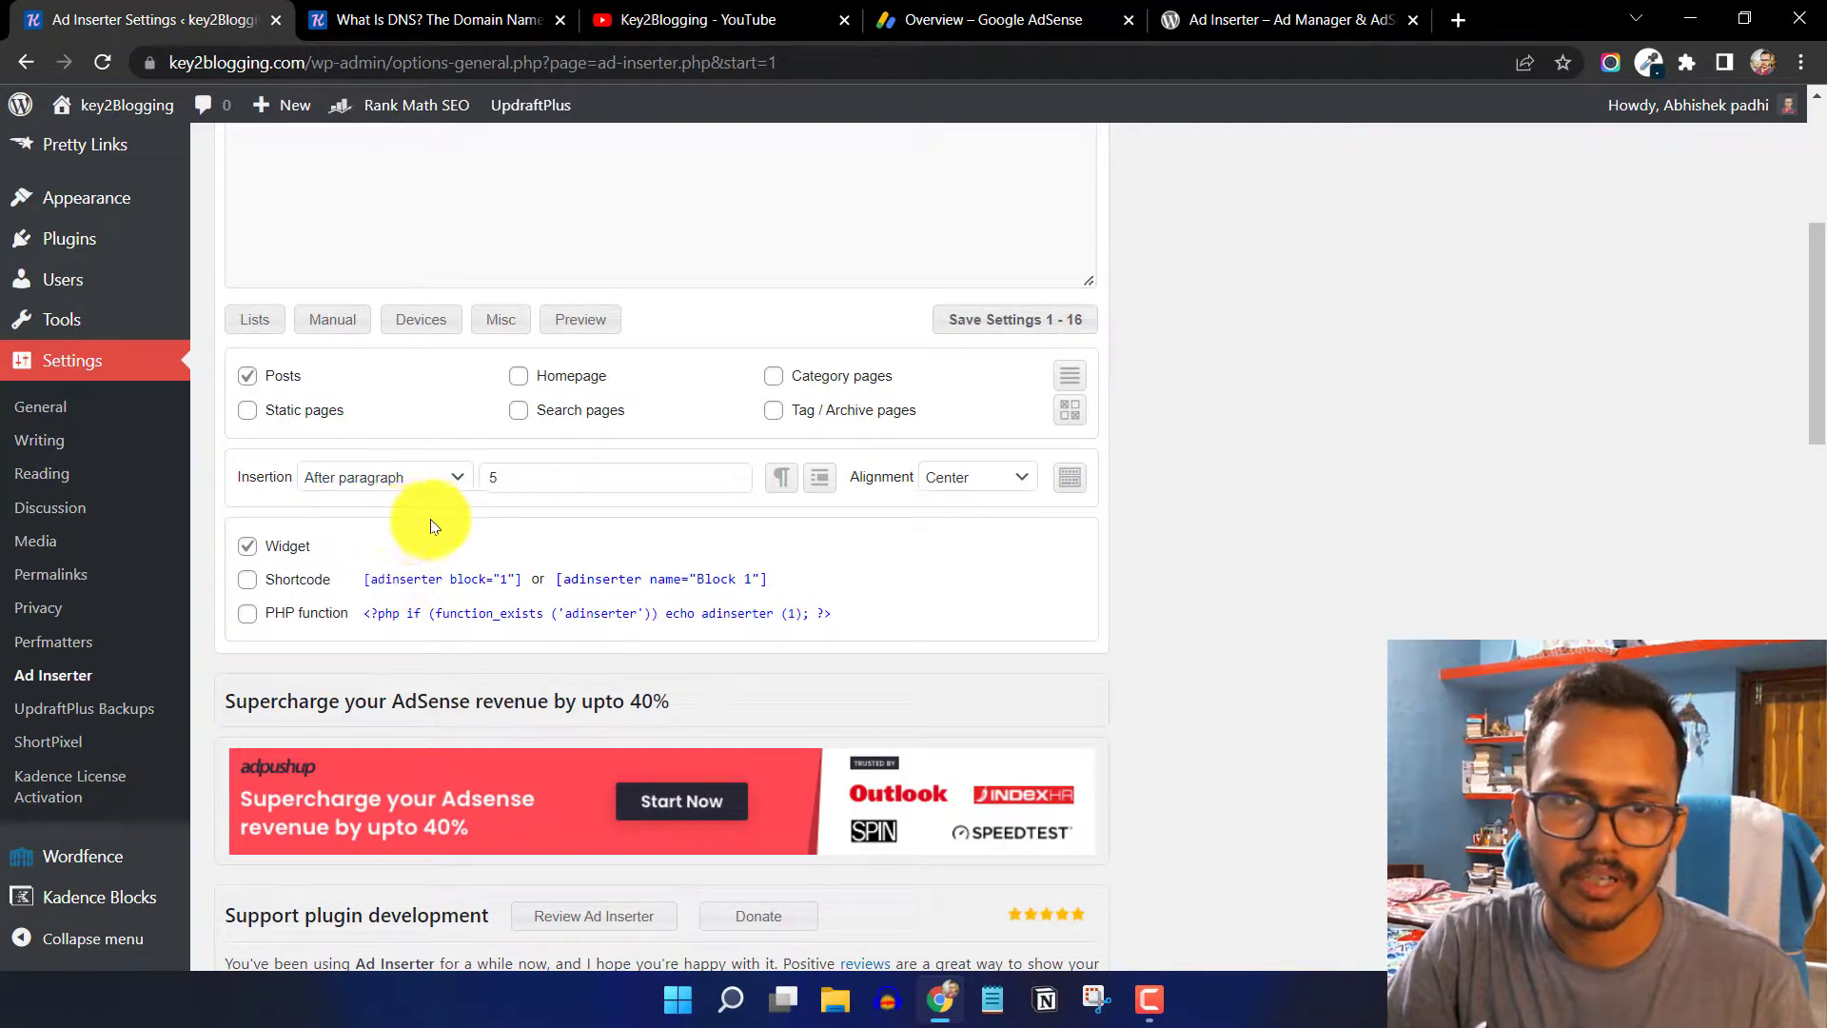
pyautogui.click(339, 328)
pyautogui.click(422, 321)
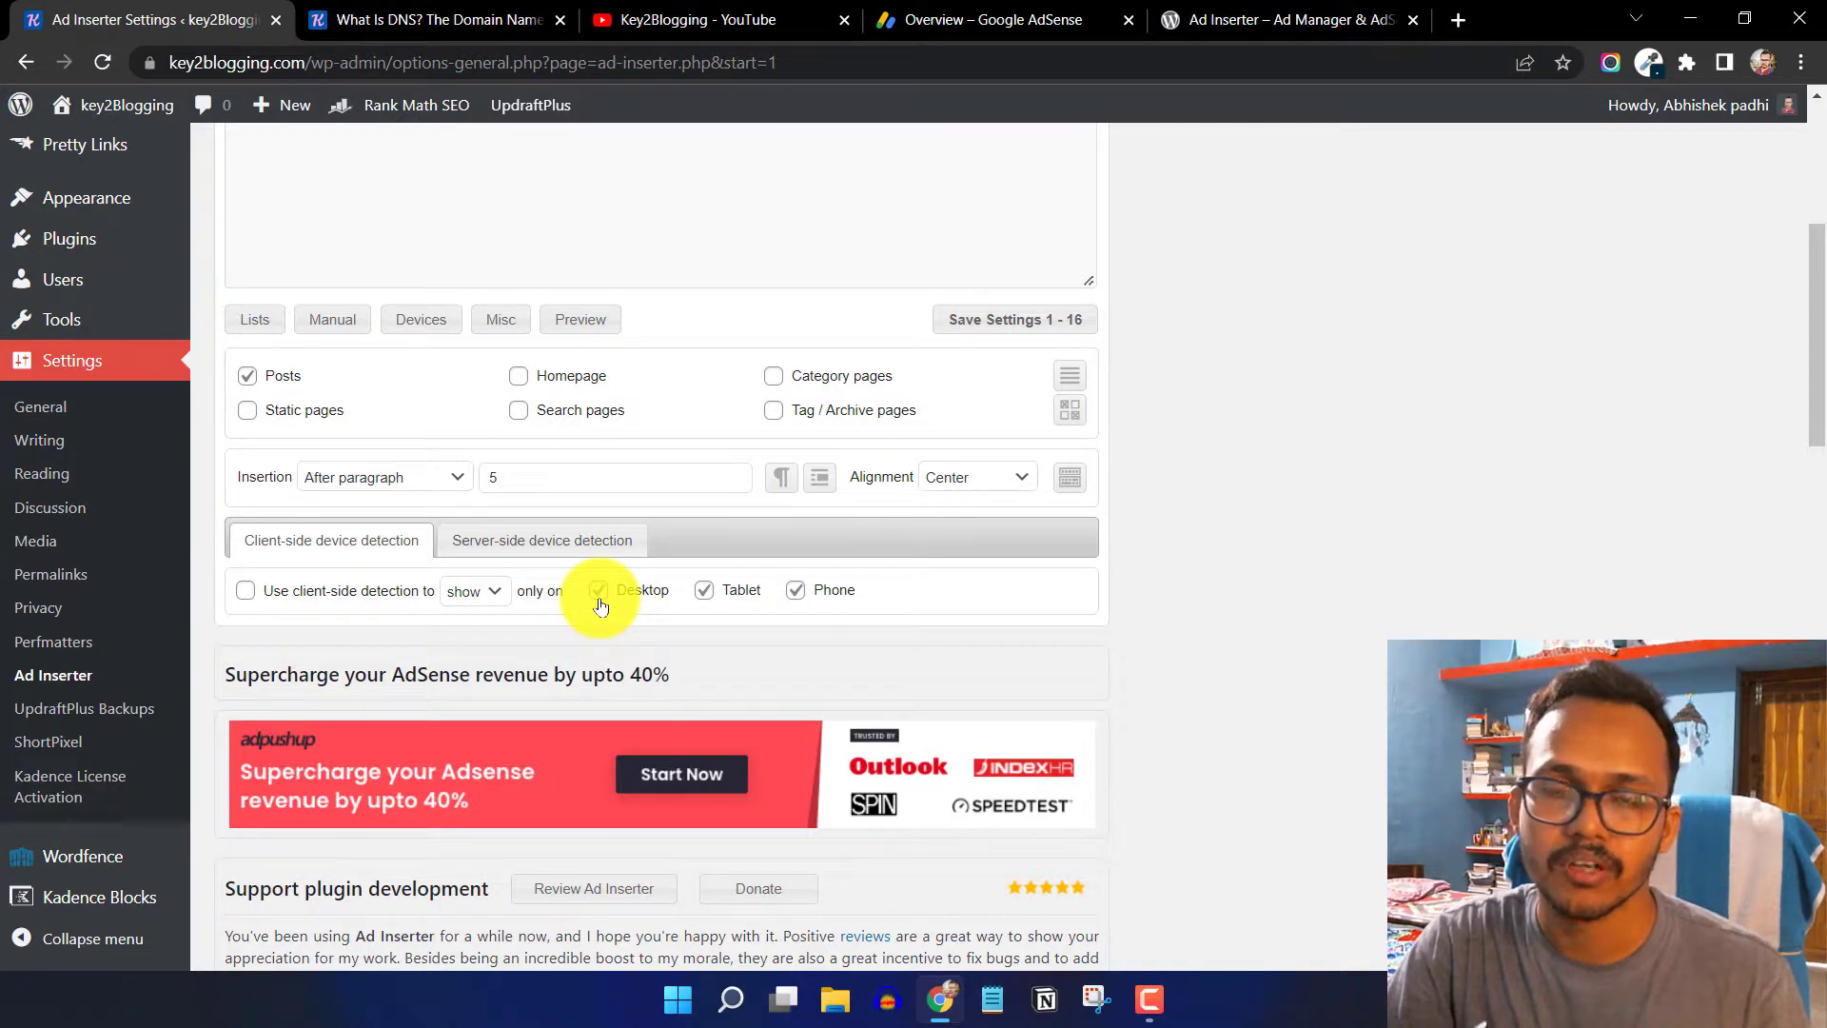
# - Change Block 1's client-side device detection from 'show' to 'insert'
pyautogui.click(475, 598)
pyautogui.click(474, 600)
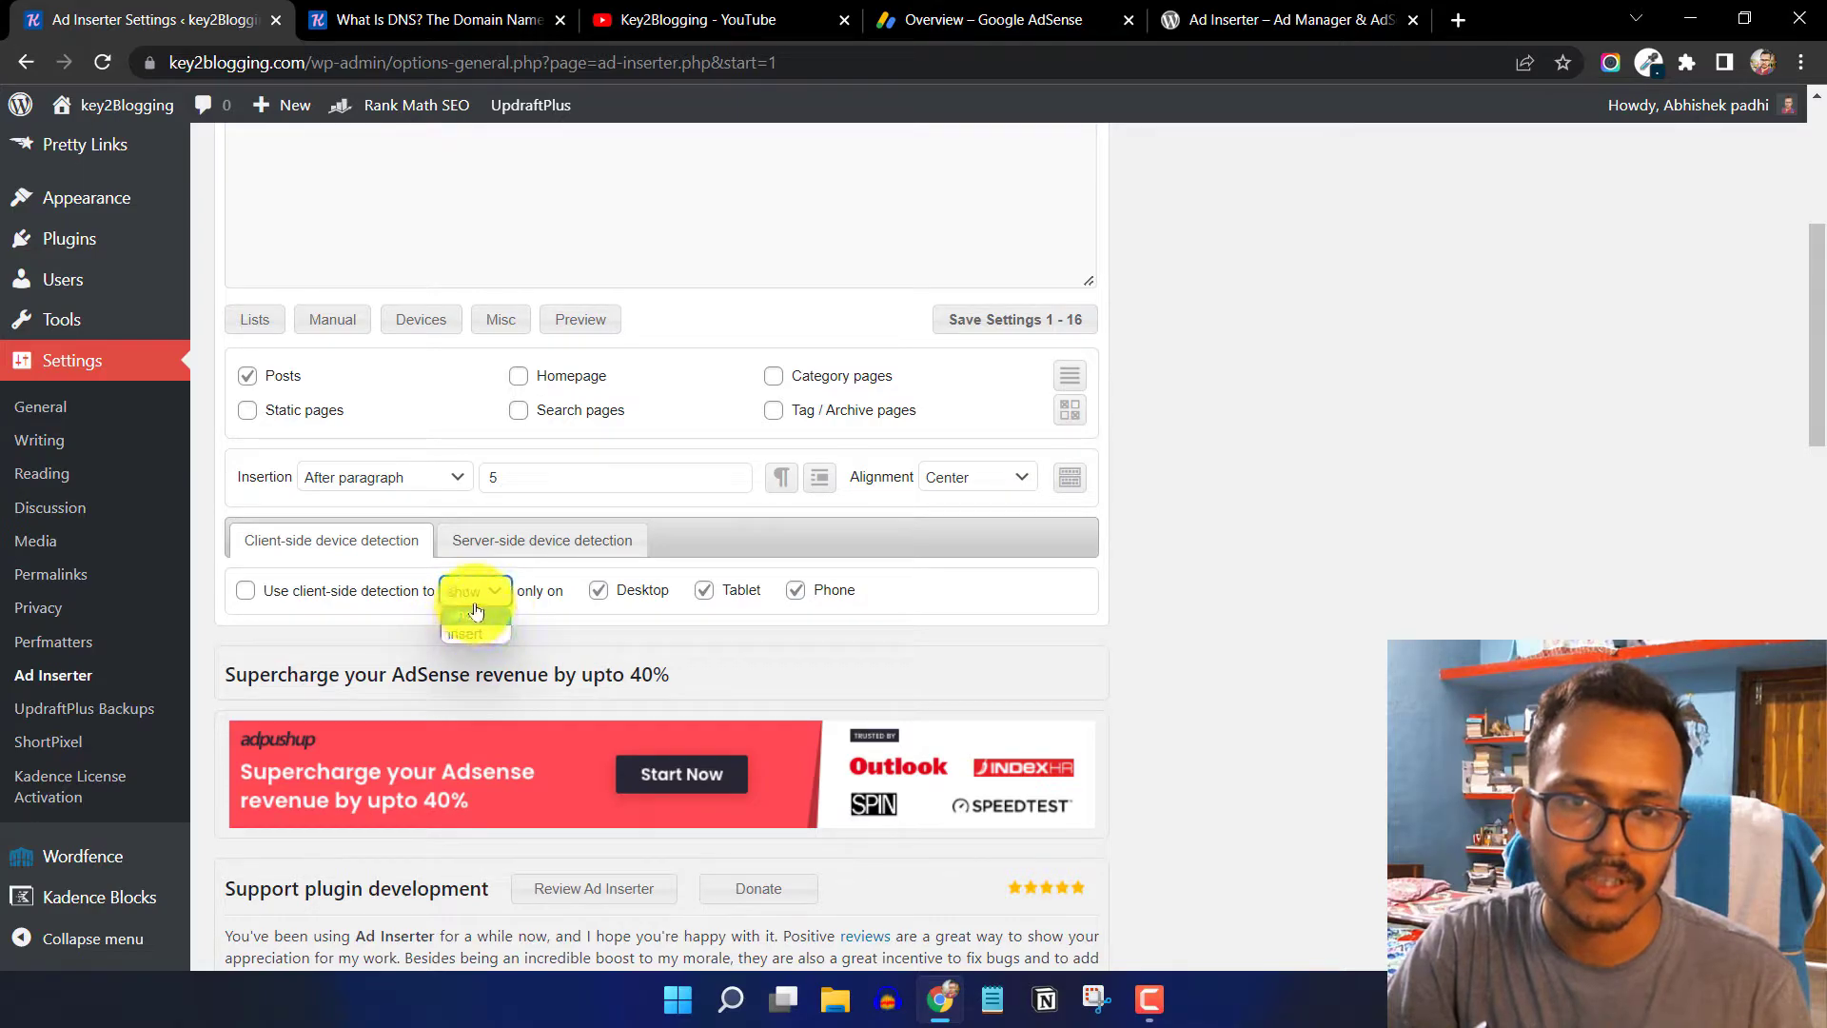
pyautogui.click(473, 602)
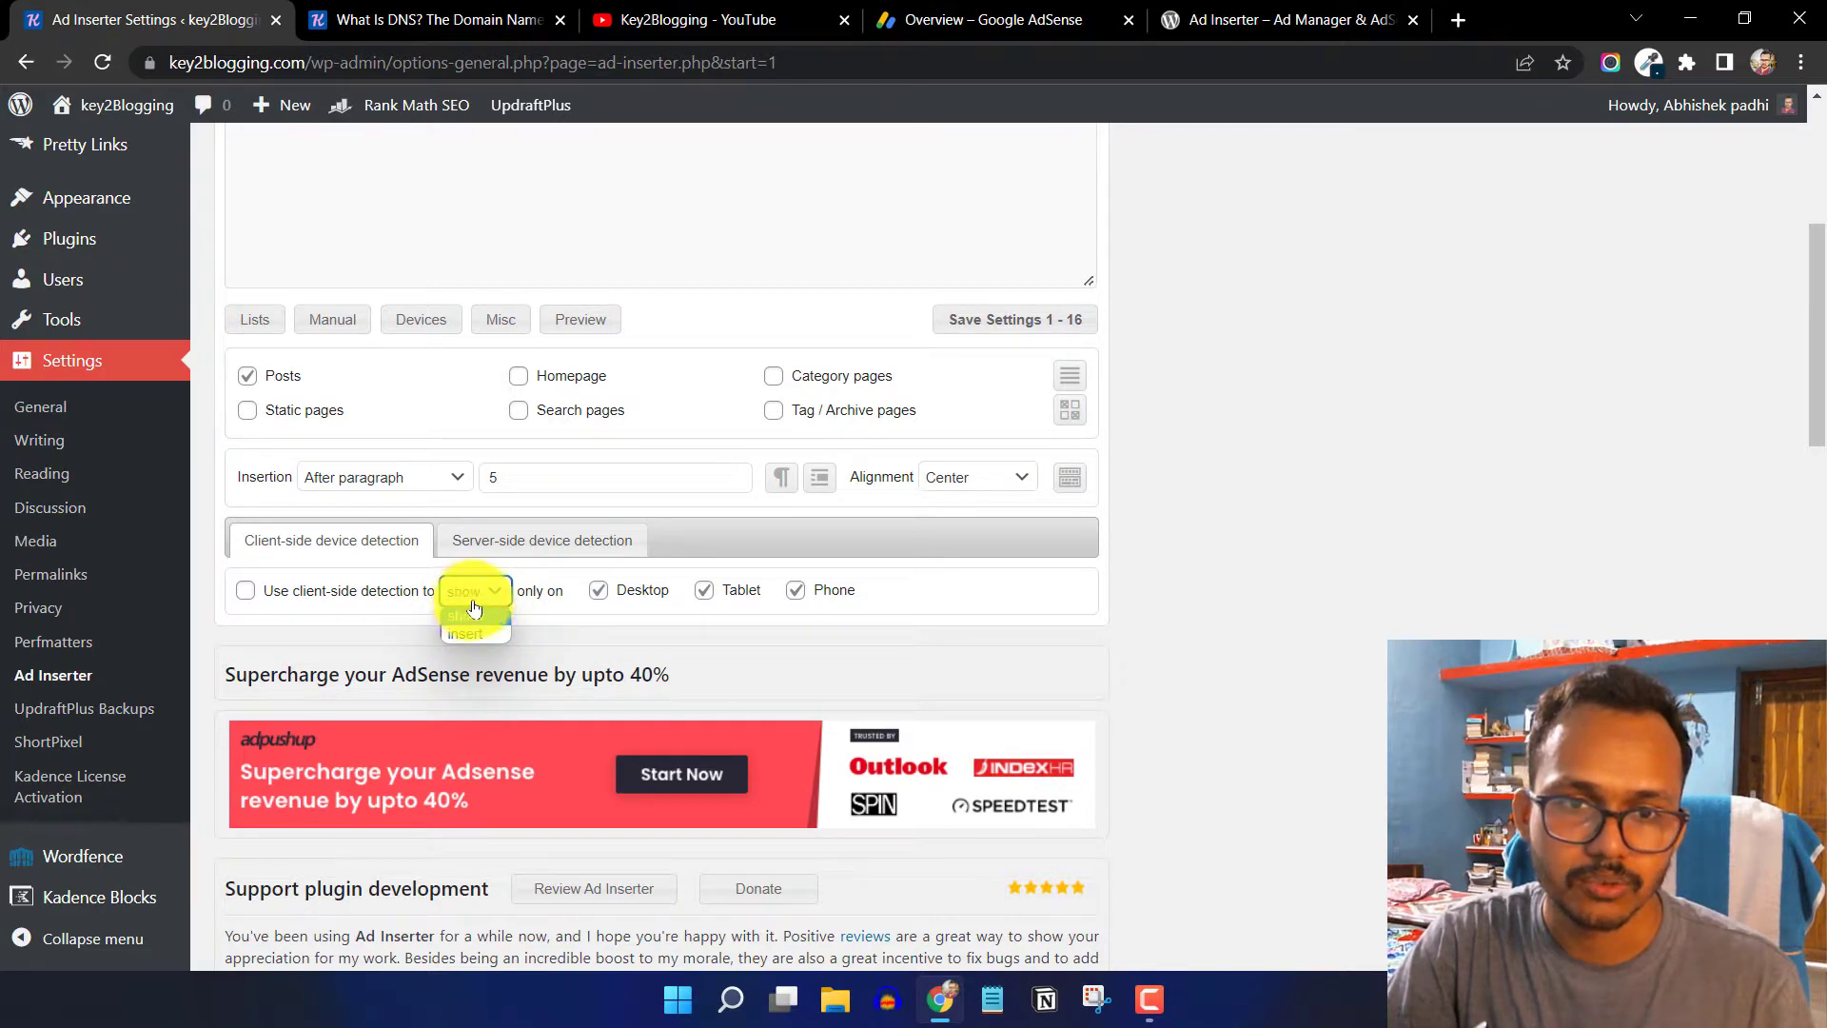
pyautogui.click(466, 633)
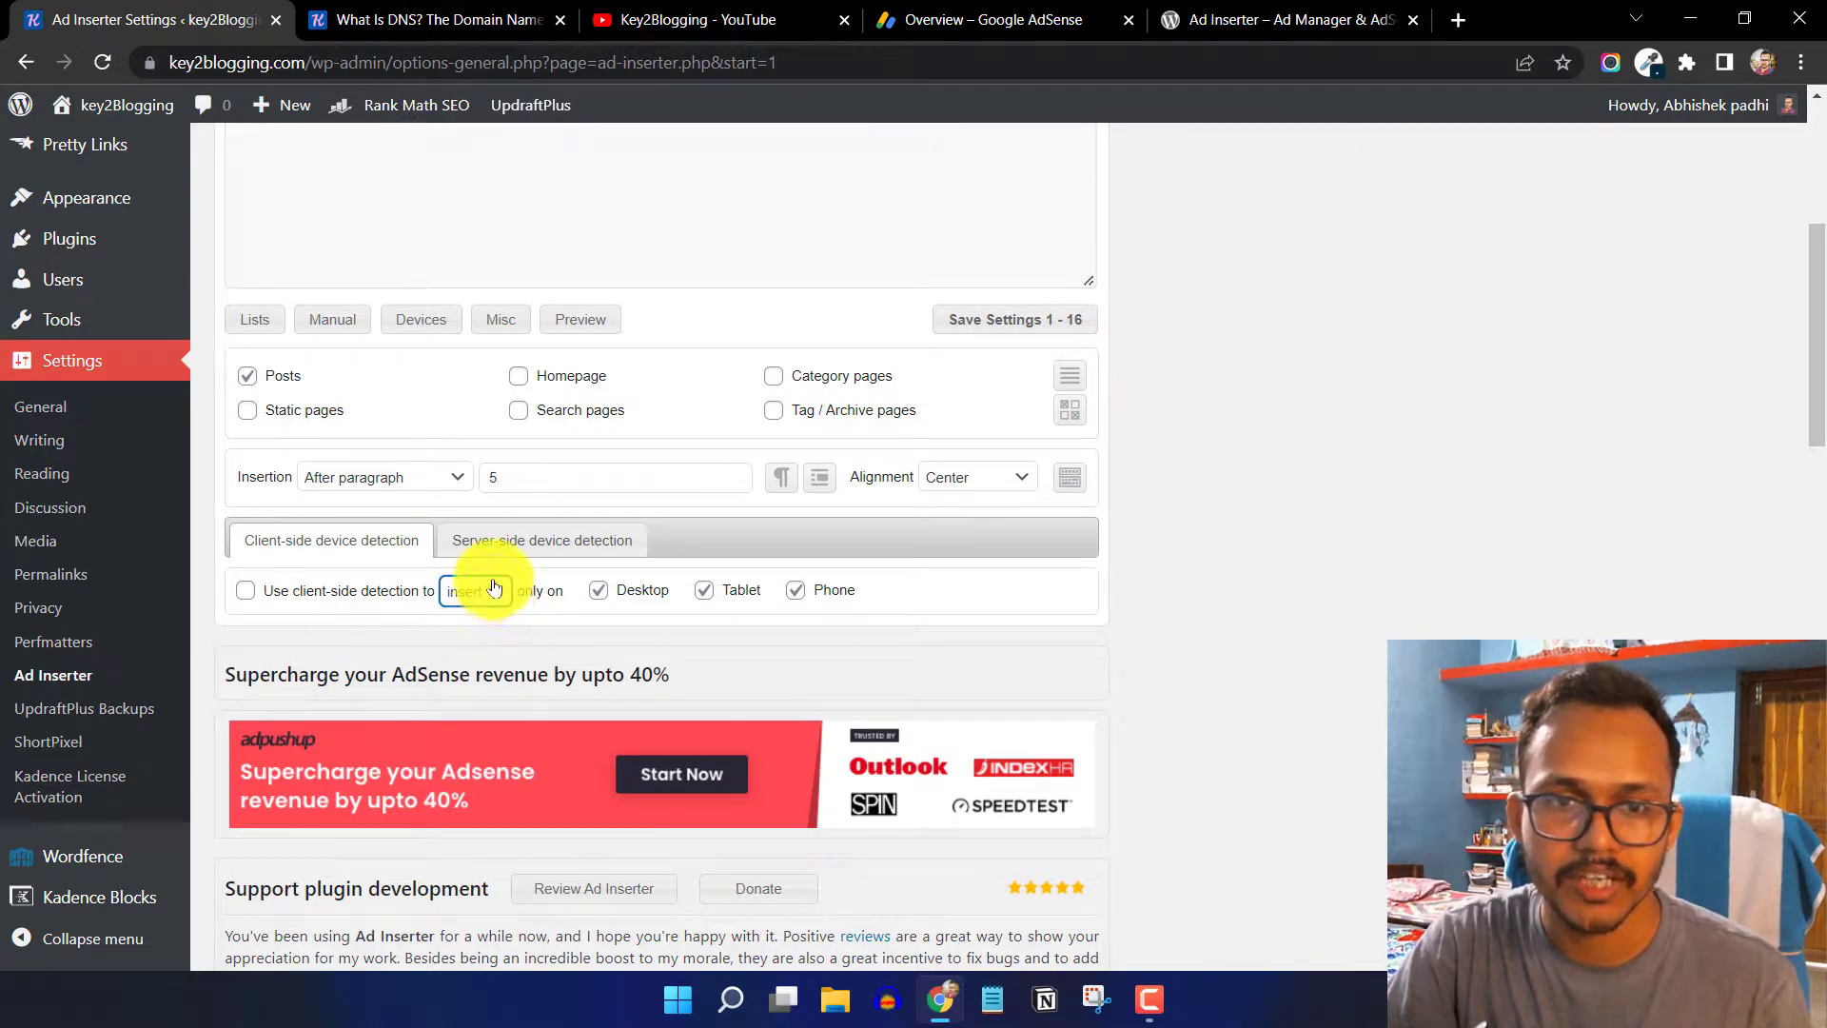
pyautogui.click(480, 599)
pyautogui.click(477, 614)
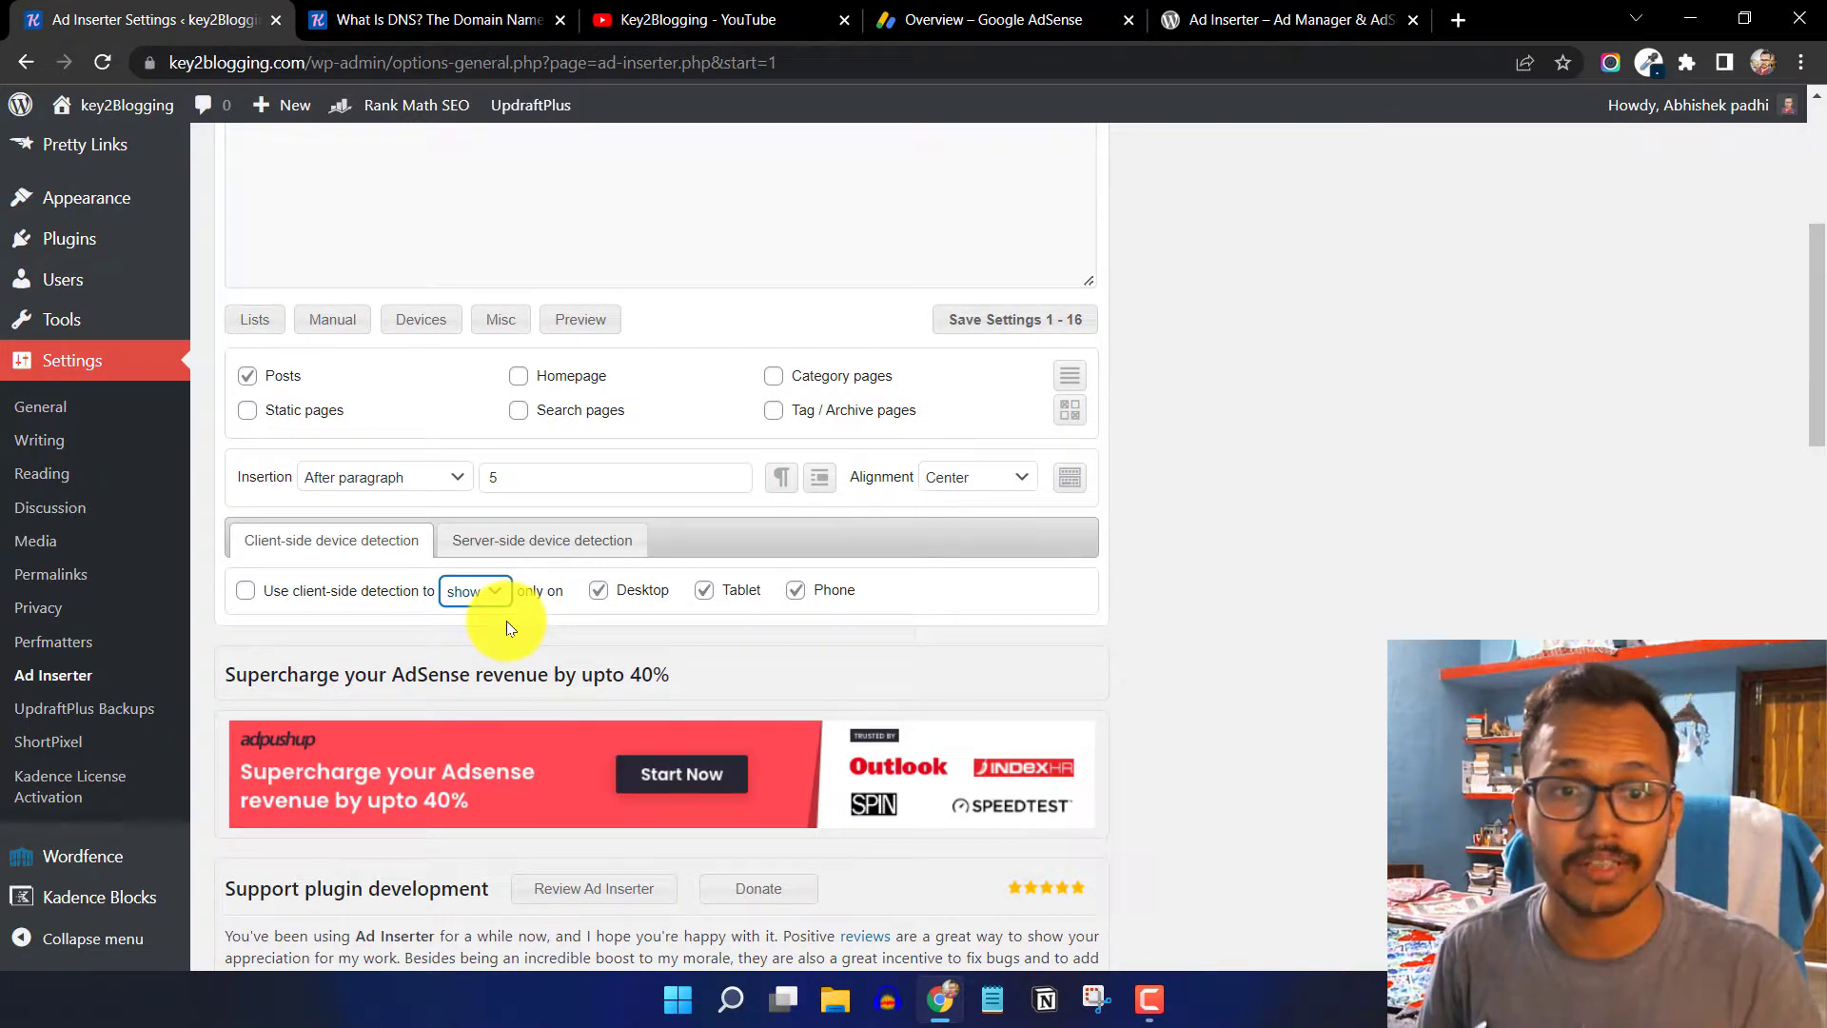
pyautogui.click(474, 592)
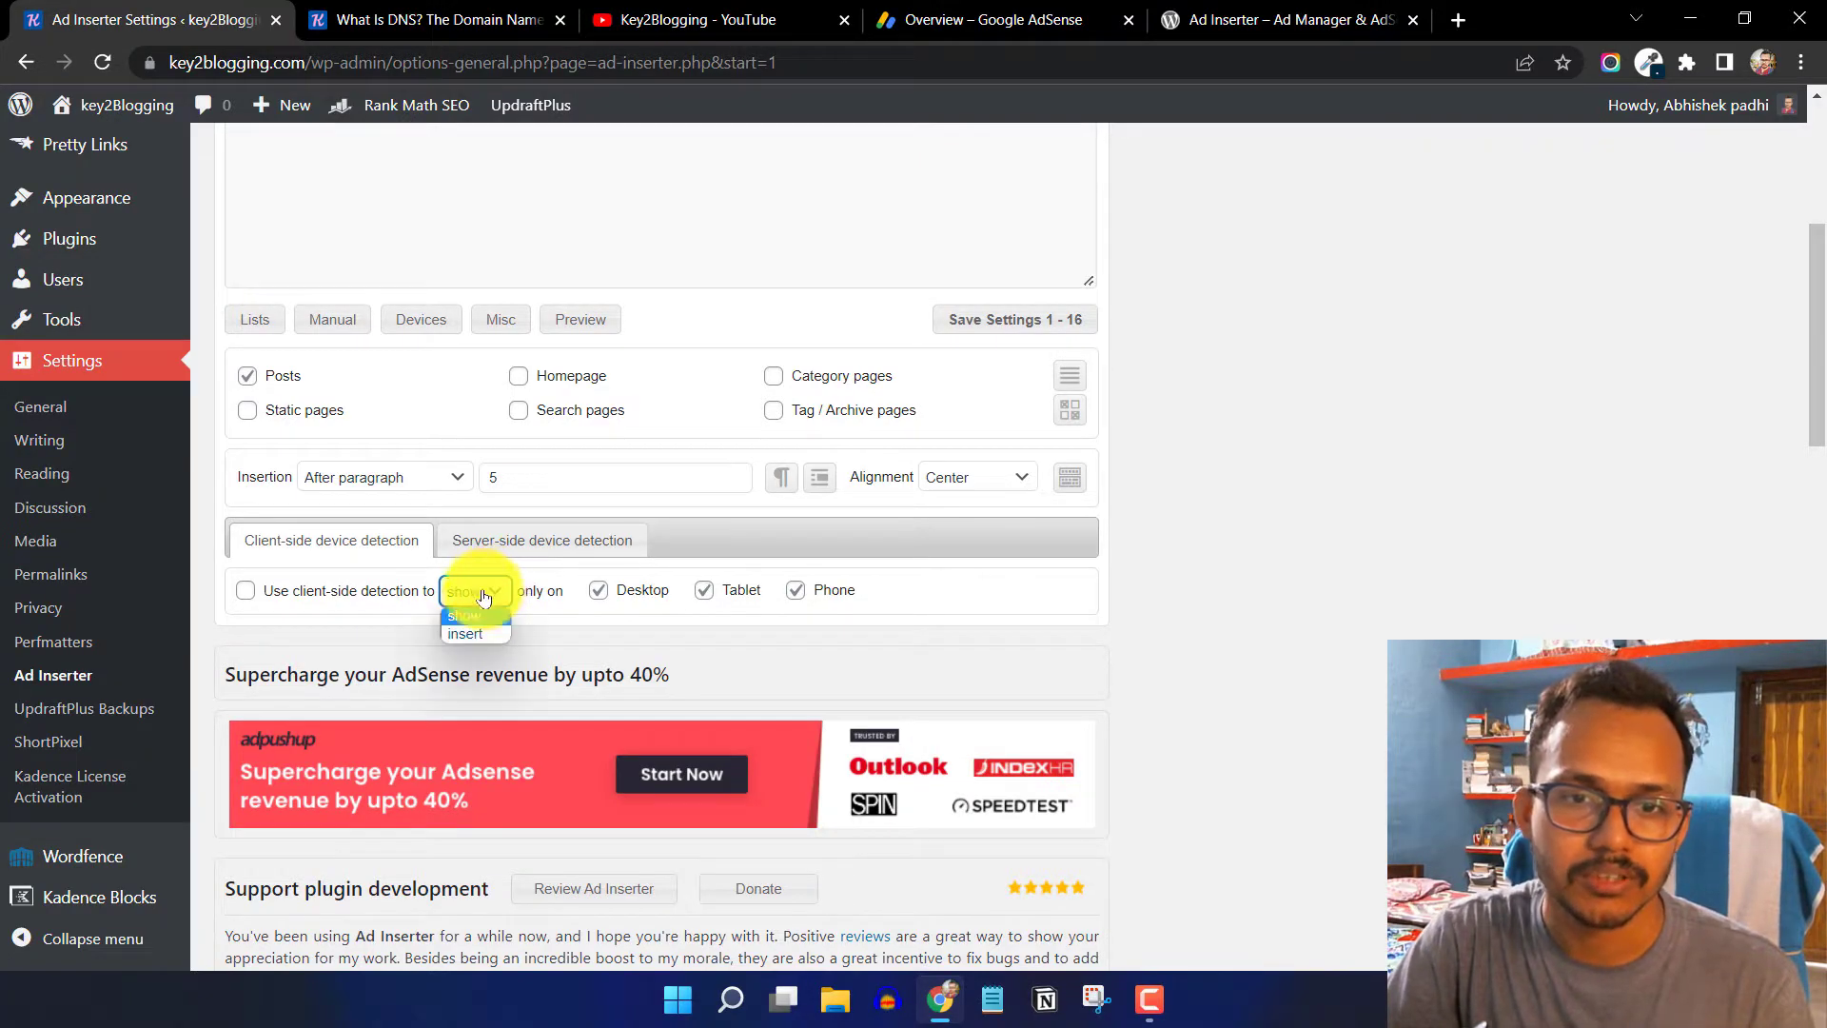
pyautogui.click(468, 634)
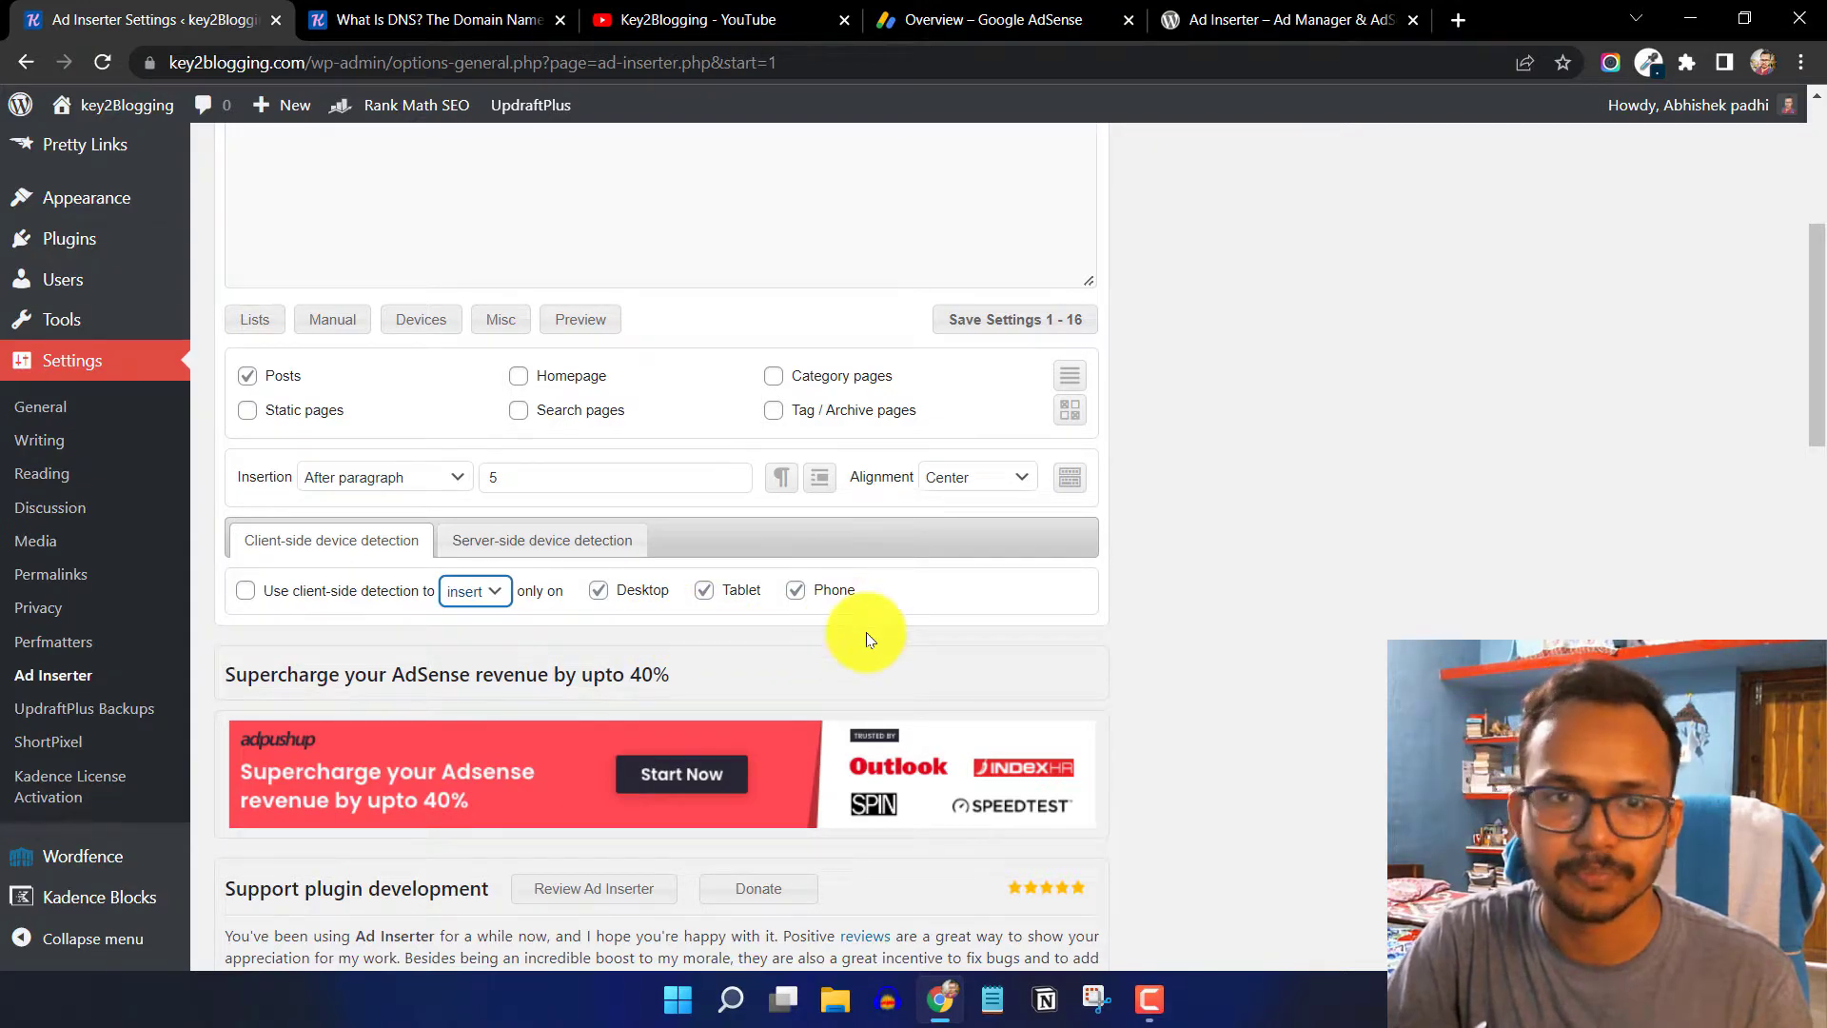
# - Open Block 1's Misc options and check the user targeting list, keeping all users
pyautogui.click(426, 321)
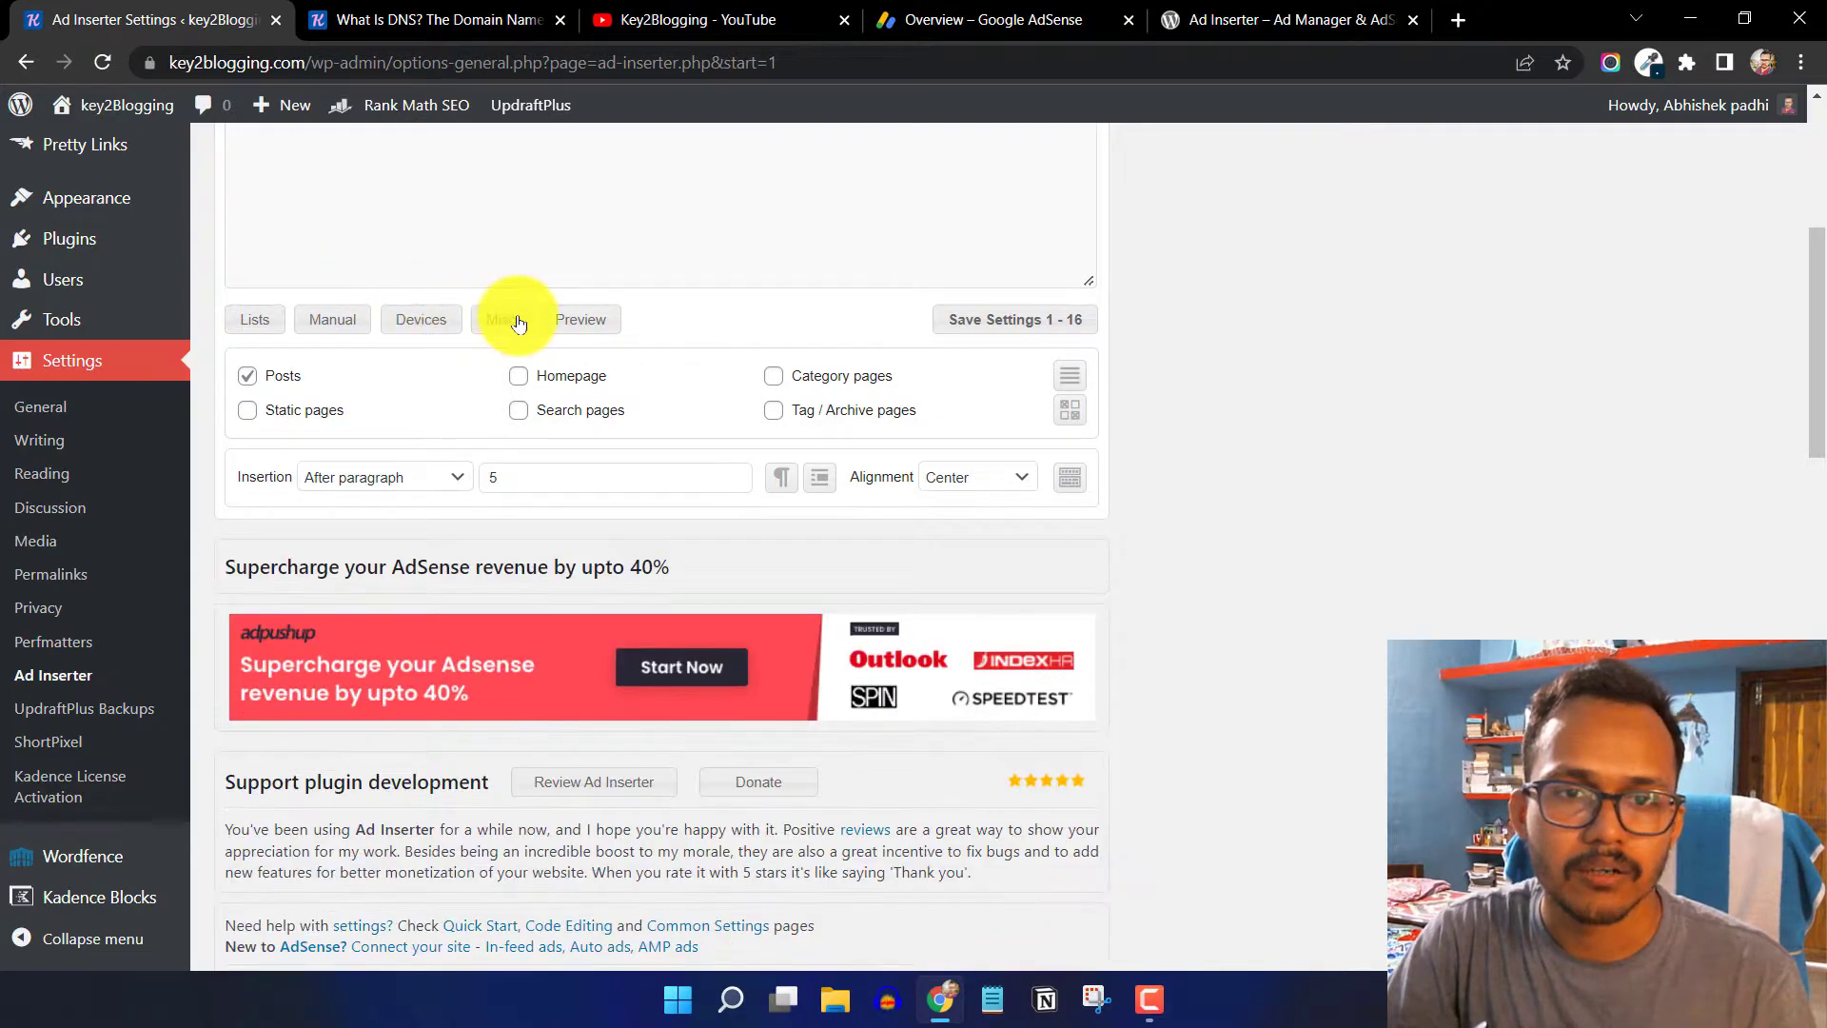
pyautogui.click(501, 319)
pyautogui.scroll(-1, 1119, 573)
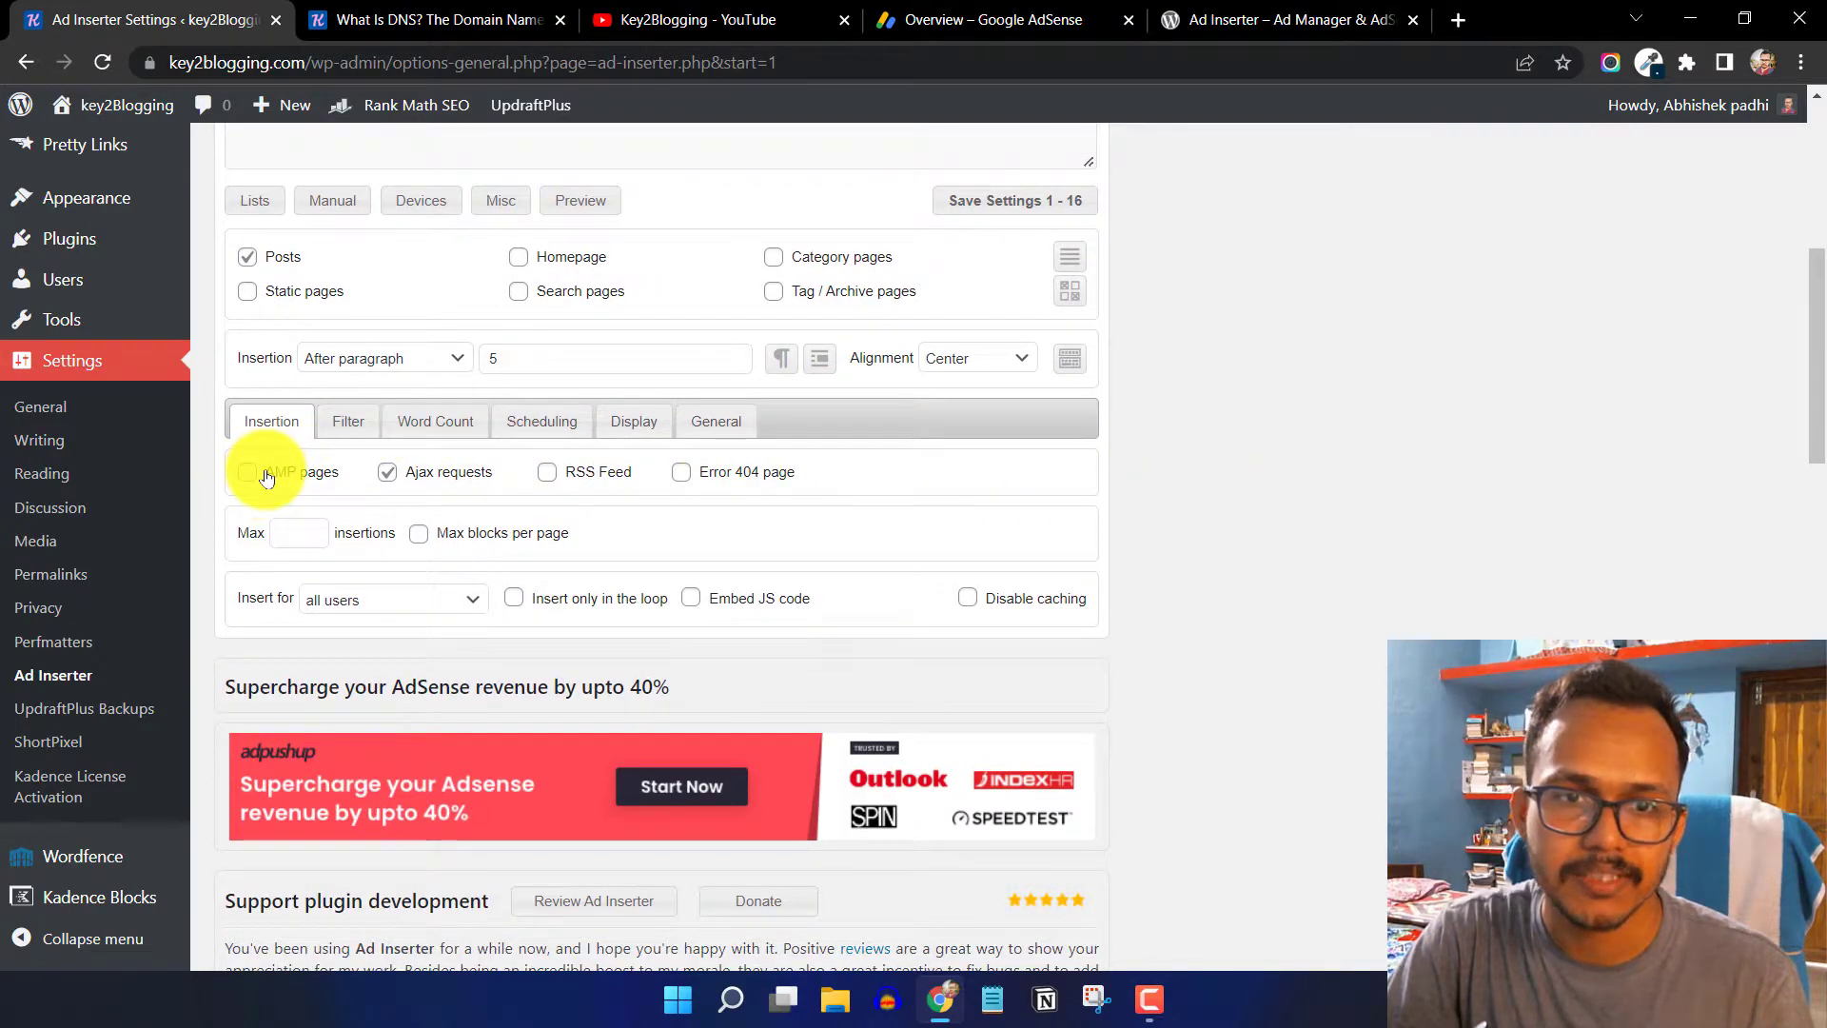
pyautogui.click(424, 606)
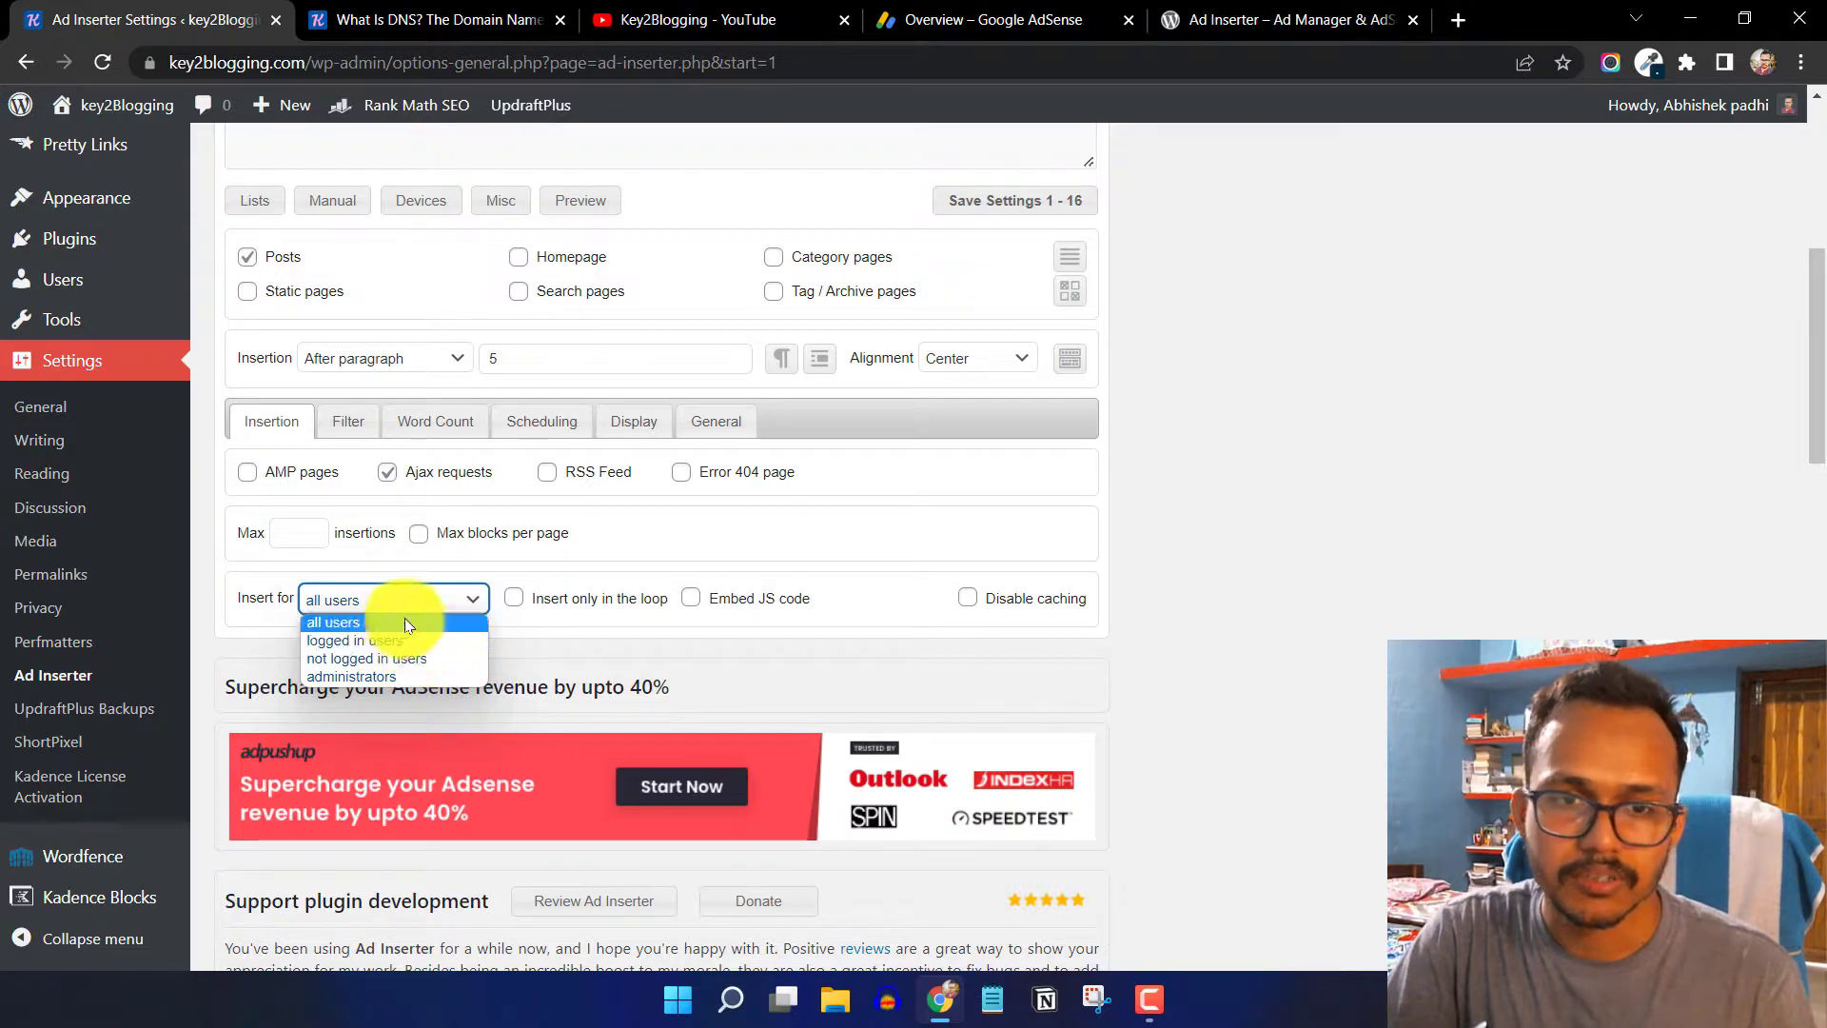
pyautogui.click(609, 638)
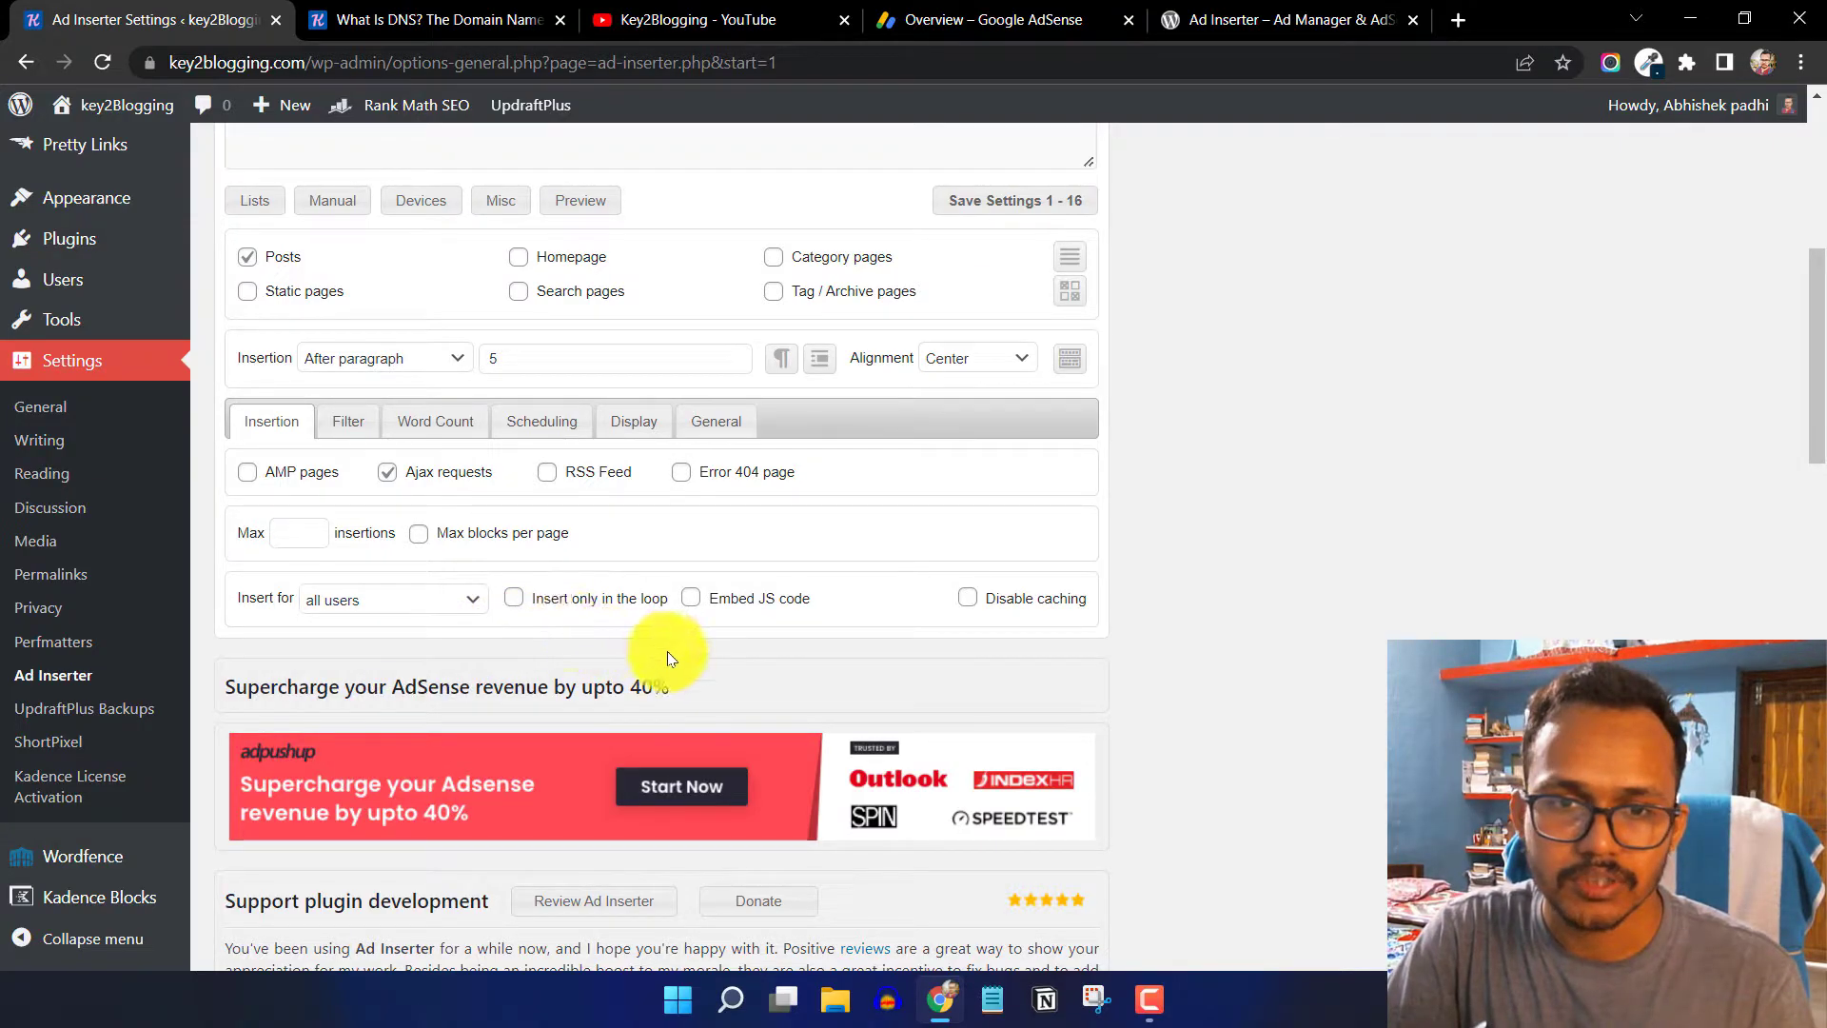
# - Review the Filter, Word Count, Display and General tabs, keeping the auto counter and an empty General tag
pyautogui.click(352, 421)
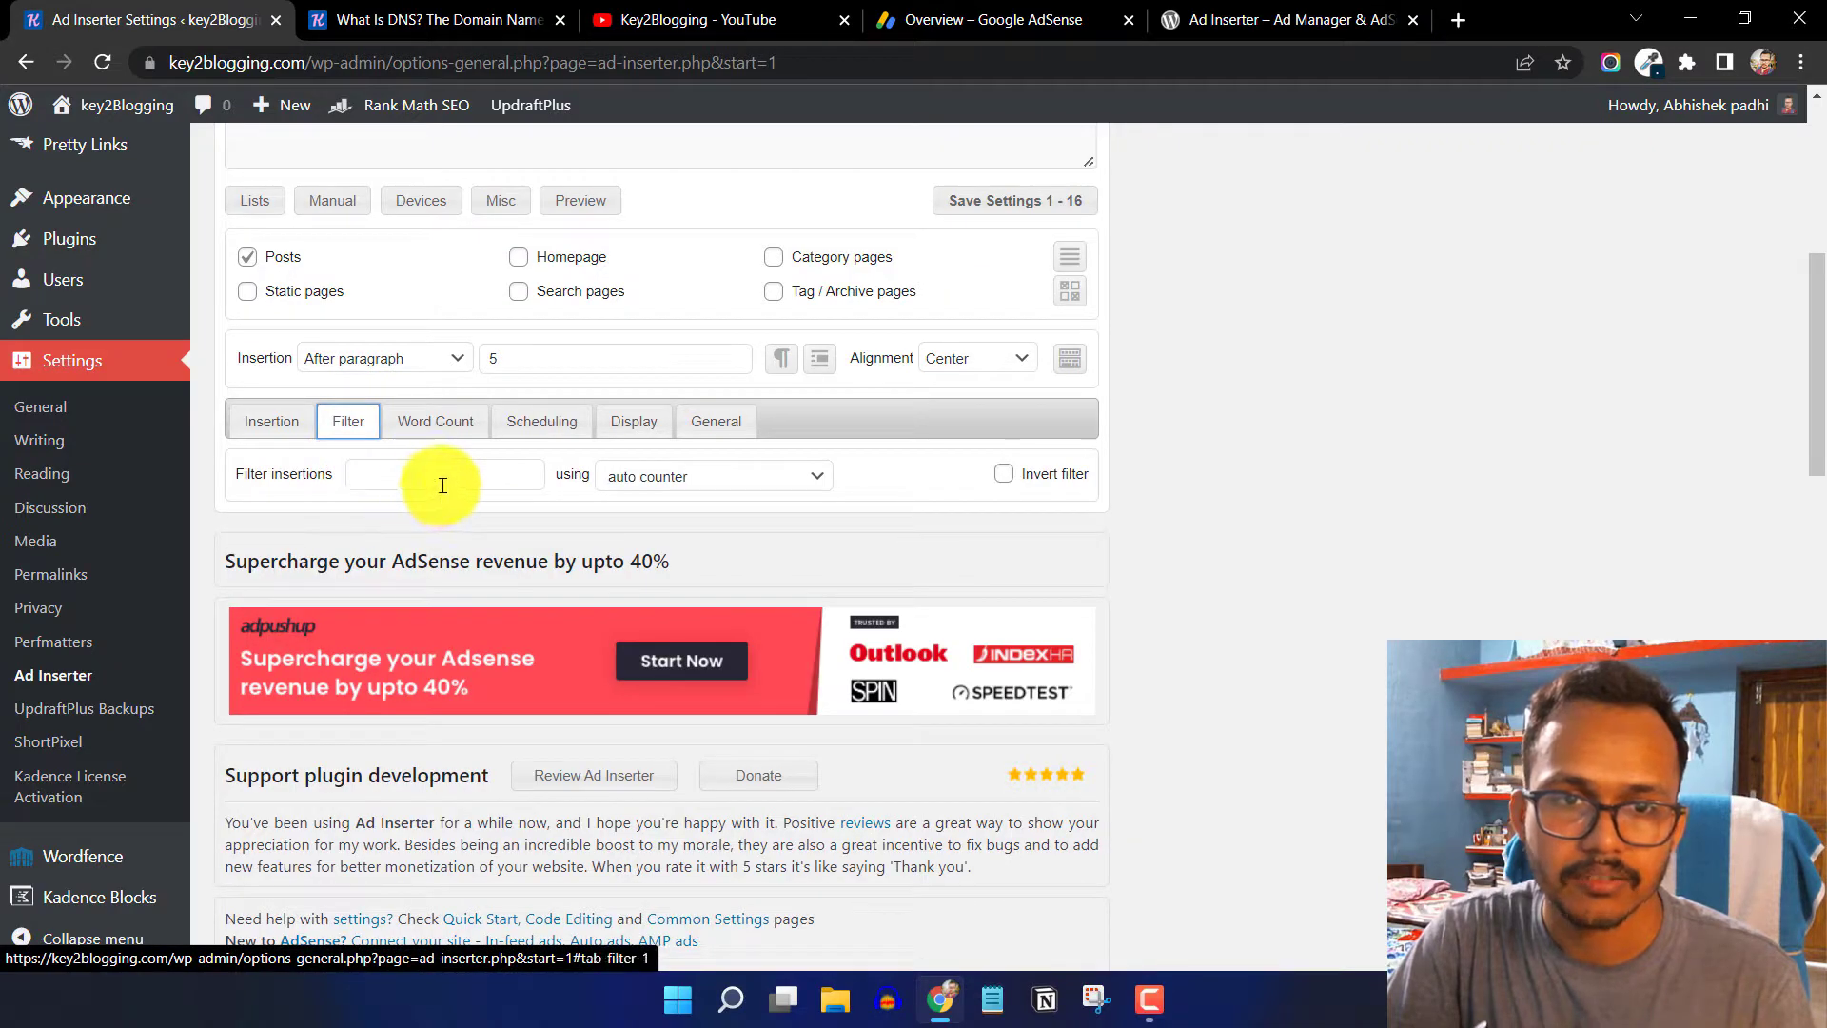
pyautogui.click(479, 477)
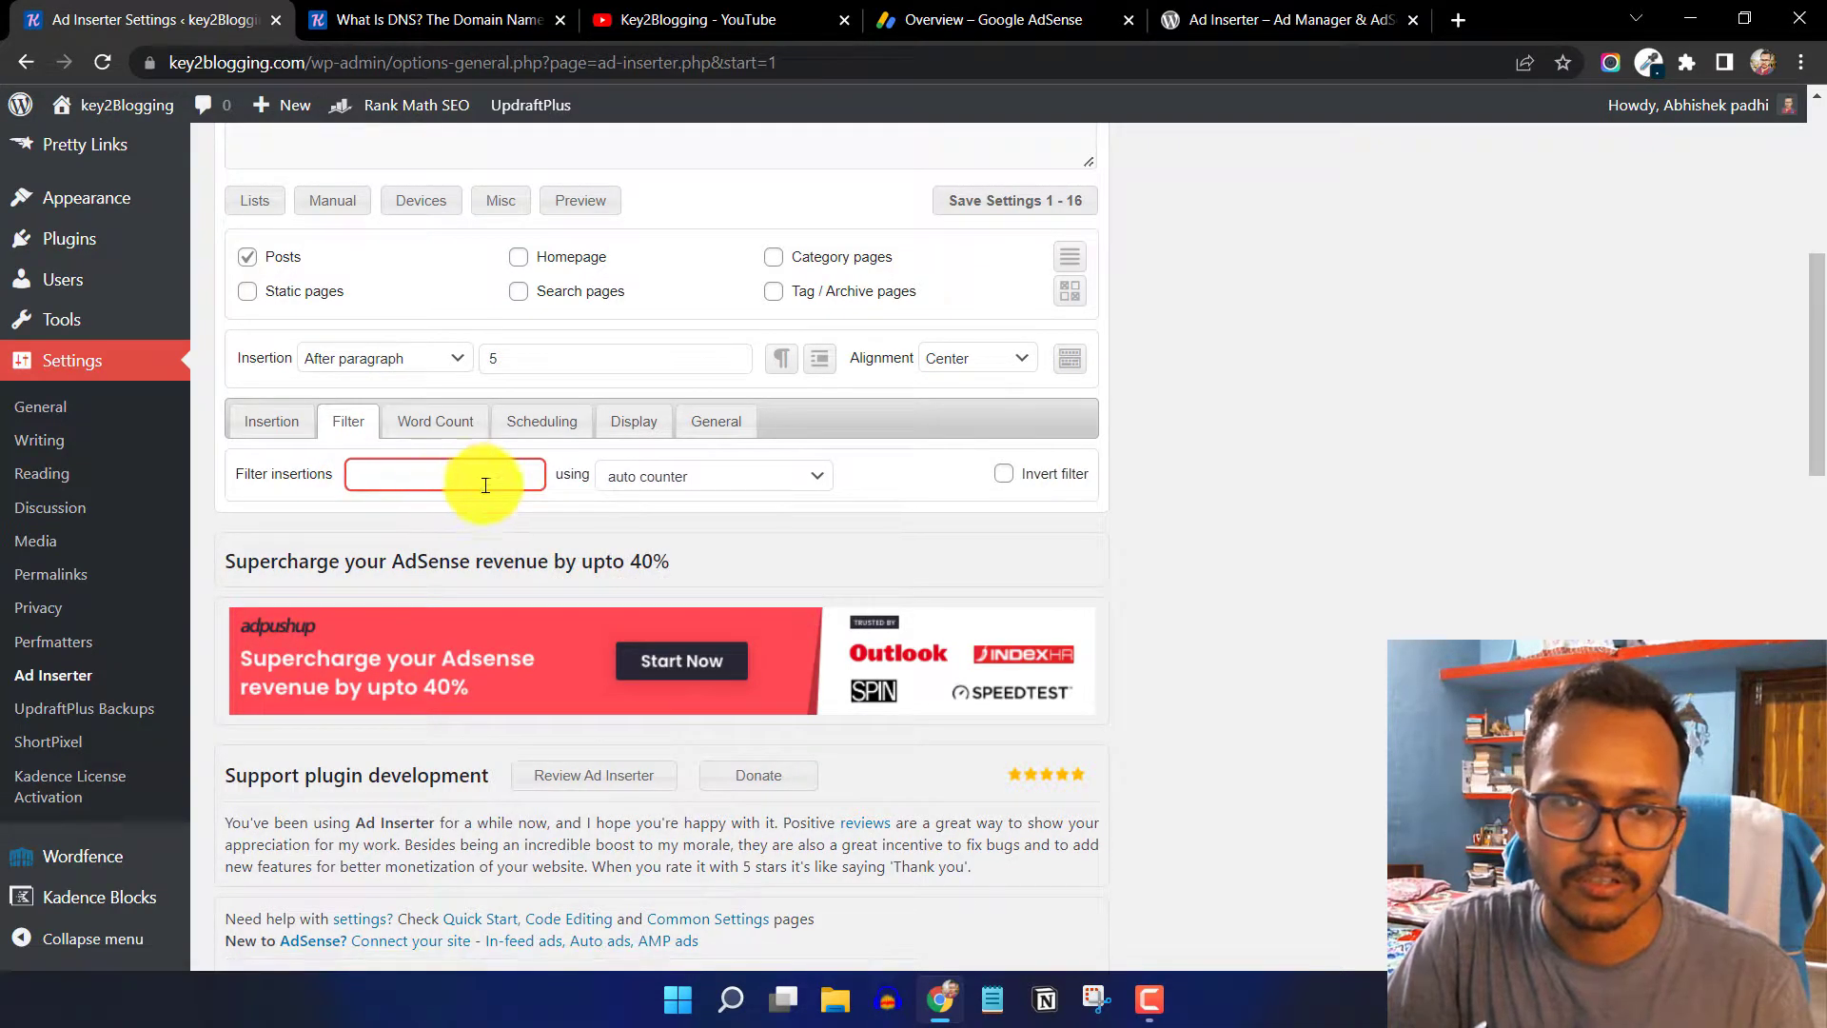
pyautogui.click(657, 486)
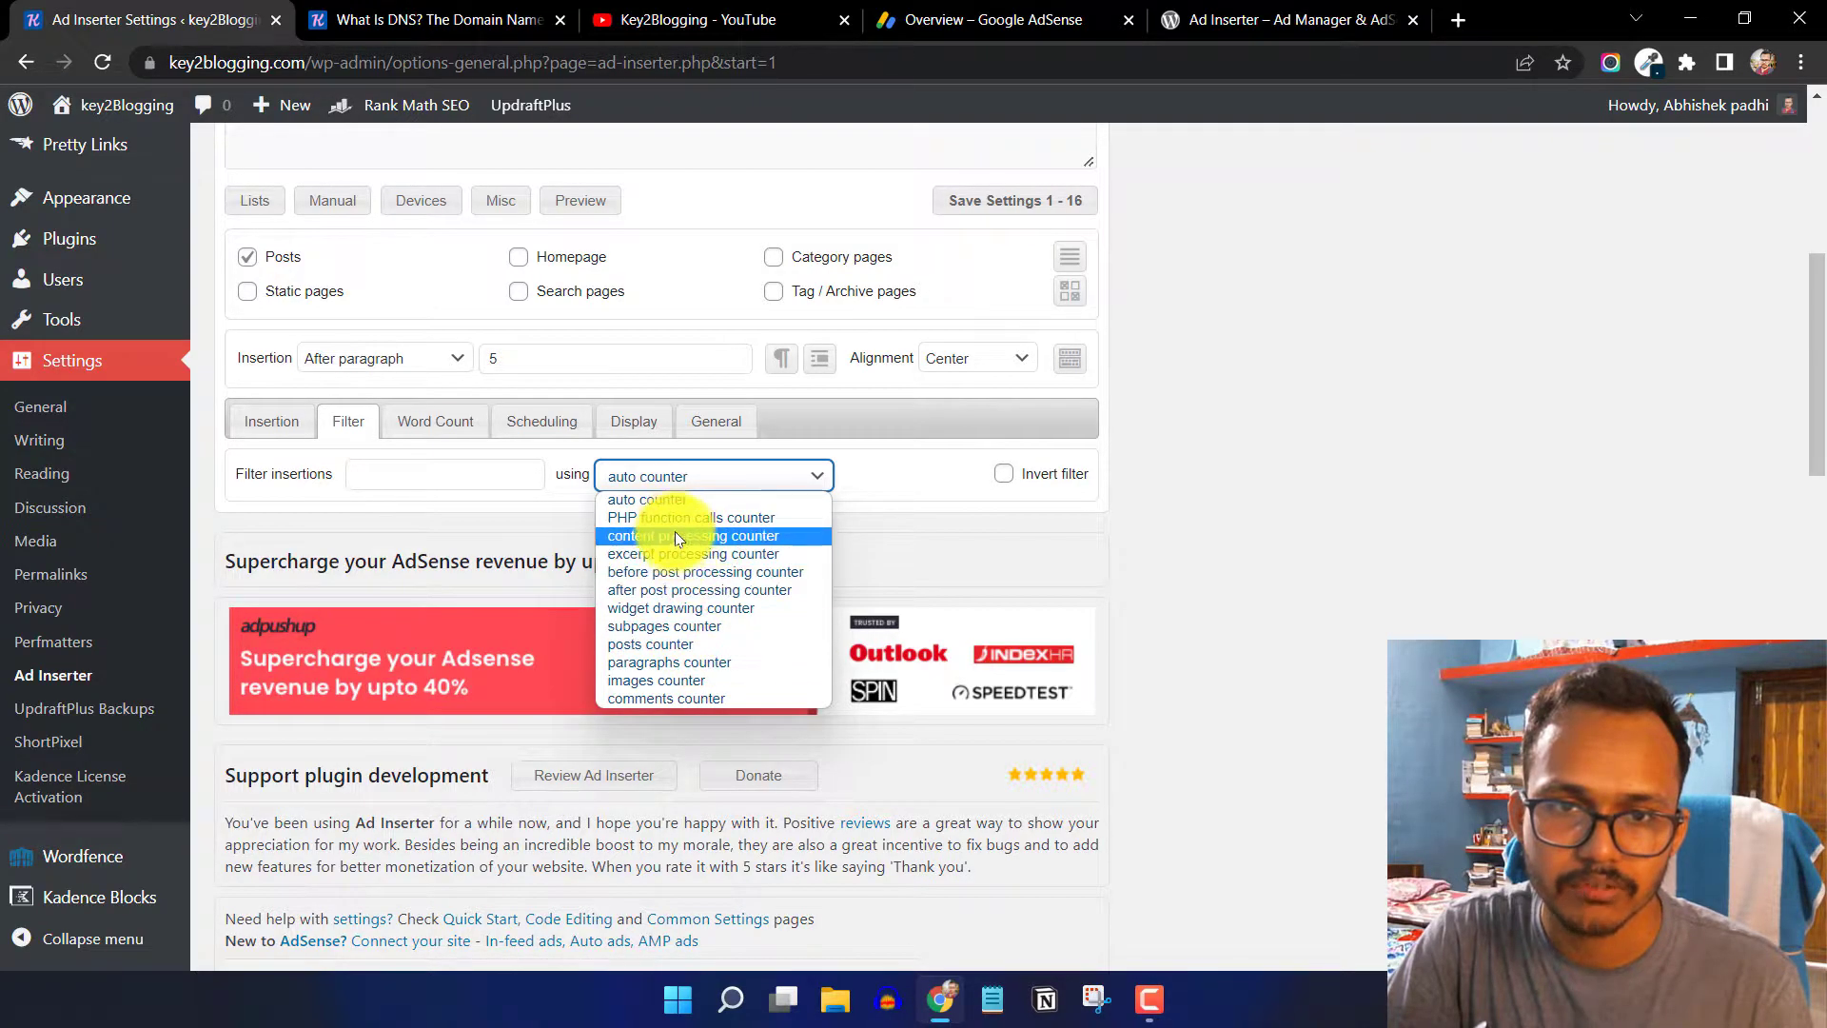
pyautogui.click(559, 485)
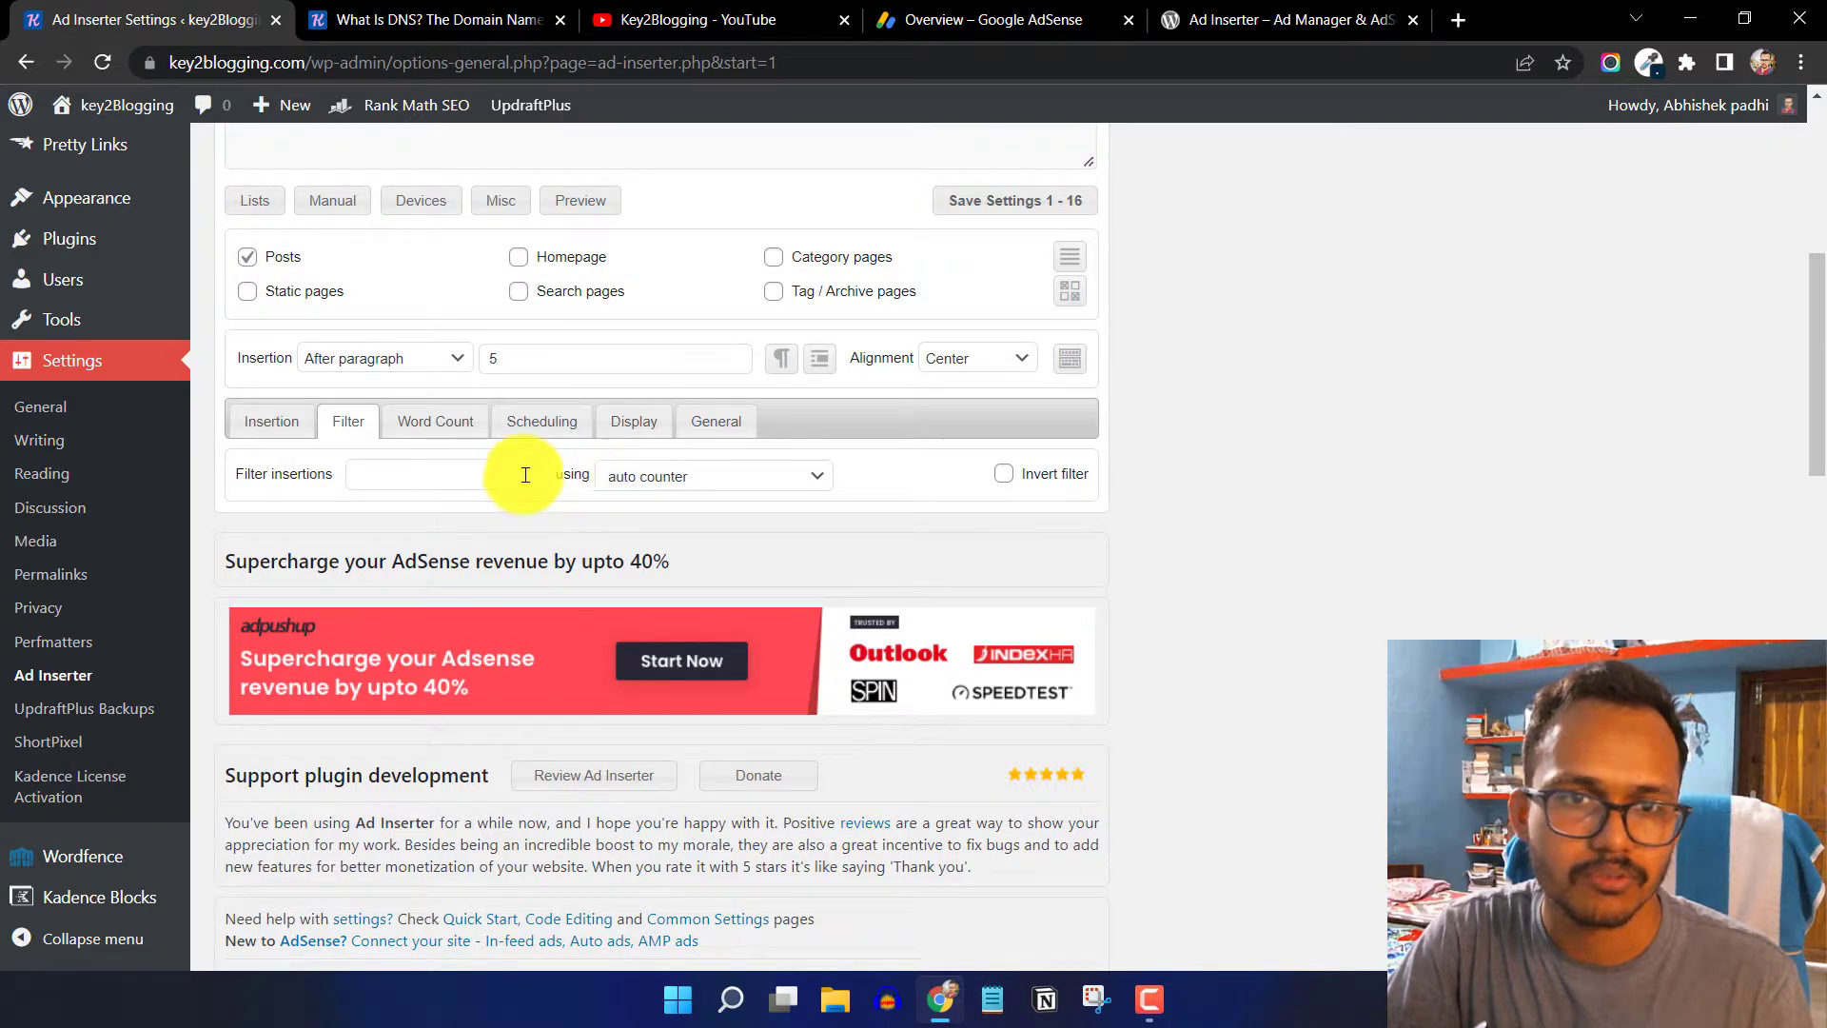
pyautogui.click(404, 421)
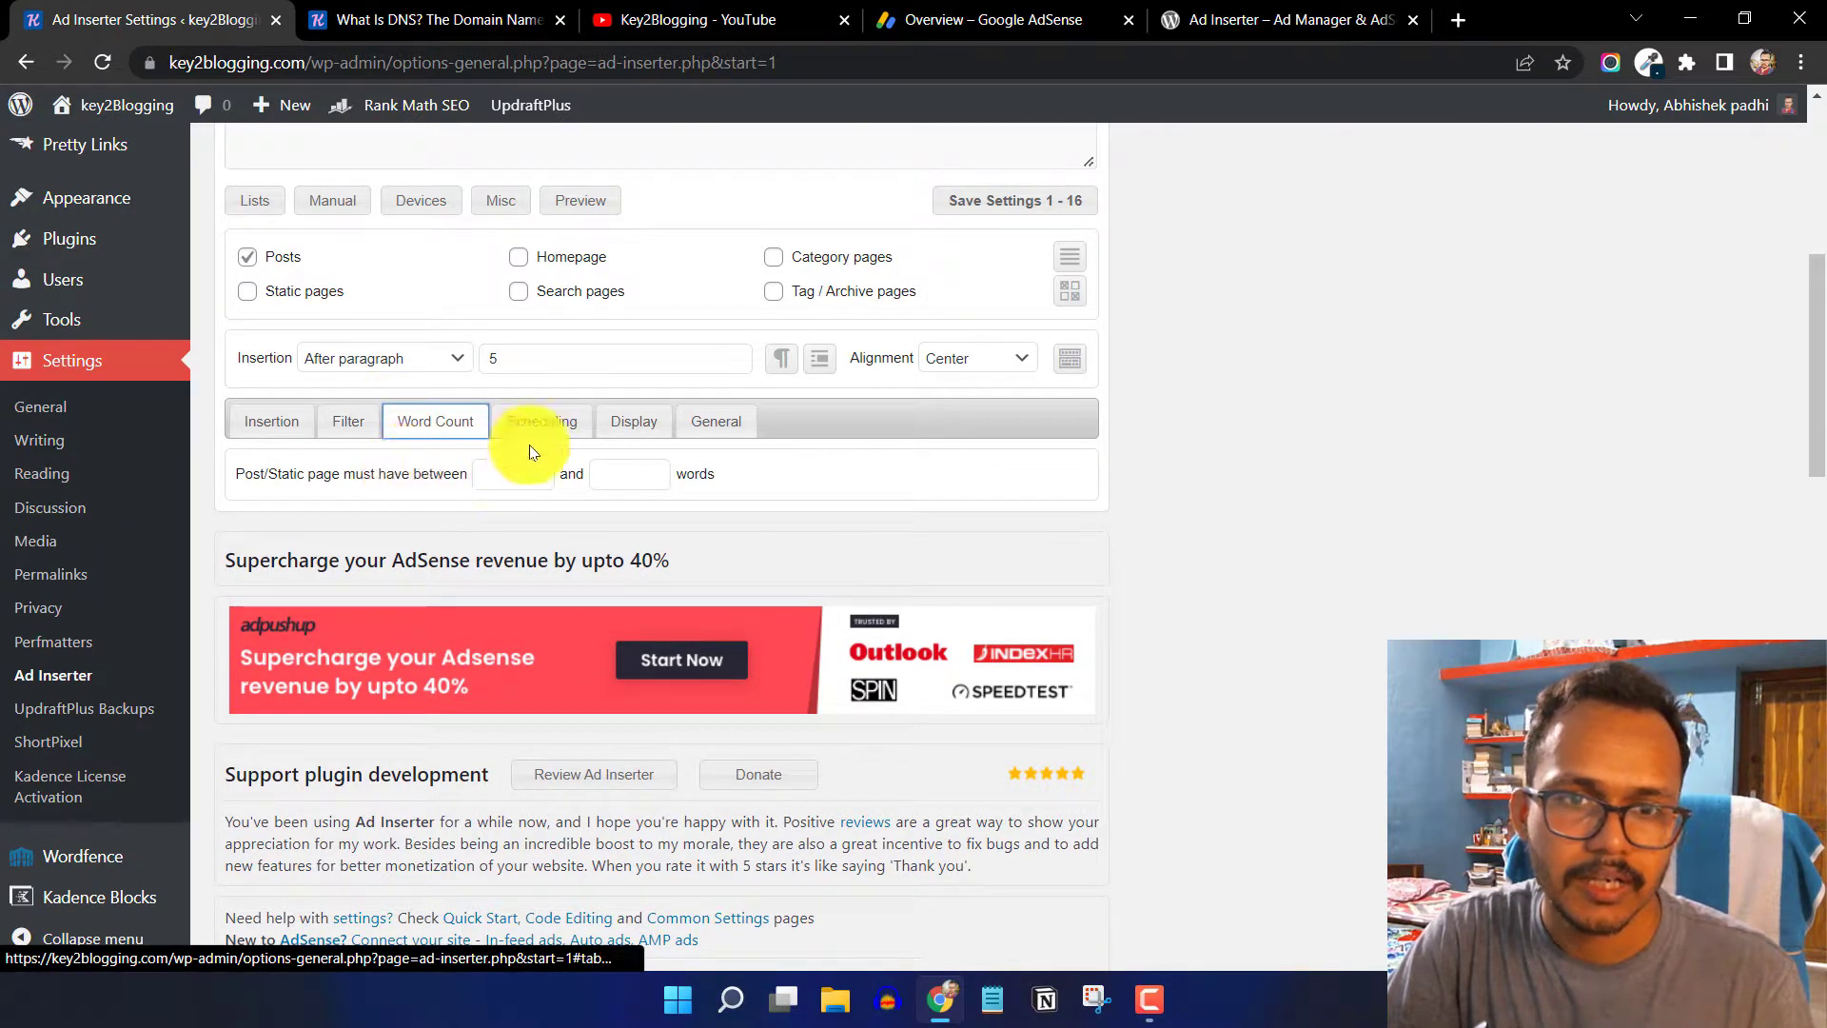
pyautogui.click(630, 422)
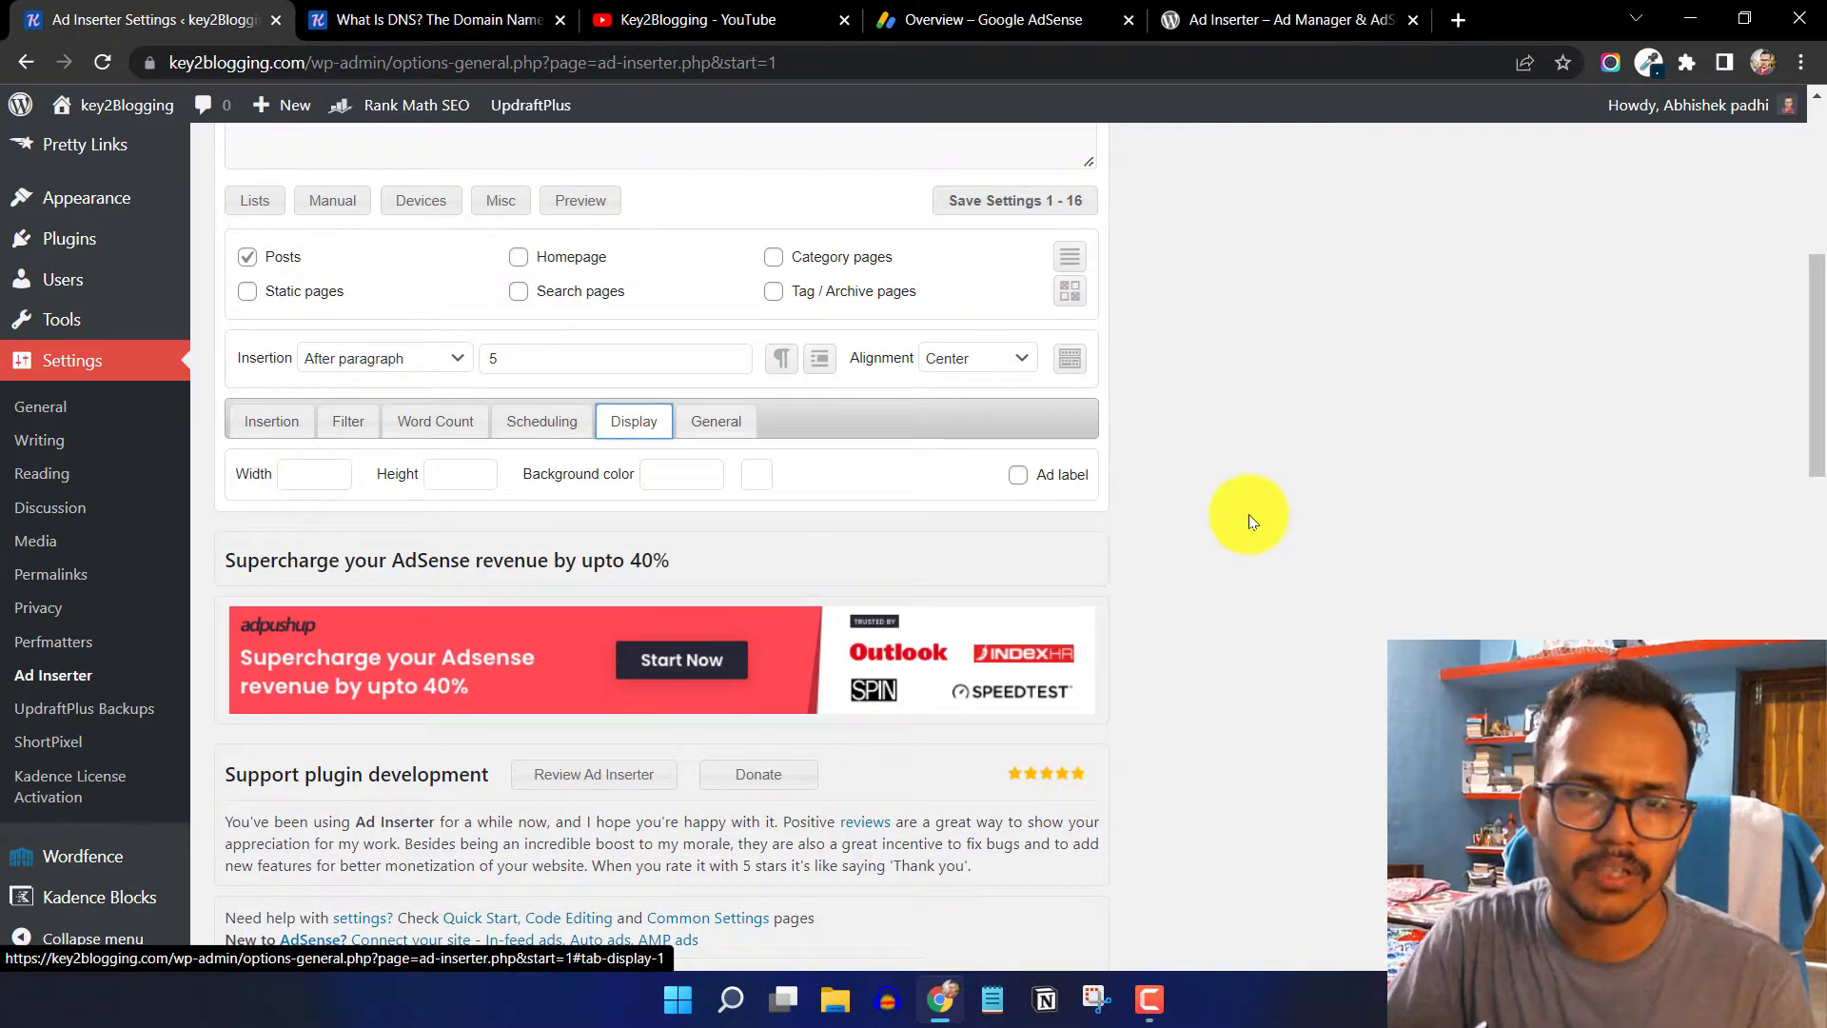
pyautogui.click(719, 435)
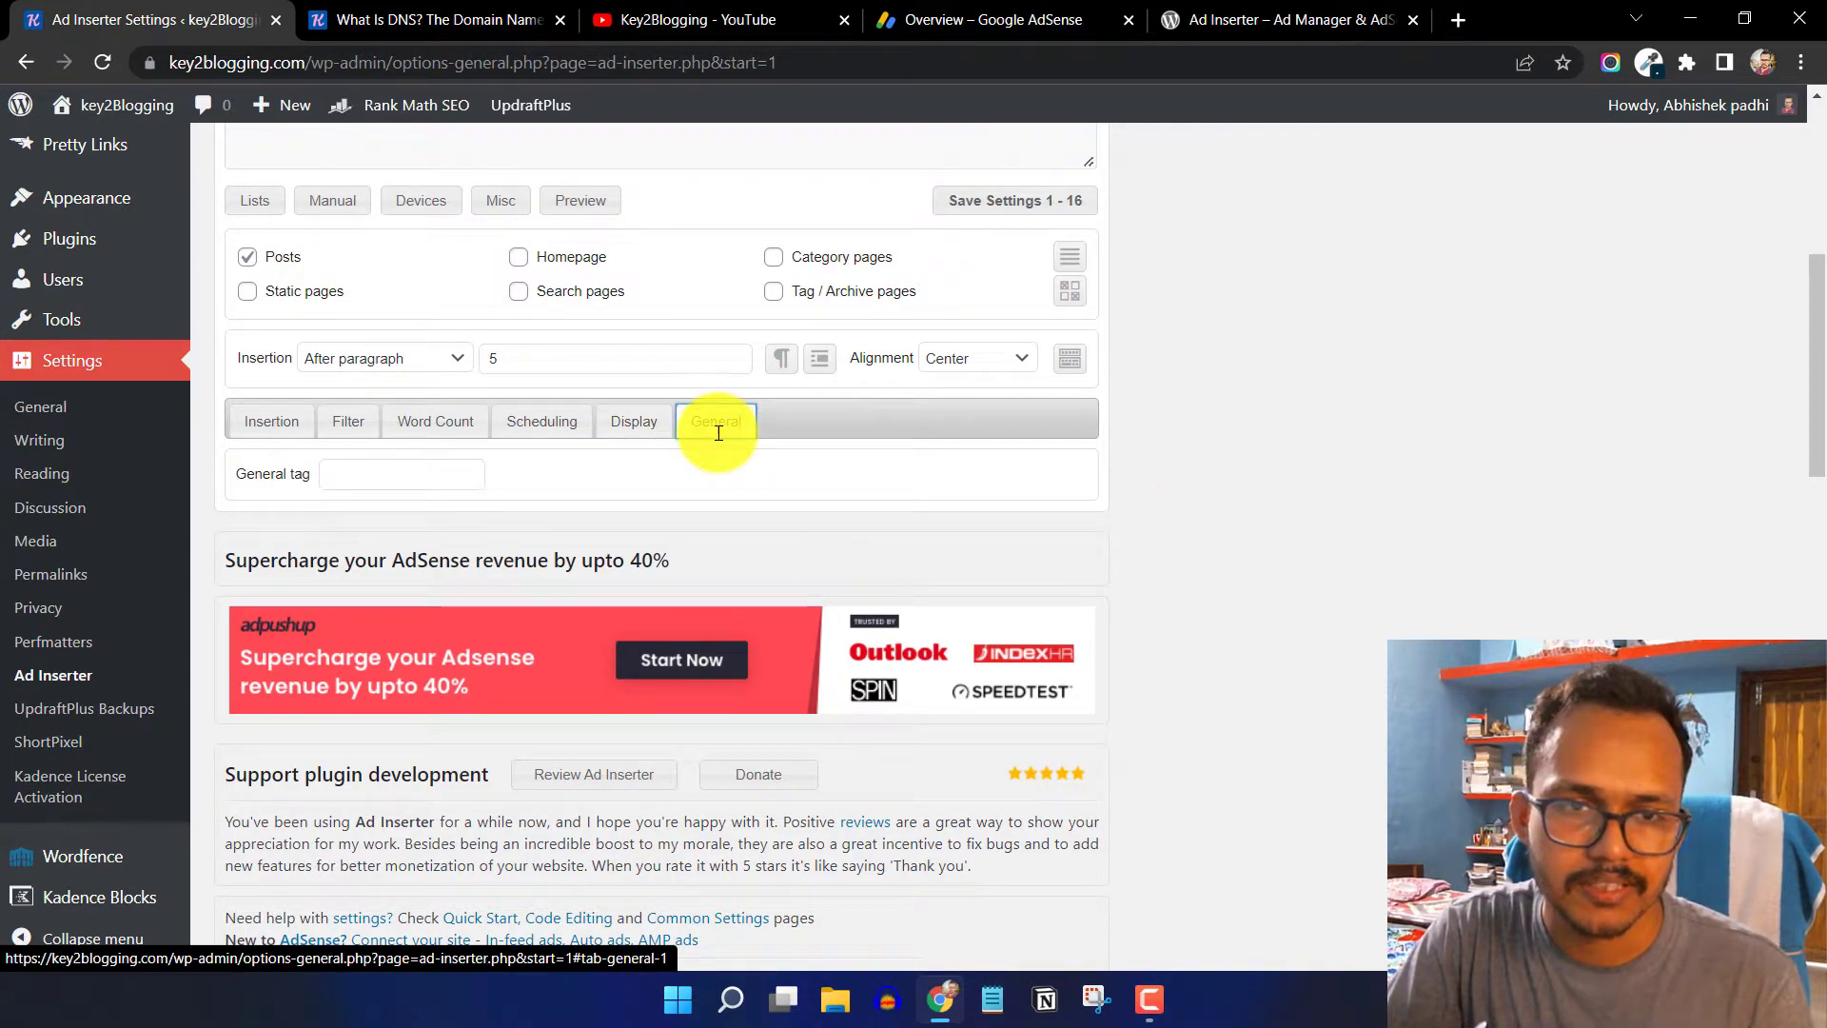
pyautogui.click(398, 473)
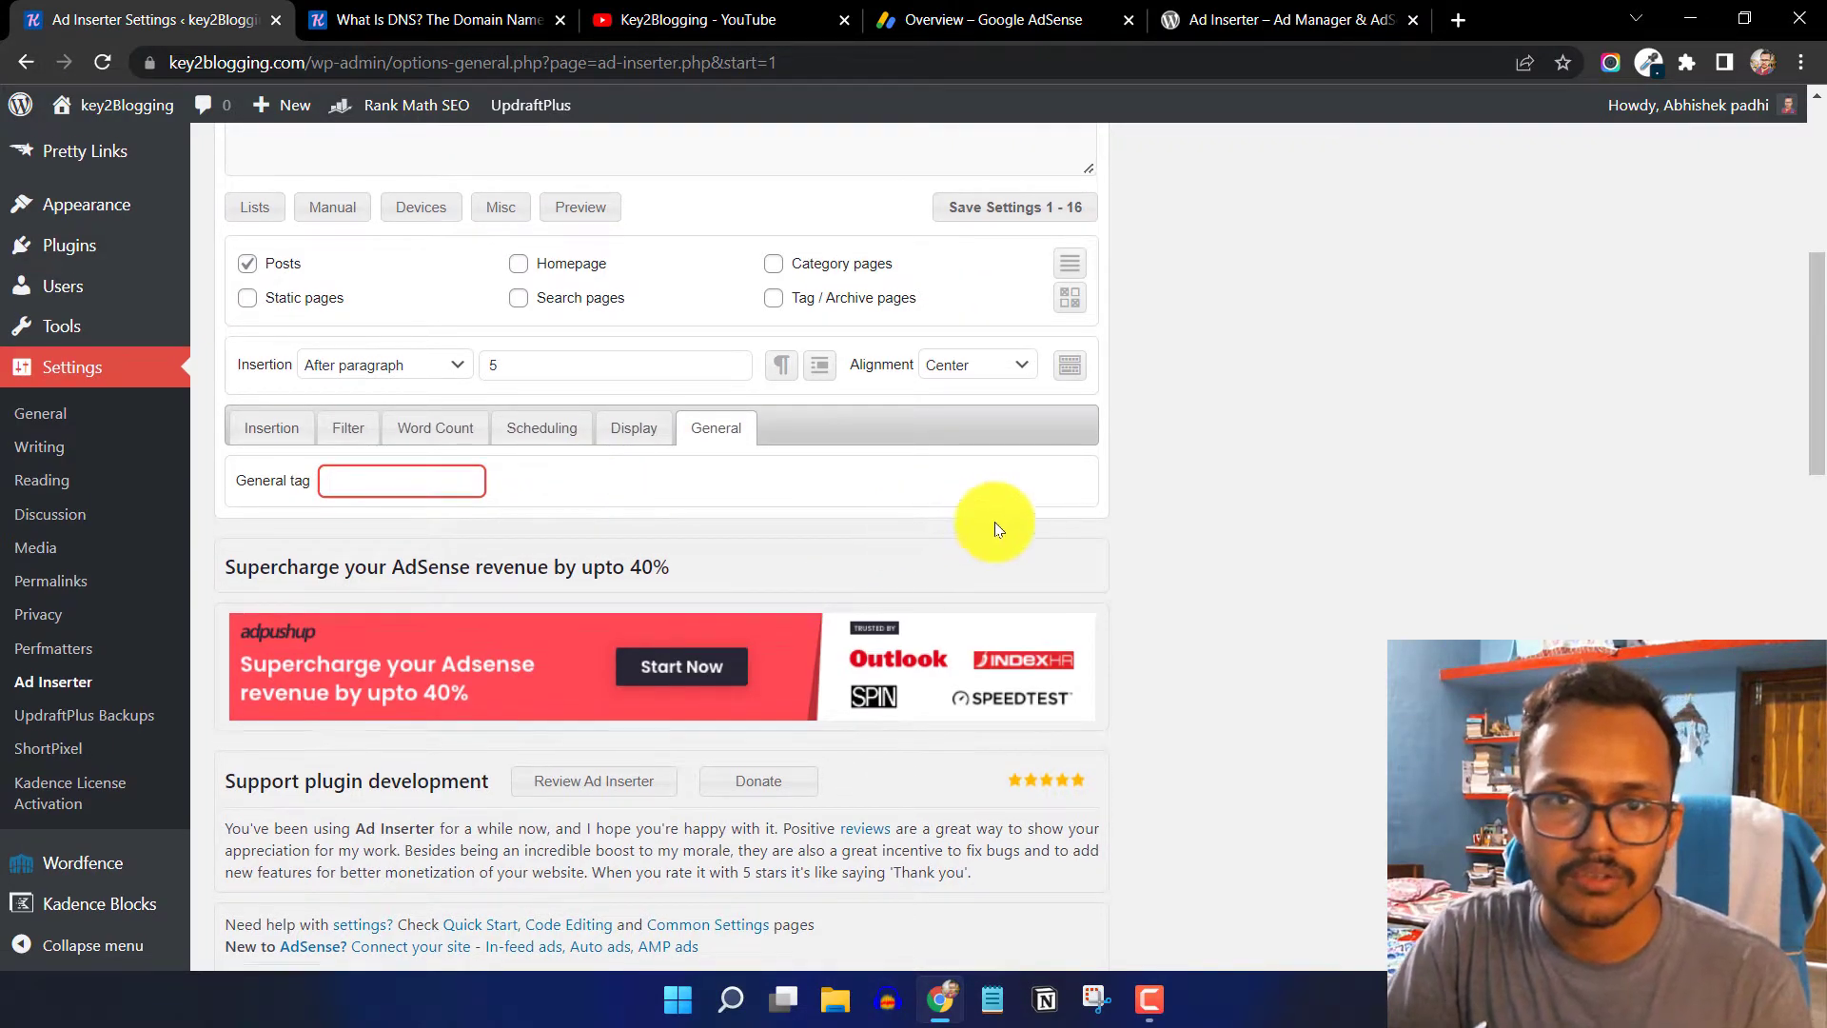
pyautogui.scroll(6, 1168, 571)
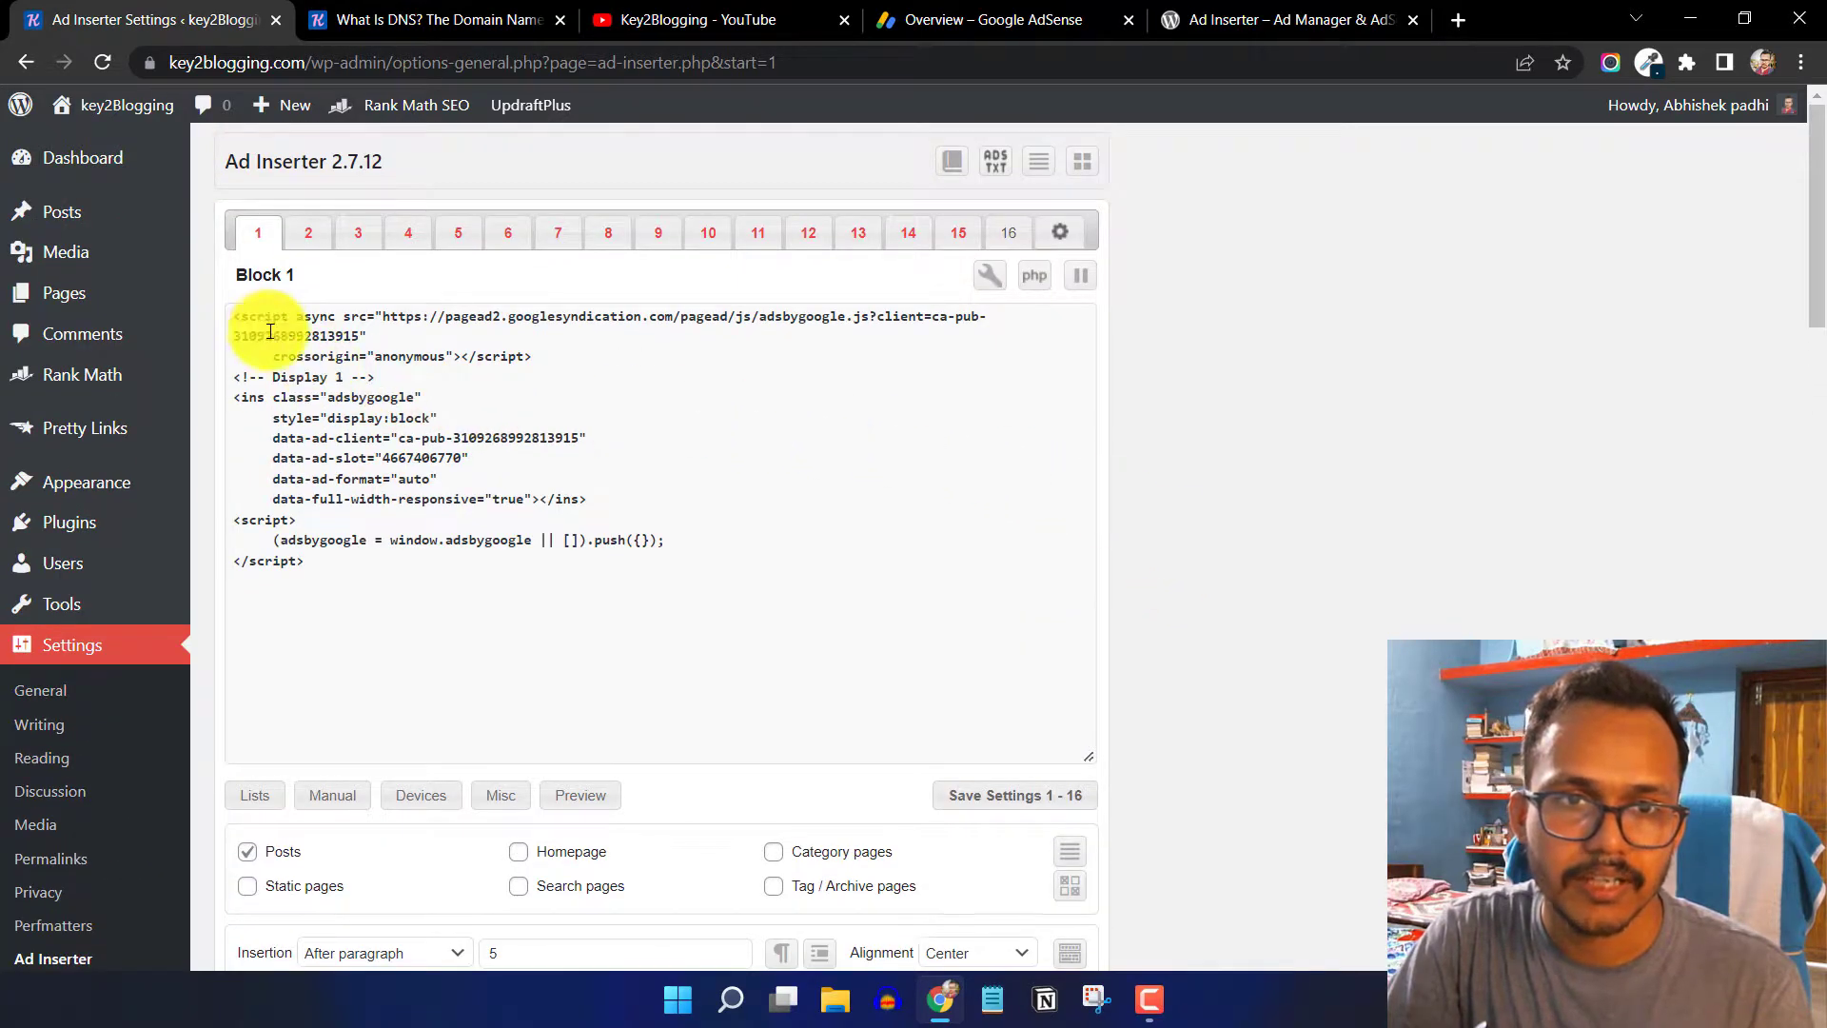
# - Rename Block 1 to 'after paragraph 5'
pyautogui.click(266, 277)
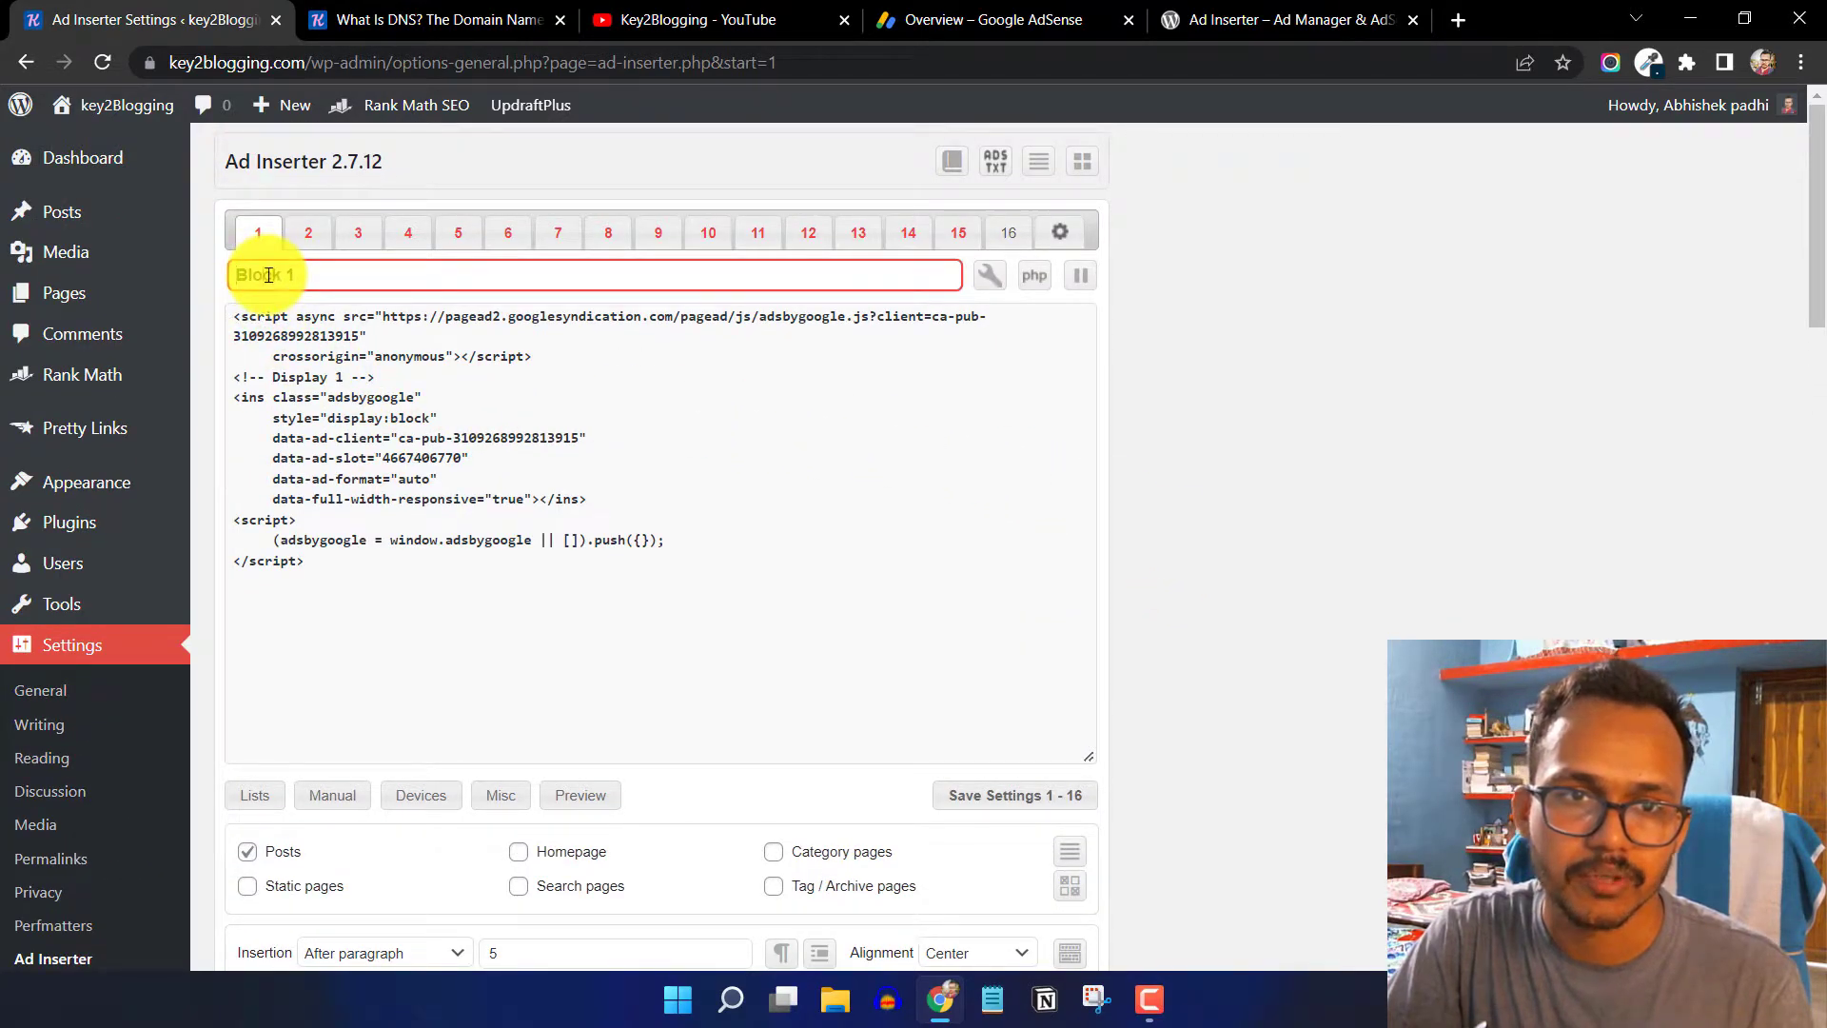
pyautogui.tripleClick(268, 275)
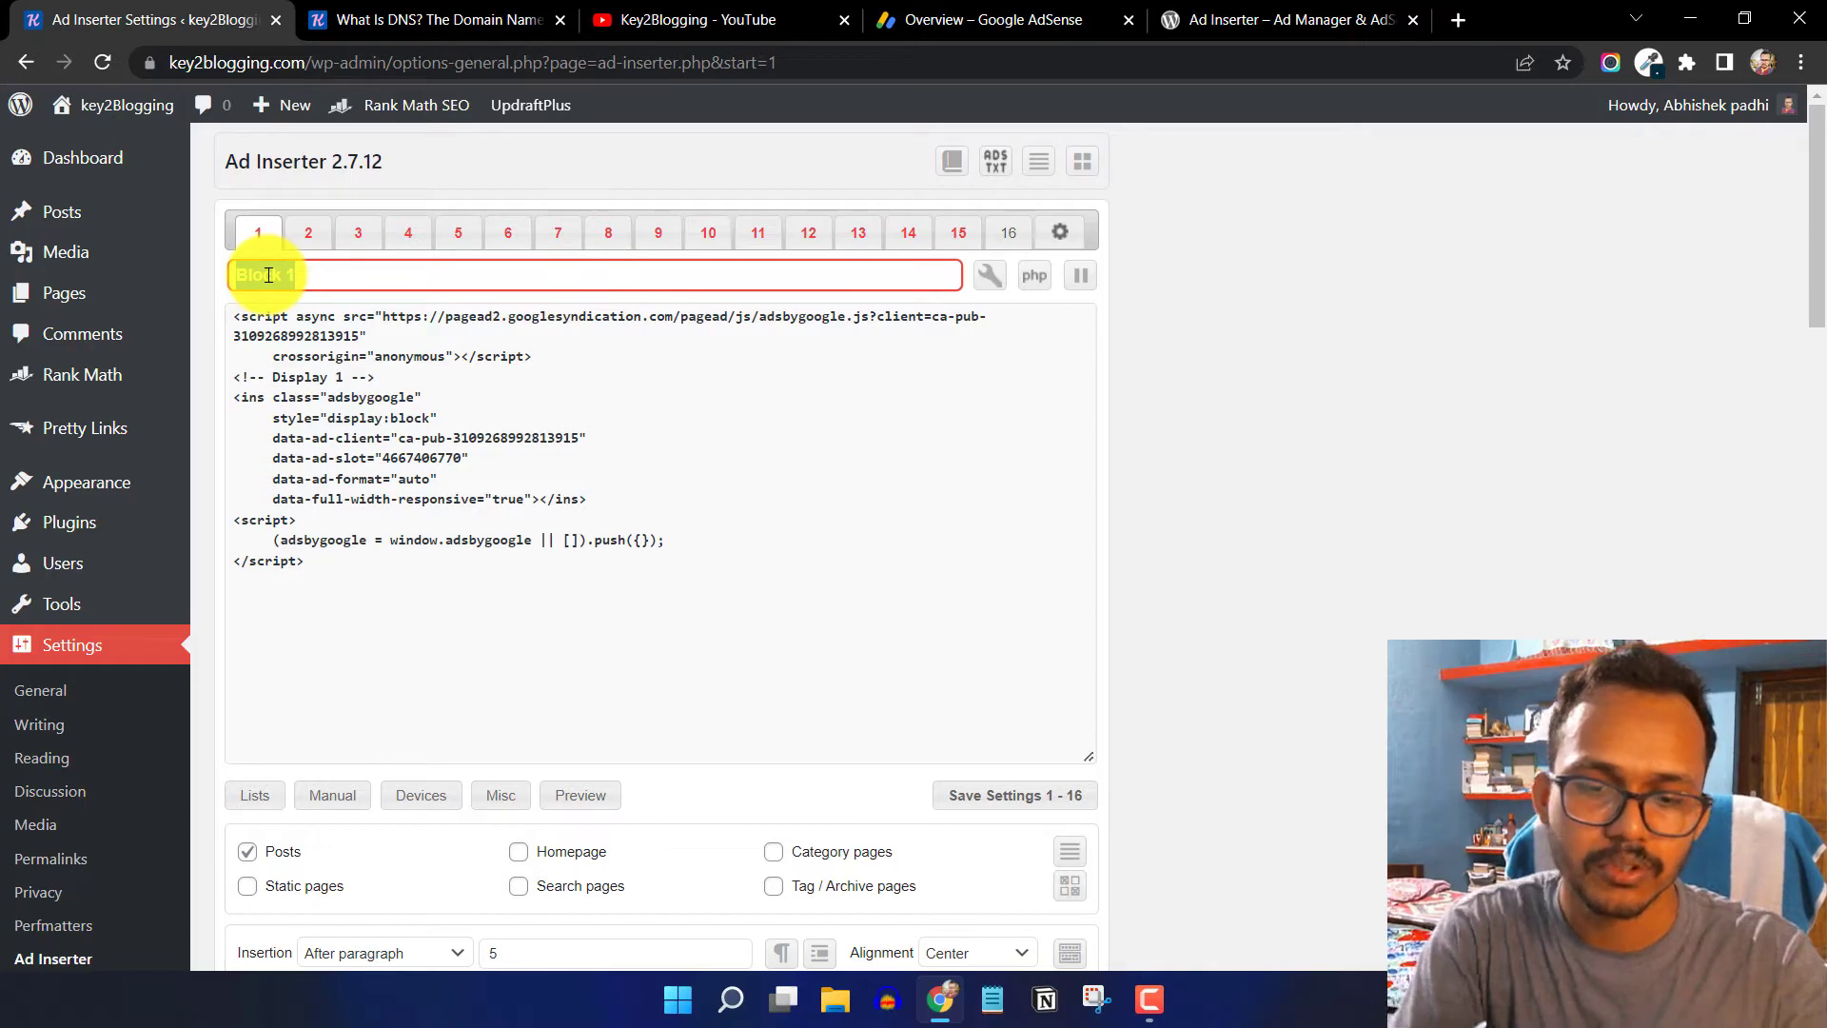
pyautogui.write('afte')
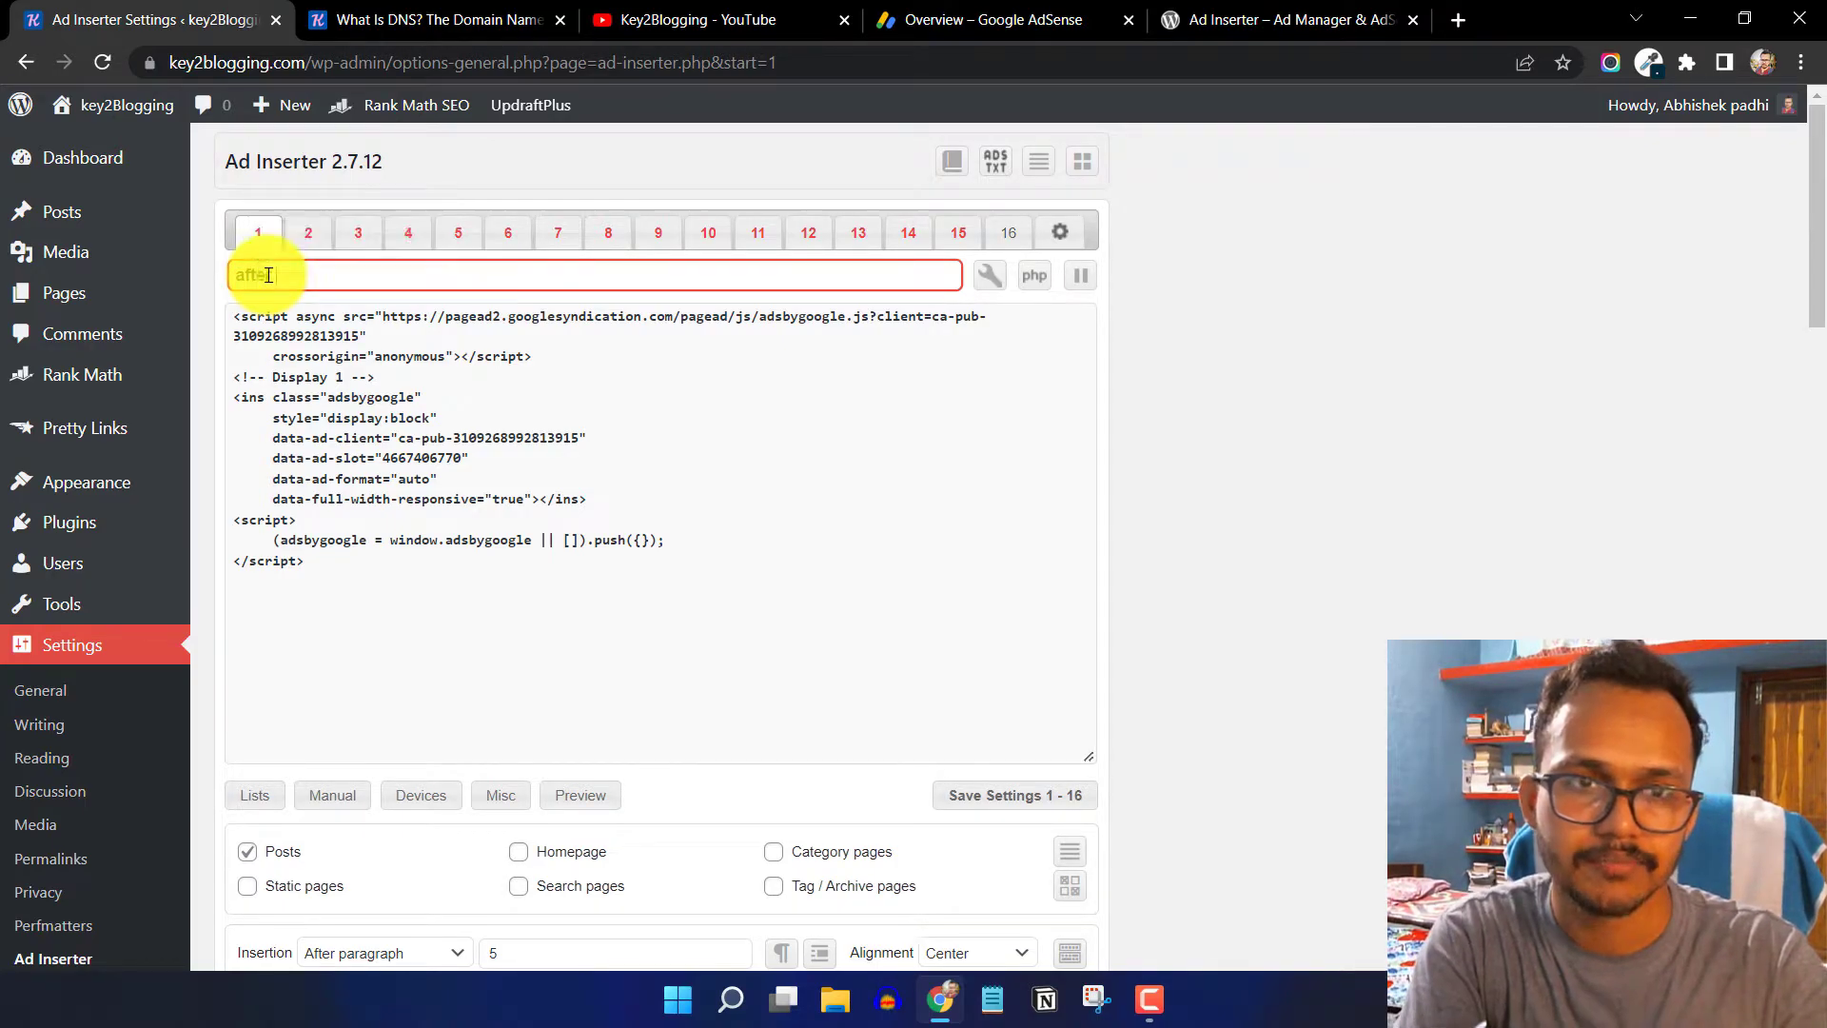
pyautogui.write('r parag')
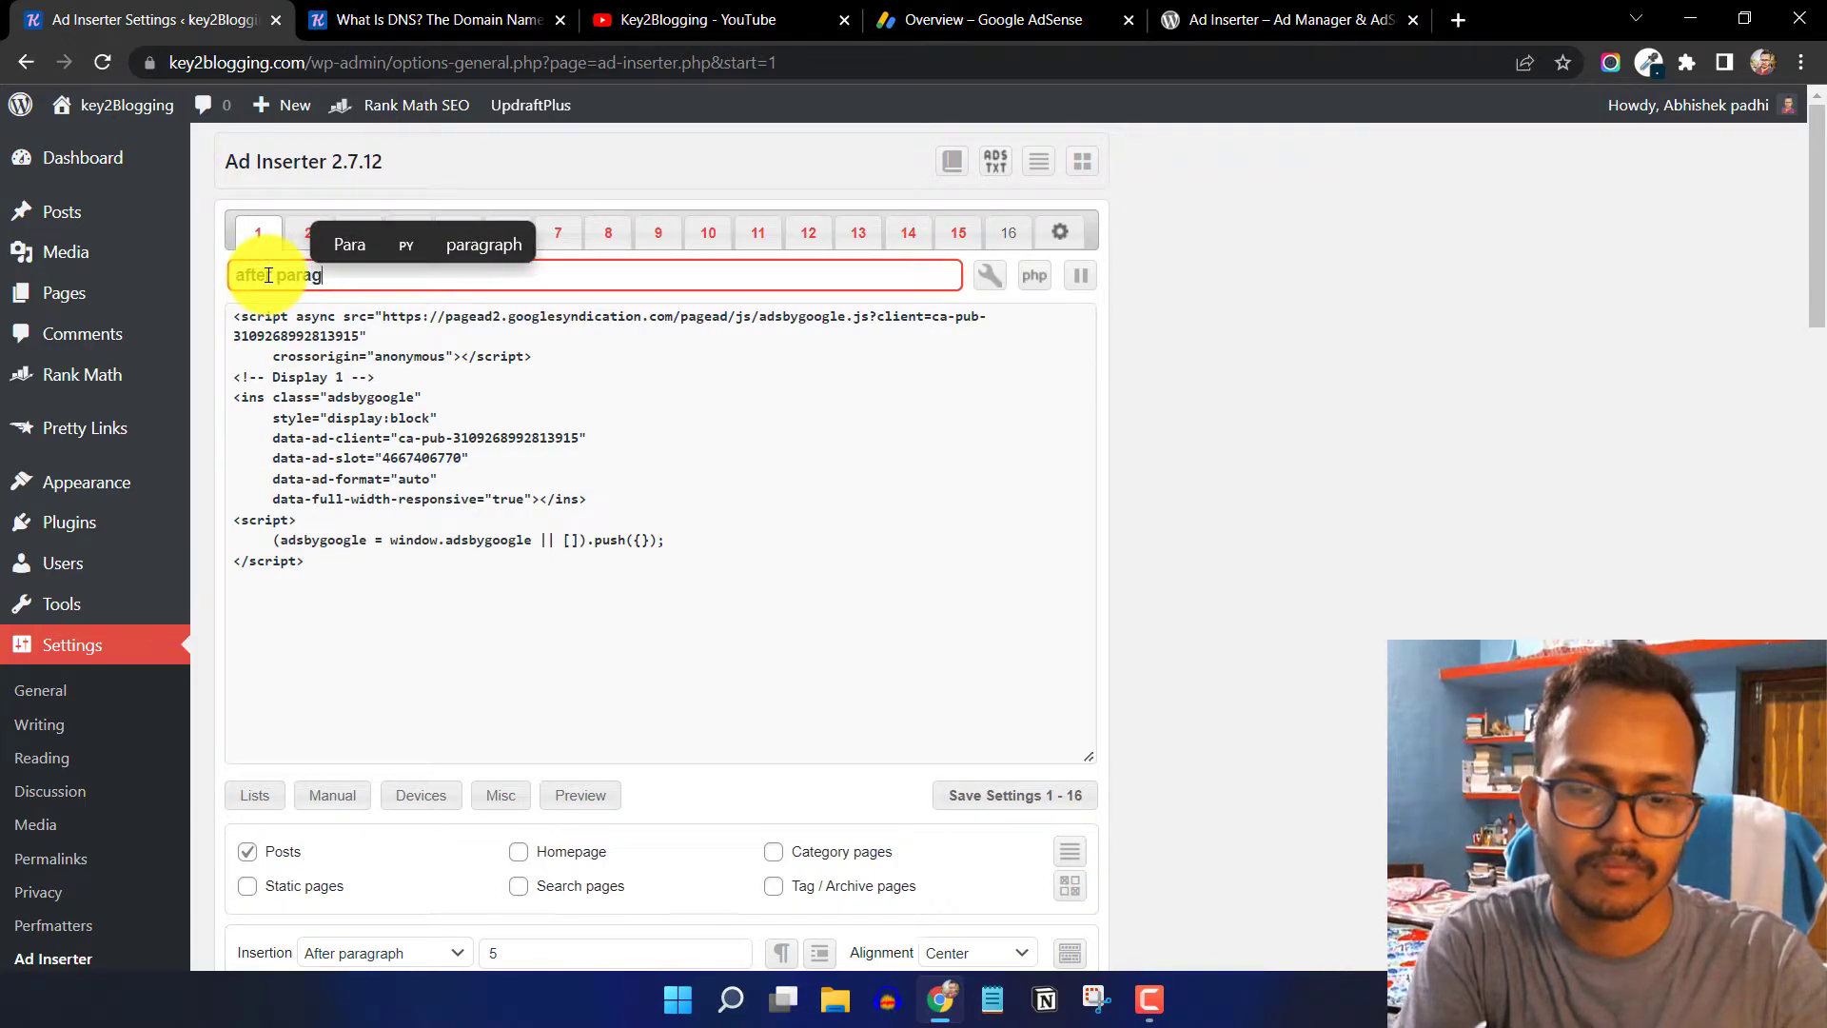
pyautogui.write('raph 5')
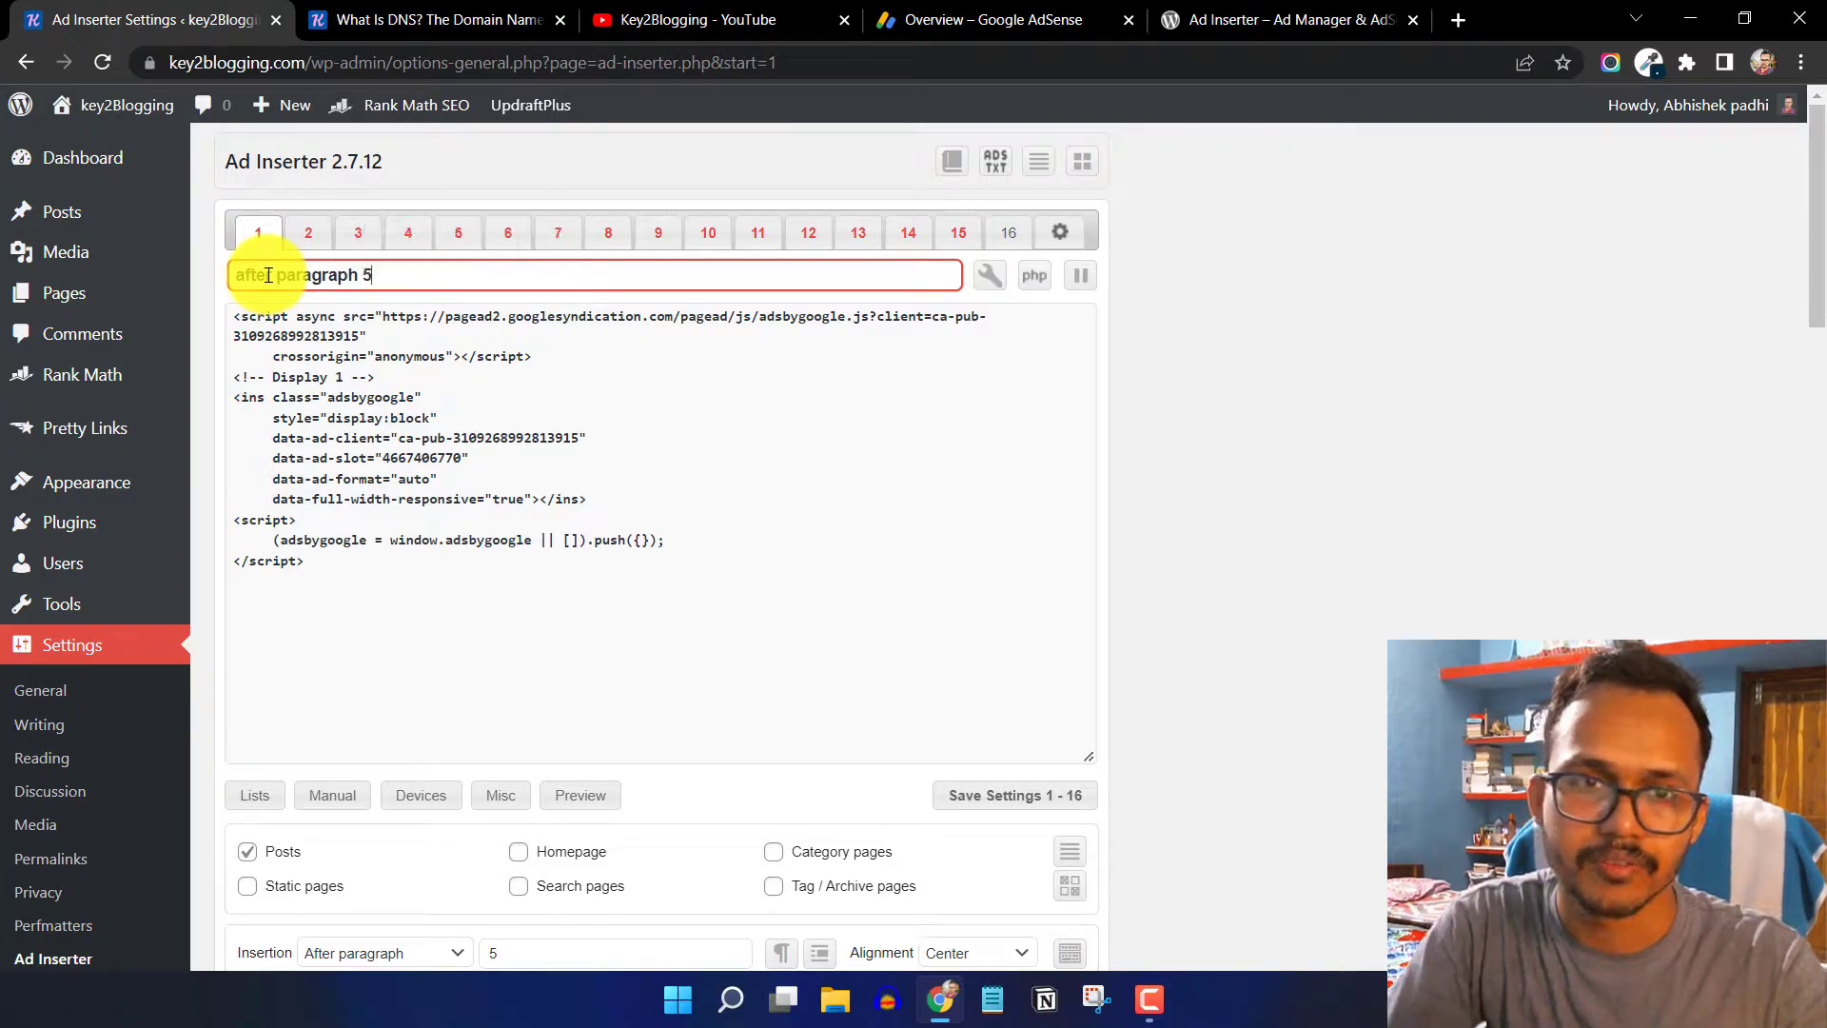
pyautogui.click(1190, 397)
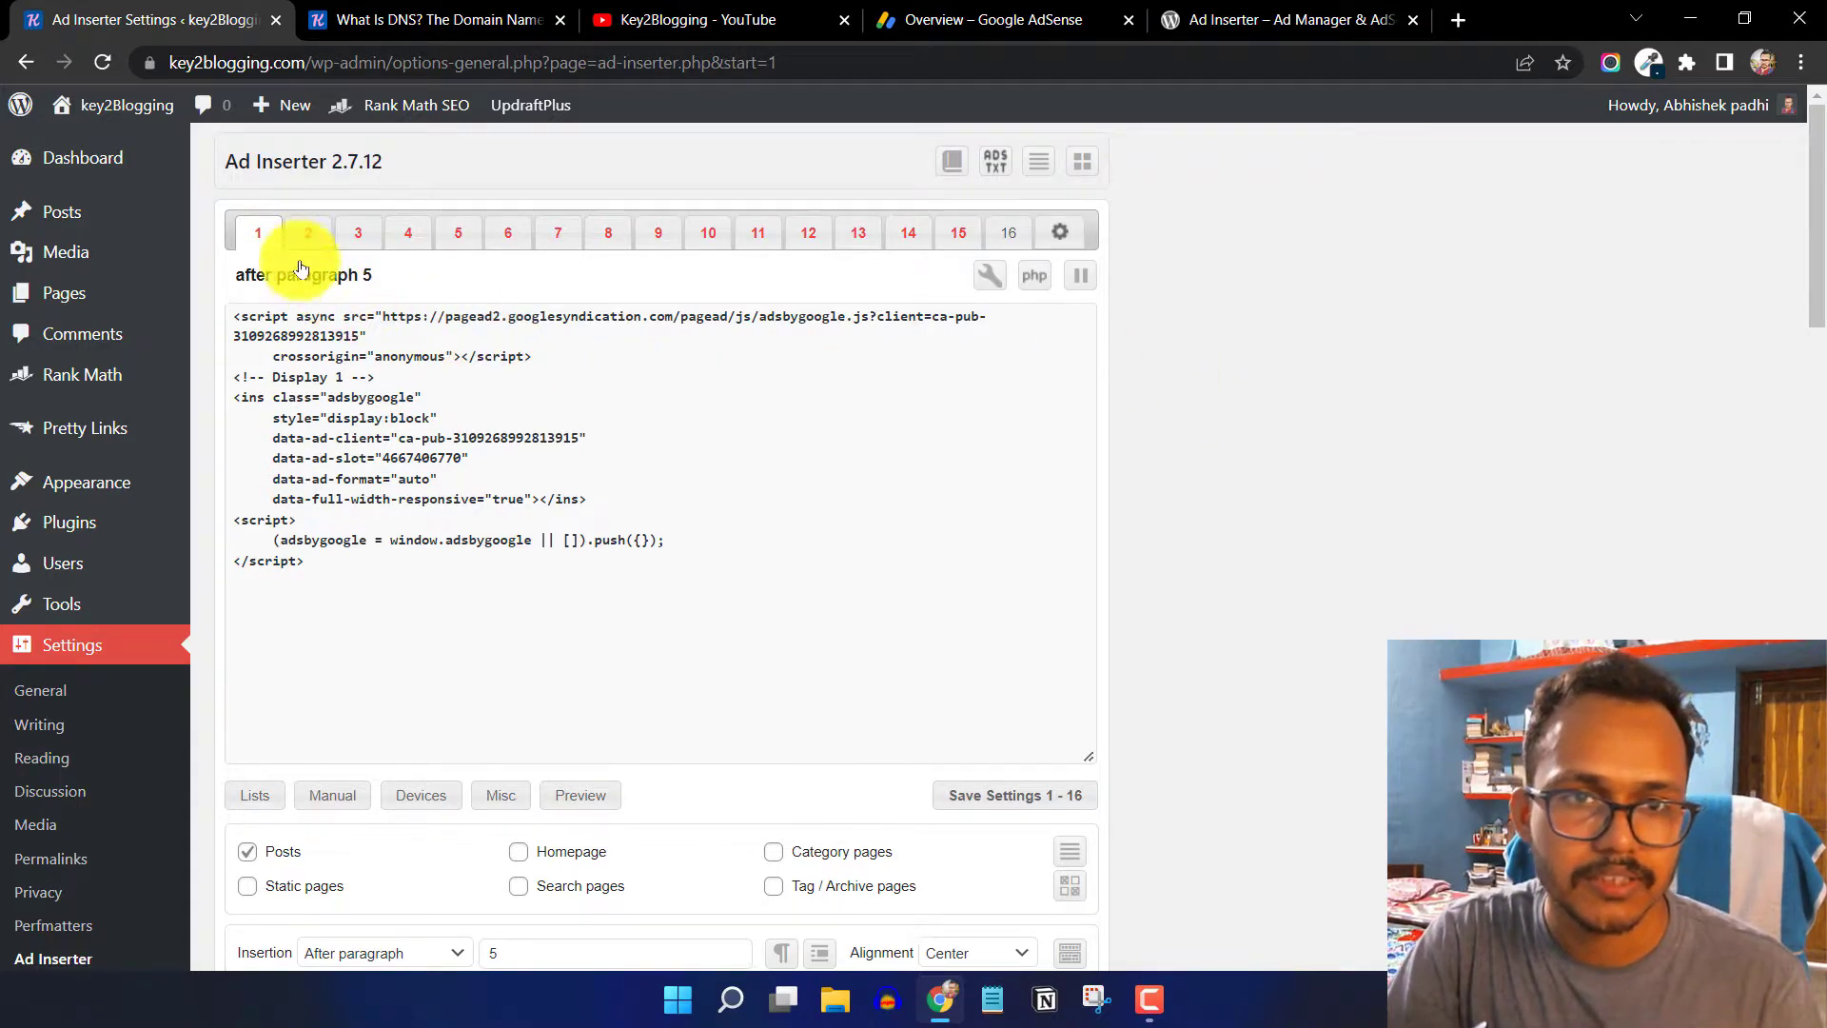
# - Switch to Block 2 and check its AdSense code, after paragraph 10, centered on posts
pyautogui.click(303, 232)
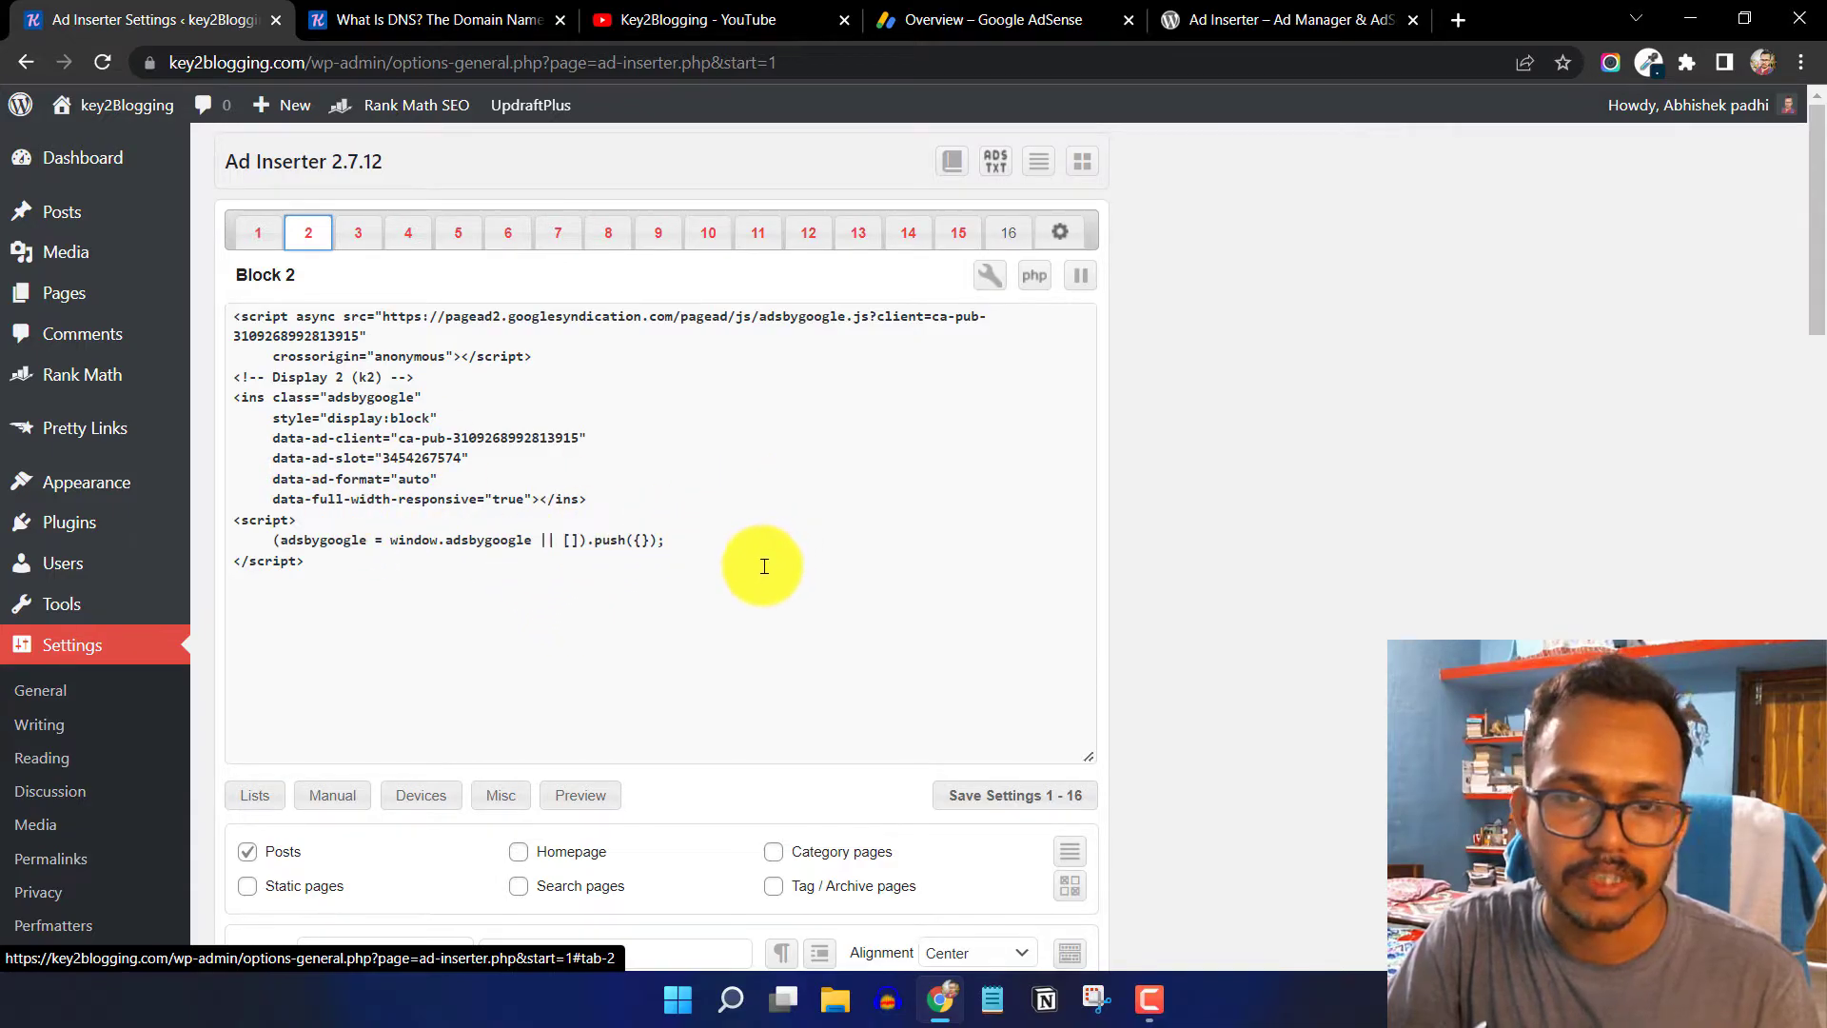
pyautogui.scroll(-3, 764, 566)
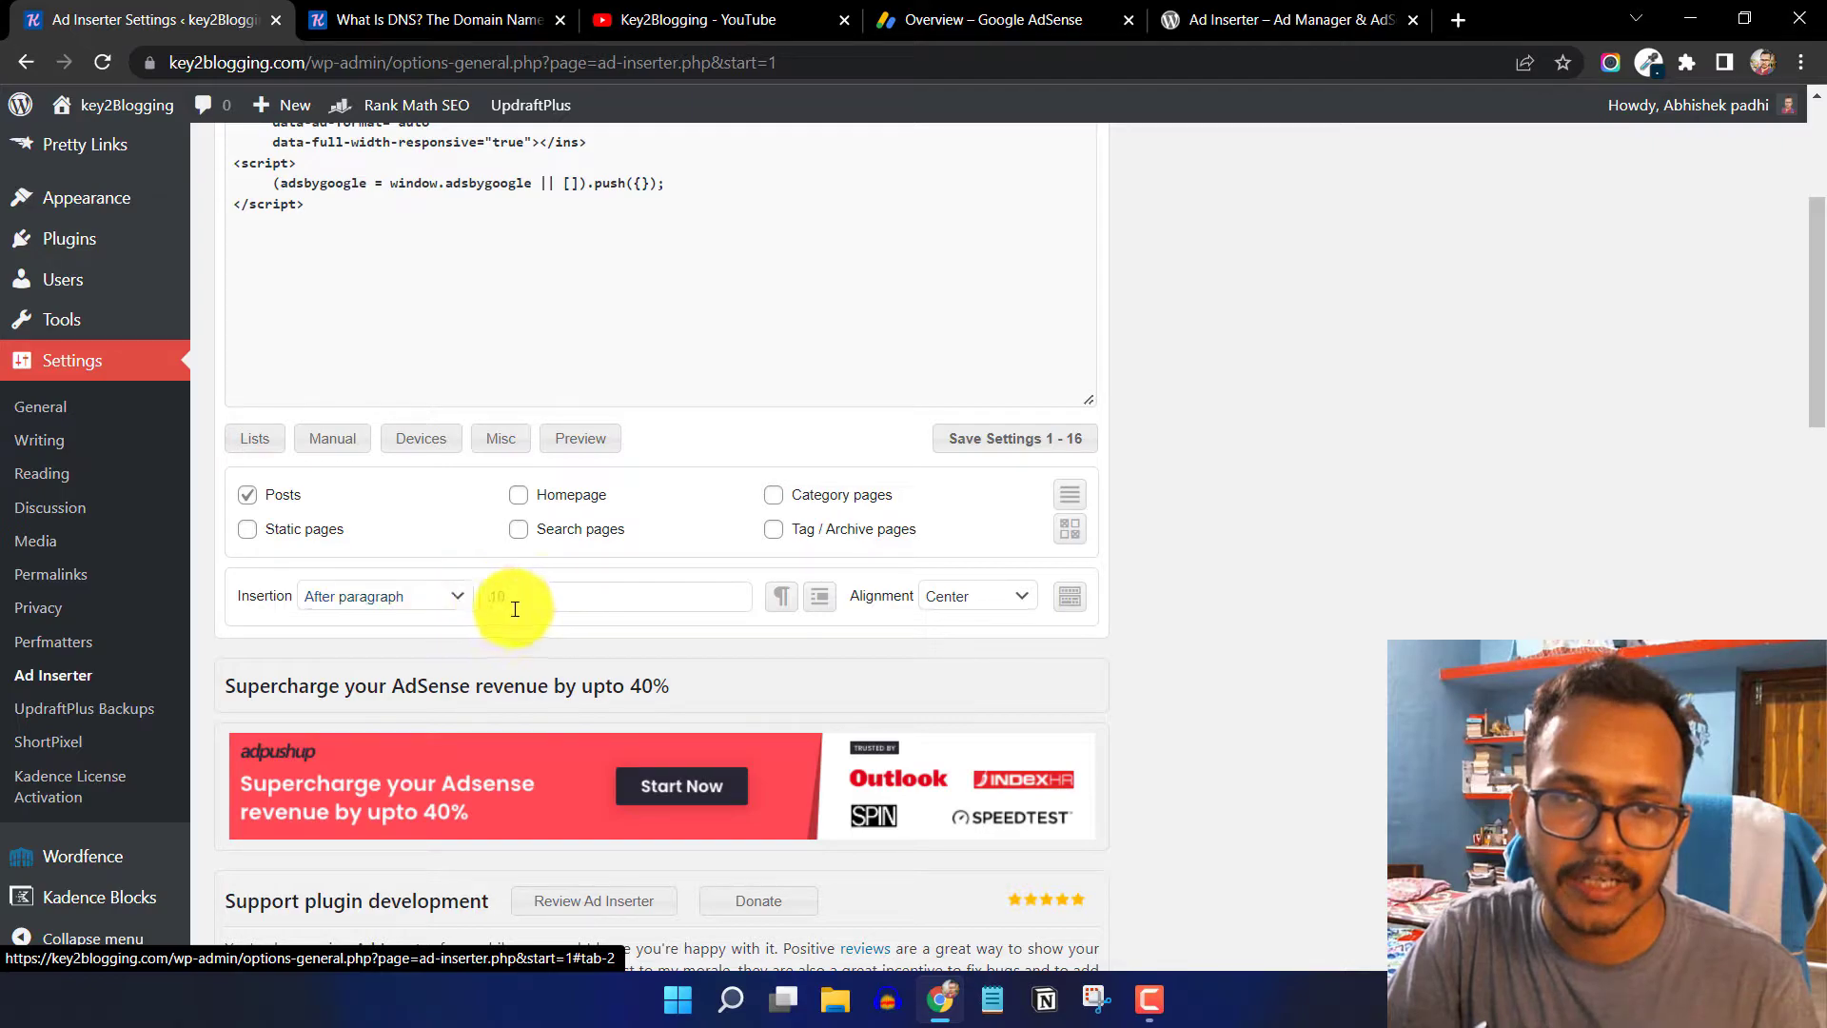
pyautogui.moveTo(569, 603)
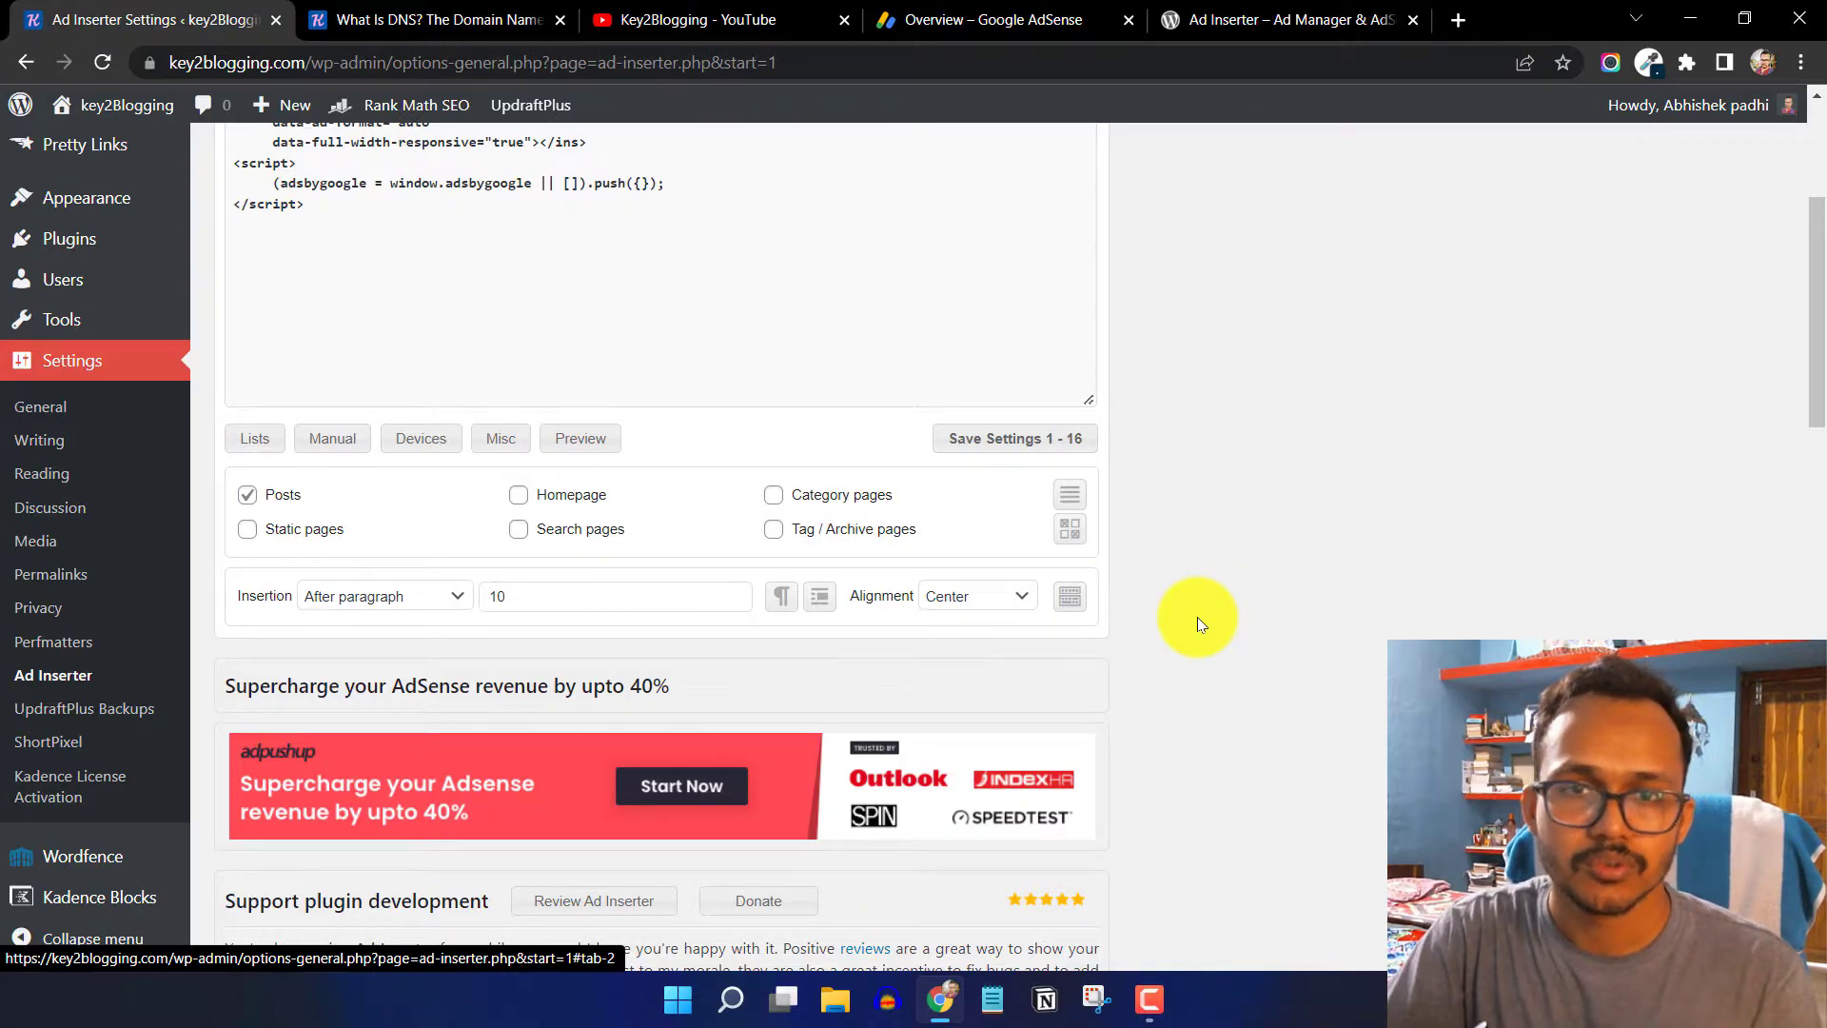
pyautogui.scroll(4, 669, 544)
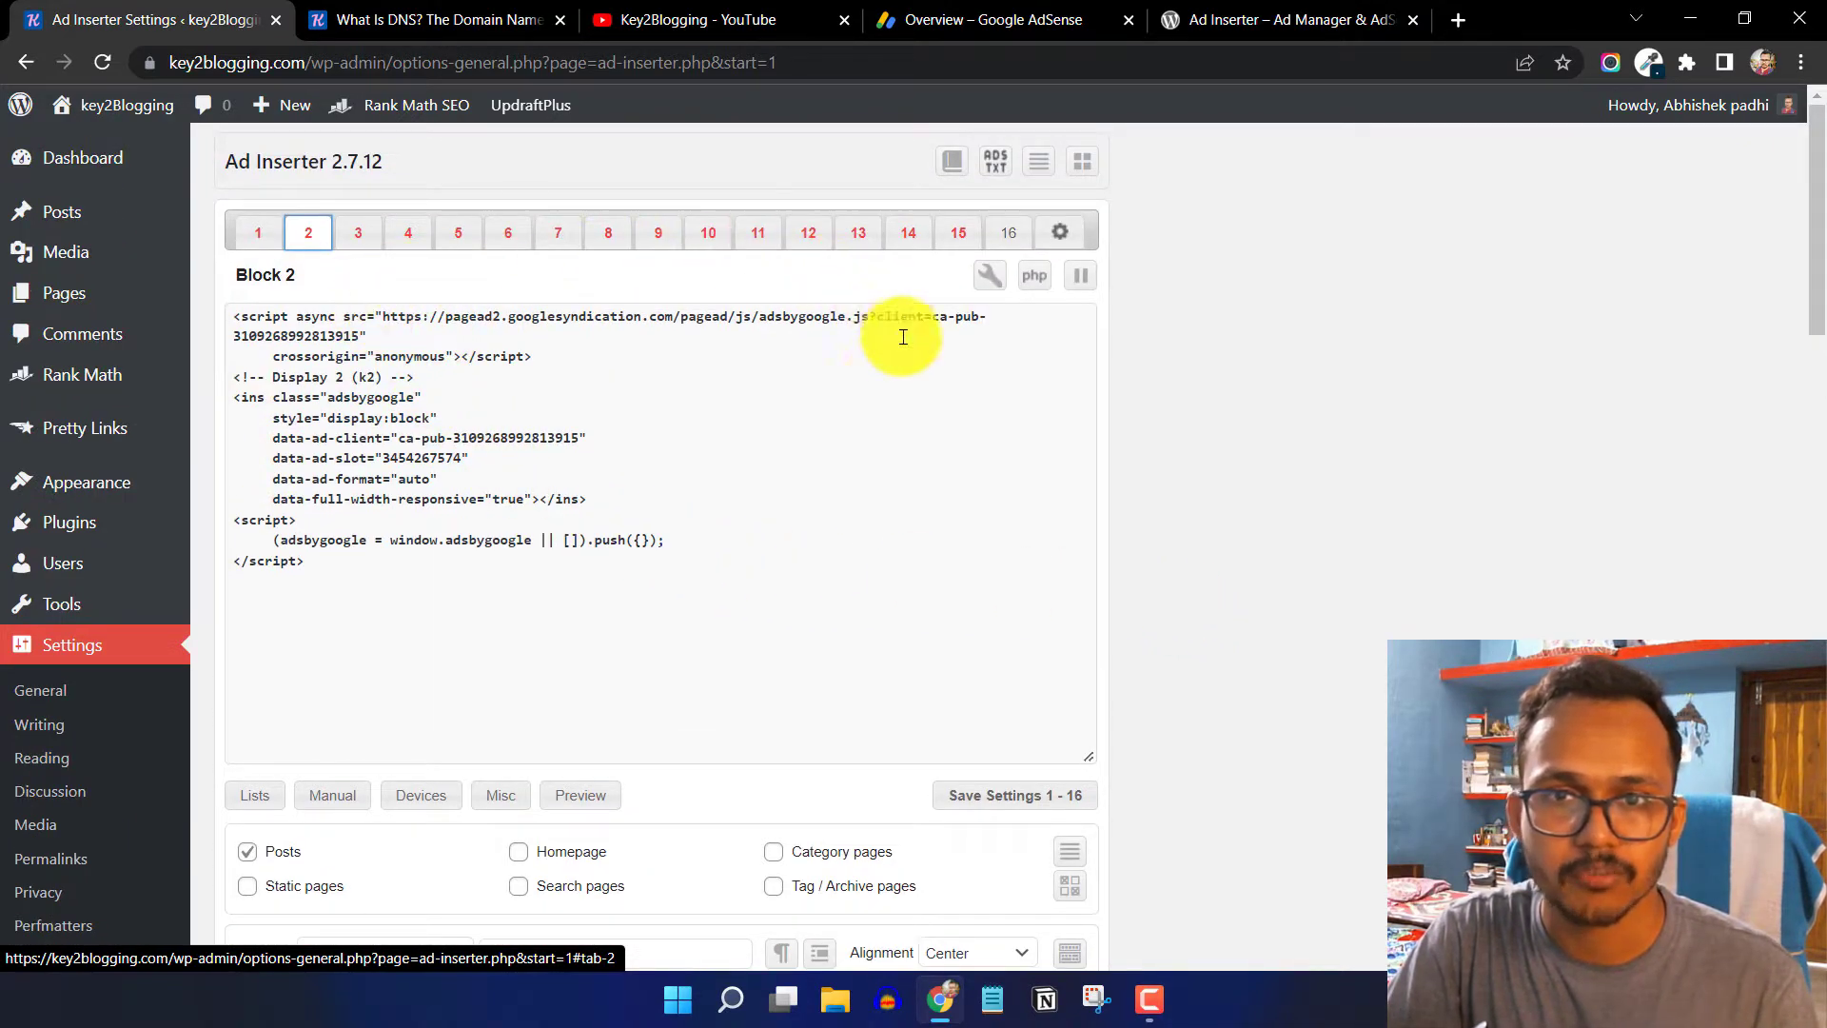
# - Open Ad Inserter's global settings and review the General options
pyautogui.click(1050, 237)
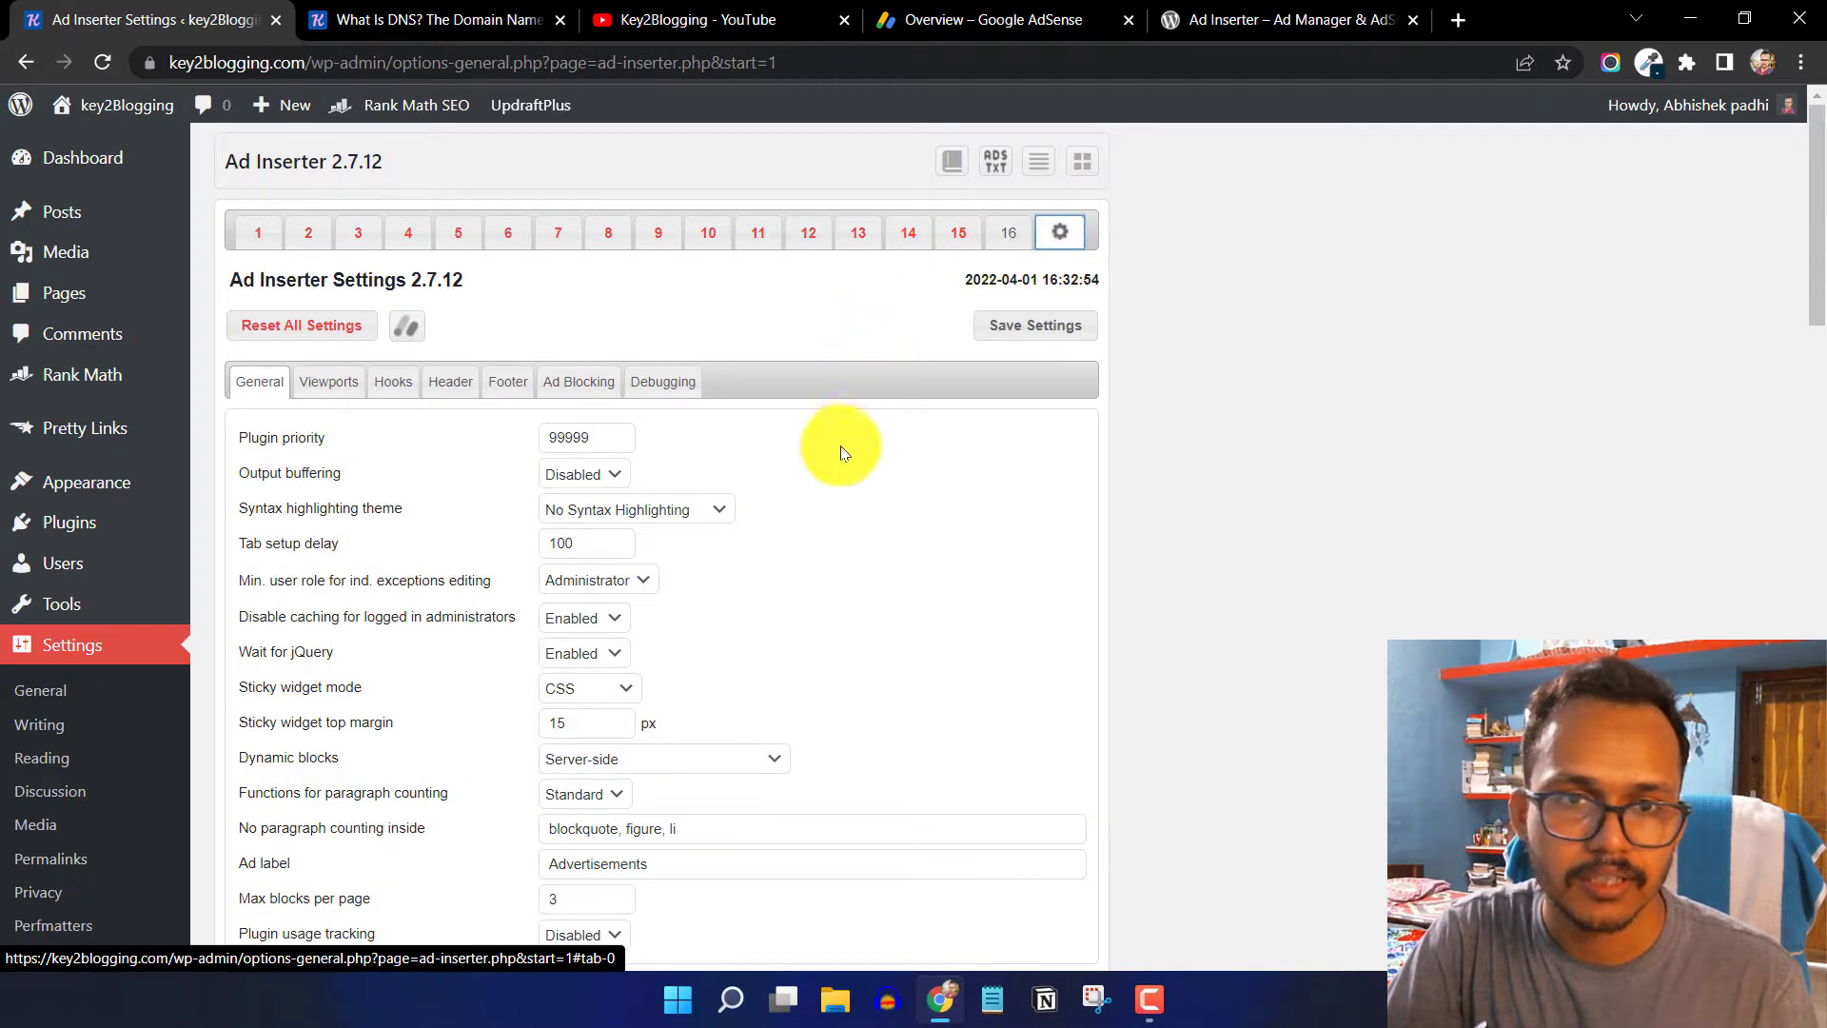
pyautogui.scroll(-1, 841, 447)
pyautogui.scroll(-4, 923, 481)
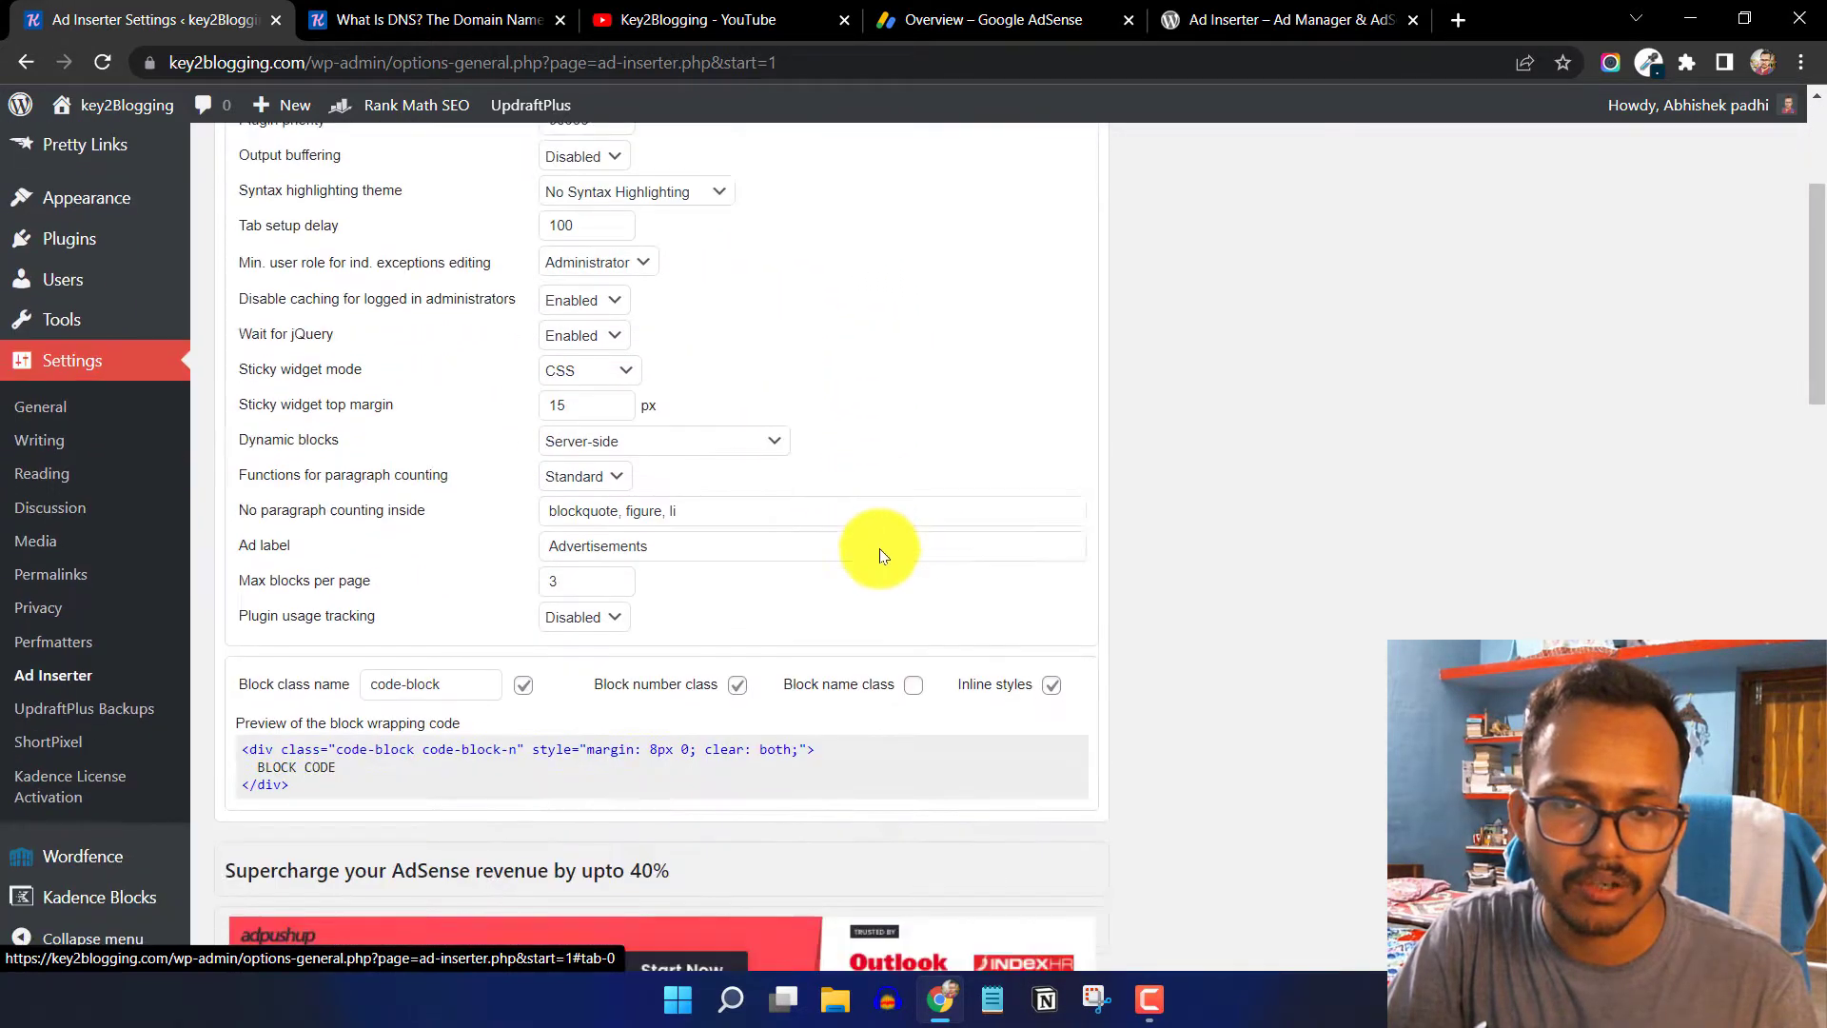
pyautogui.scroll(4, 990, 580)
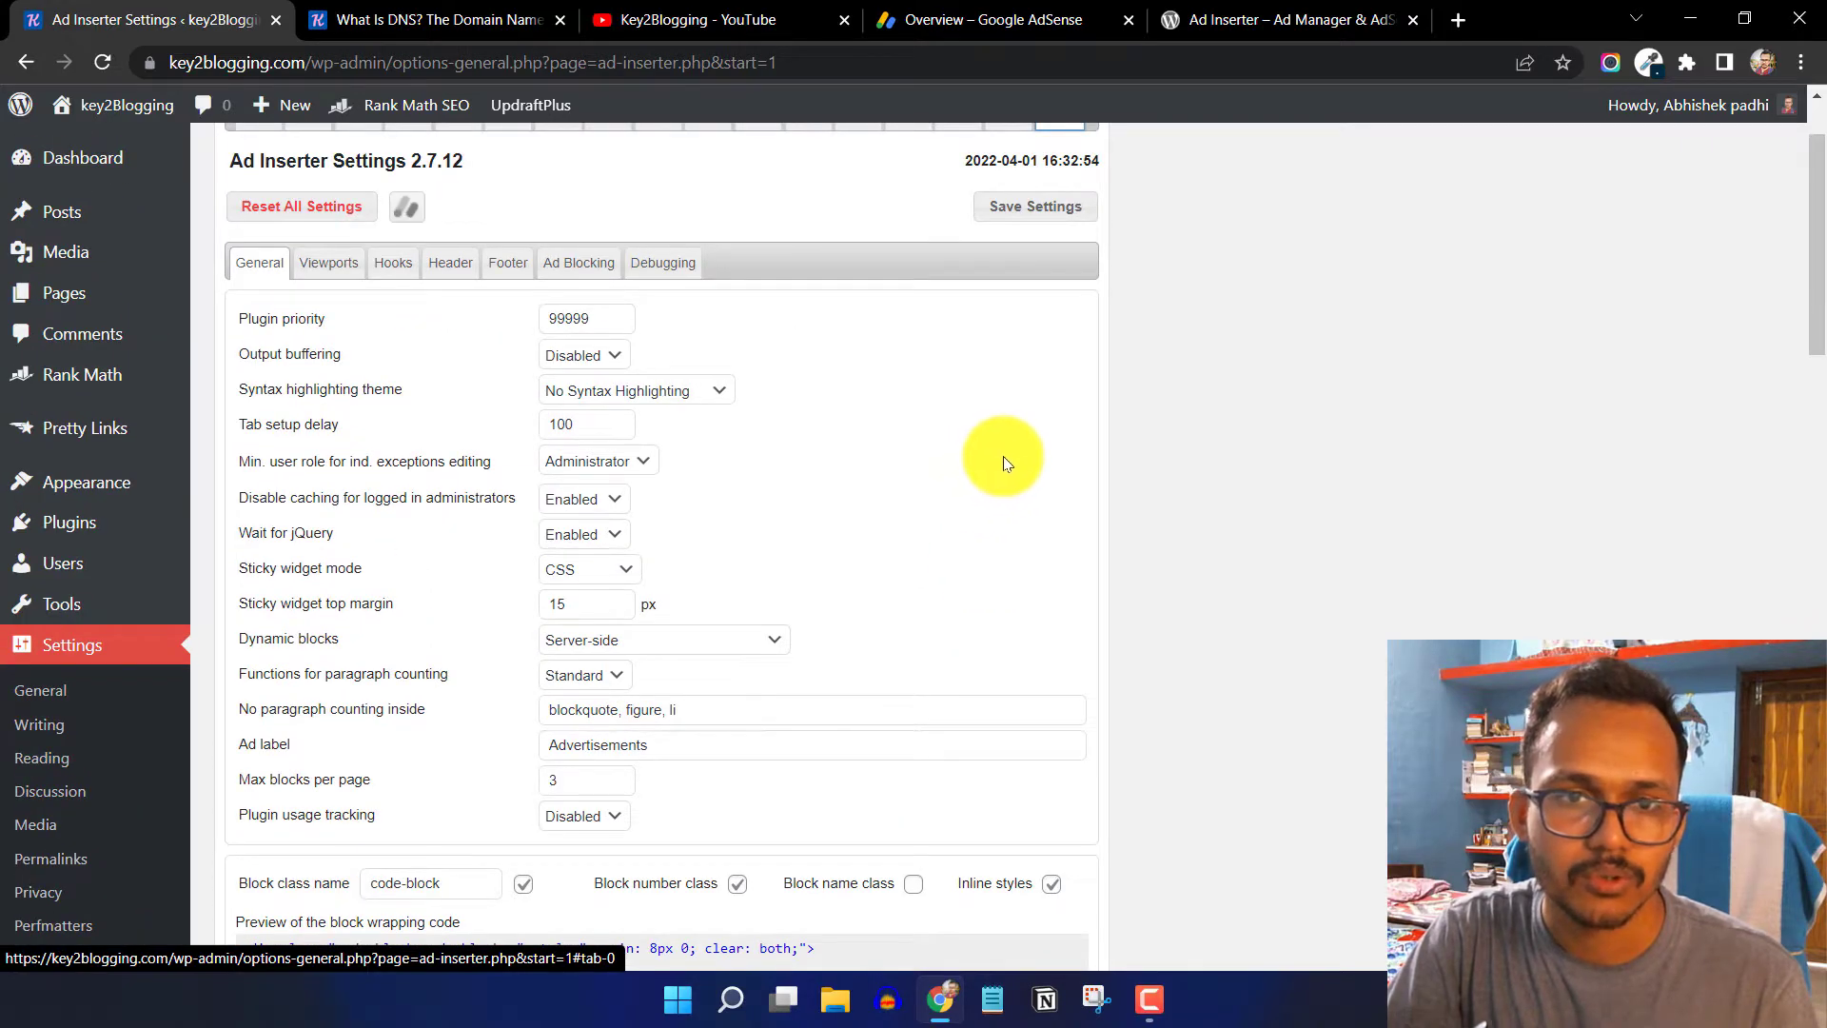
pyautogui.scroll(-1, 803, 430)
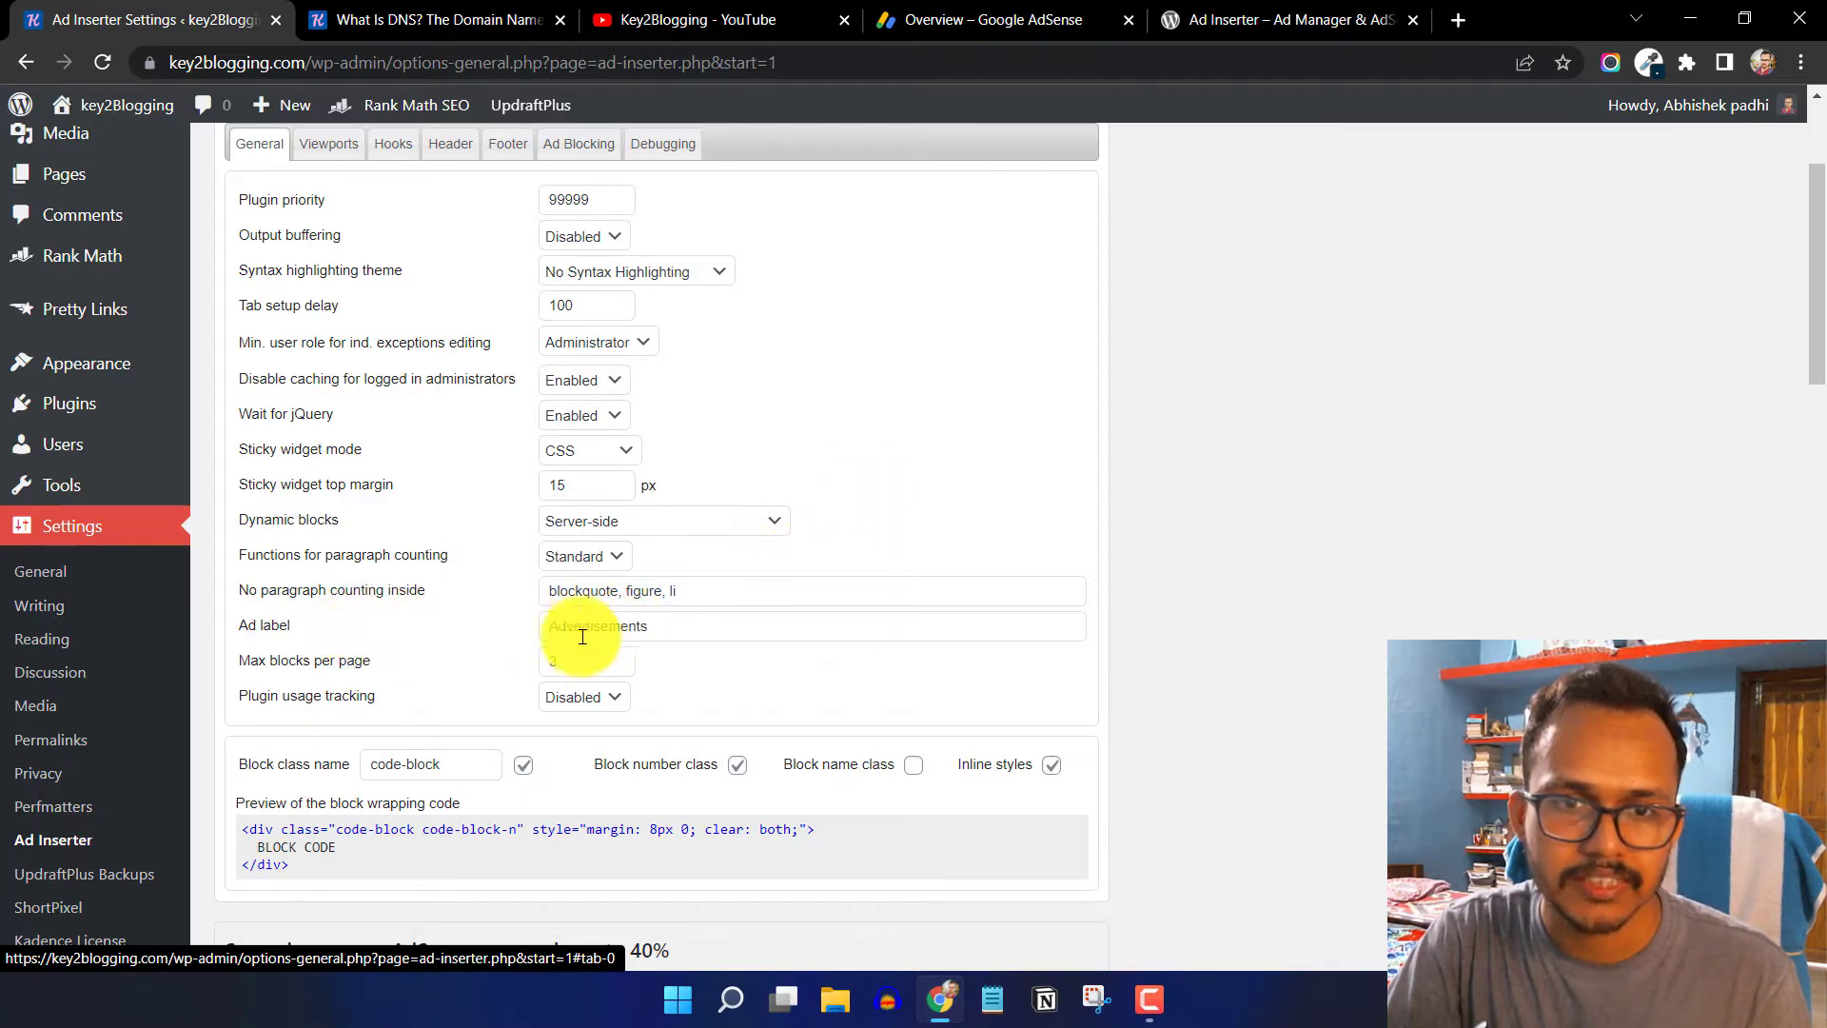
# - Check the 'Advertisements' ad label, then view viewports Desktop 980 px, Tablet 768 px, Phone 0 px
pyautogui.click(686, 632)
pyautogui.doubleClick(694, 631)
pyautogui.click(714, 630)
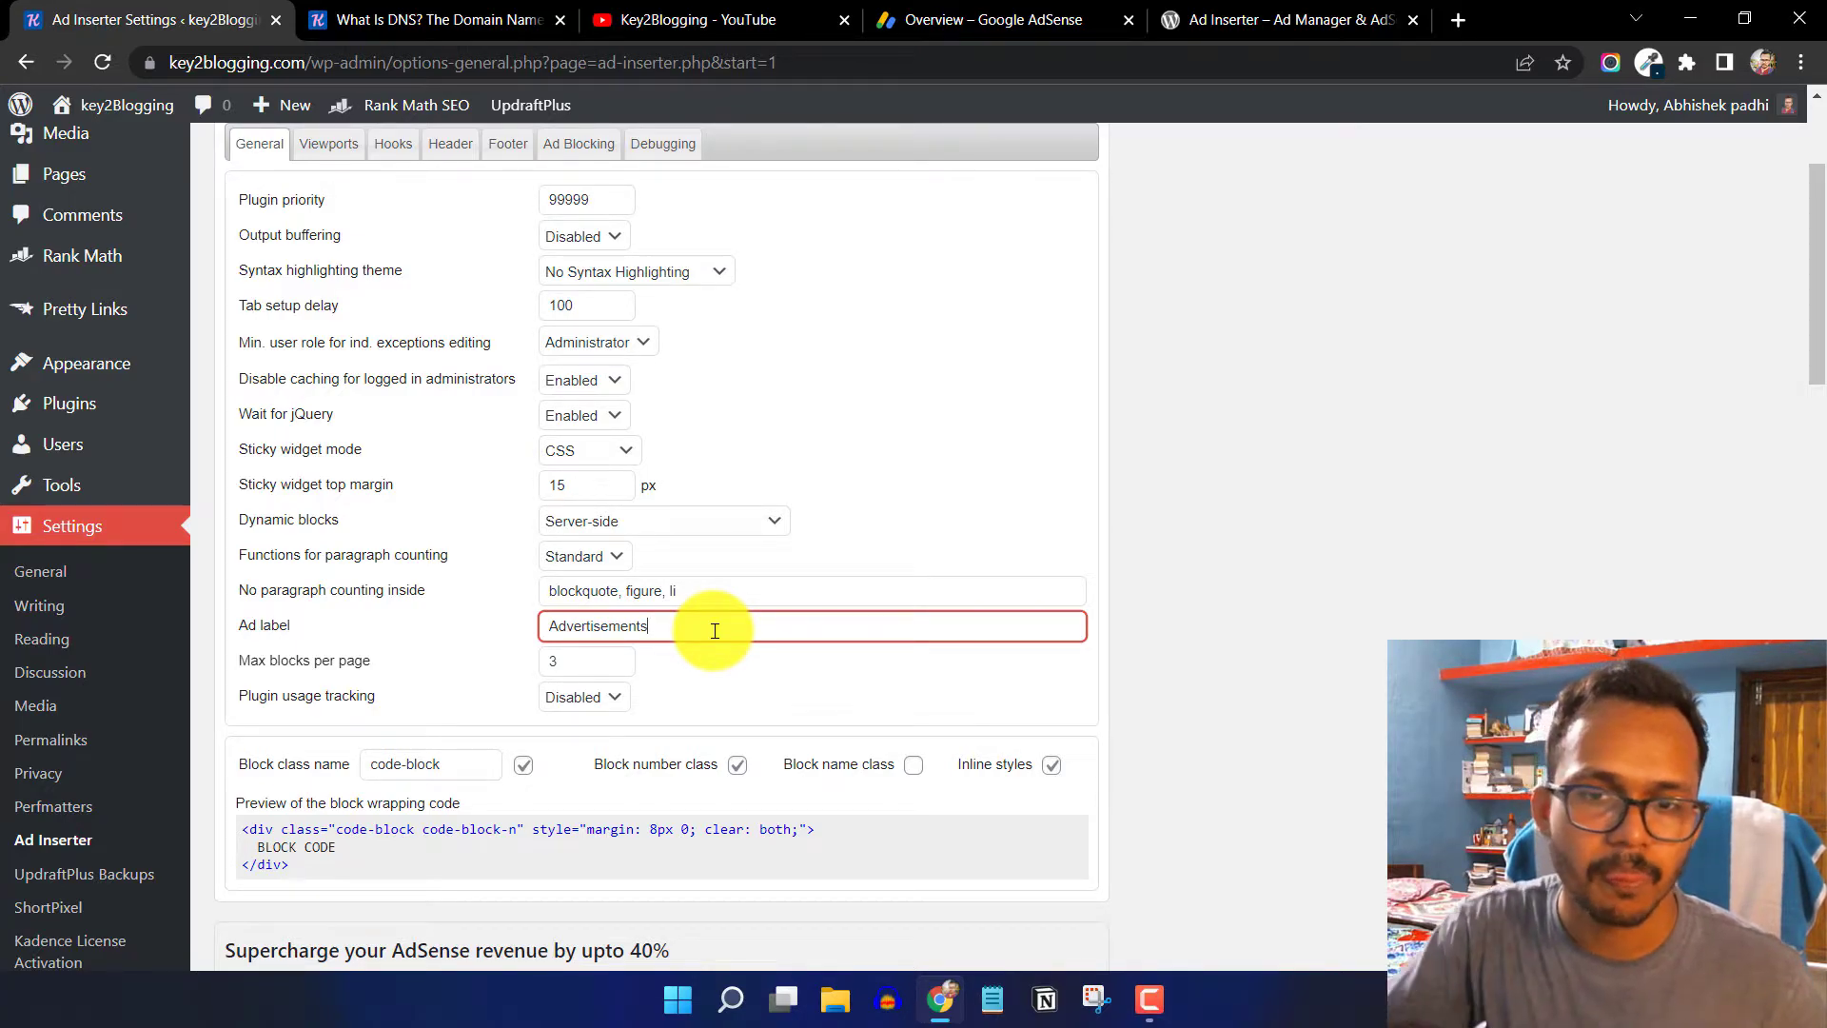
pyautogui.scroll(3, 864, 517)
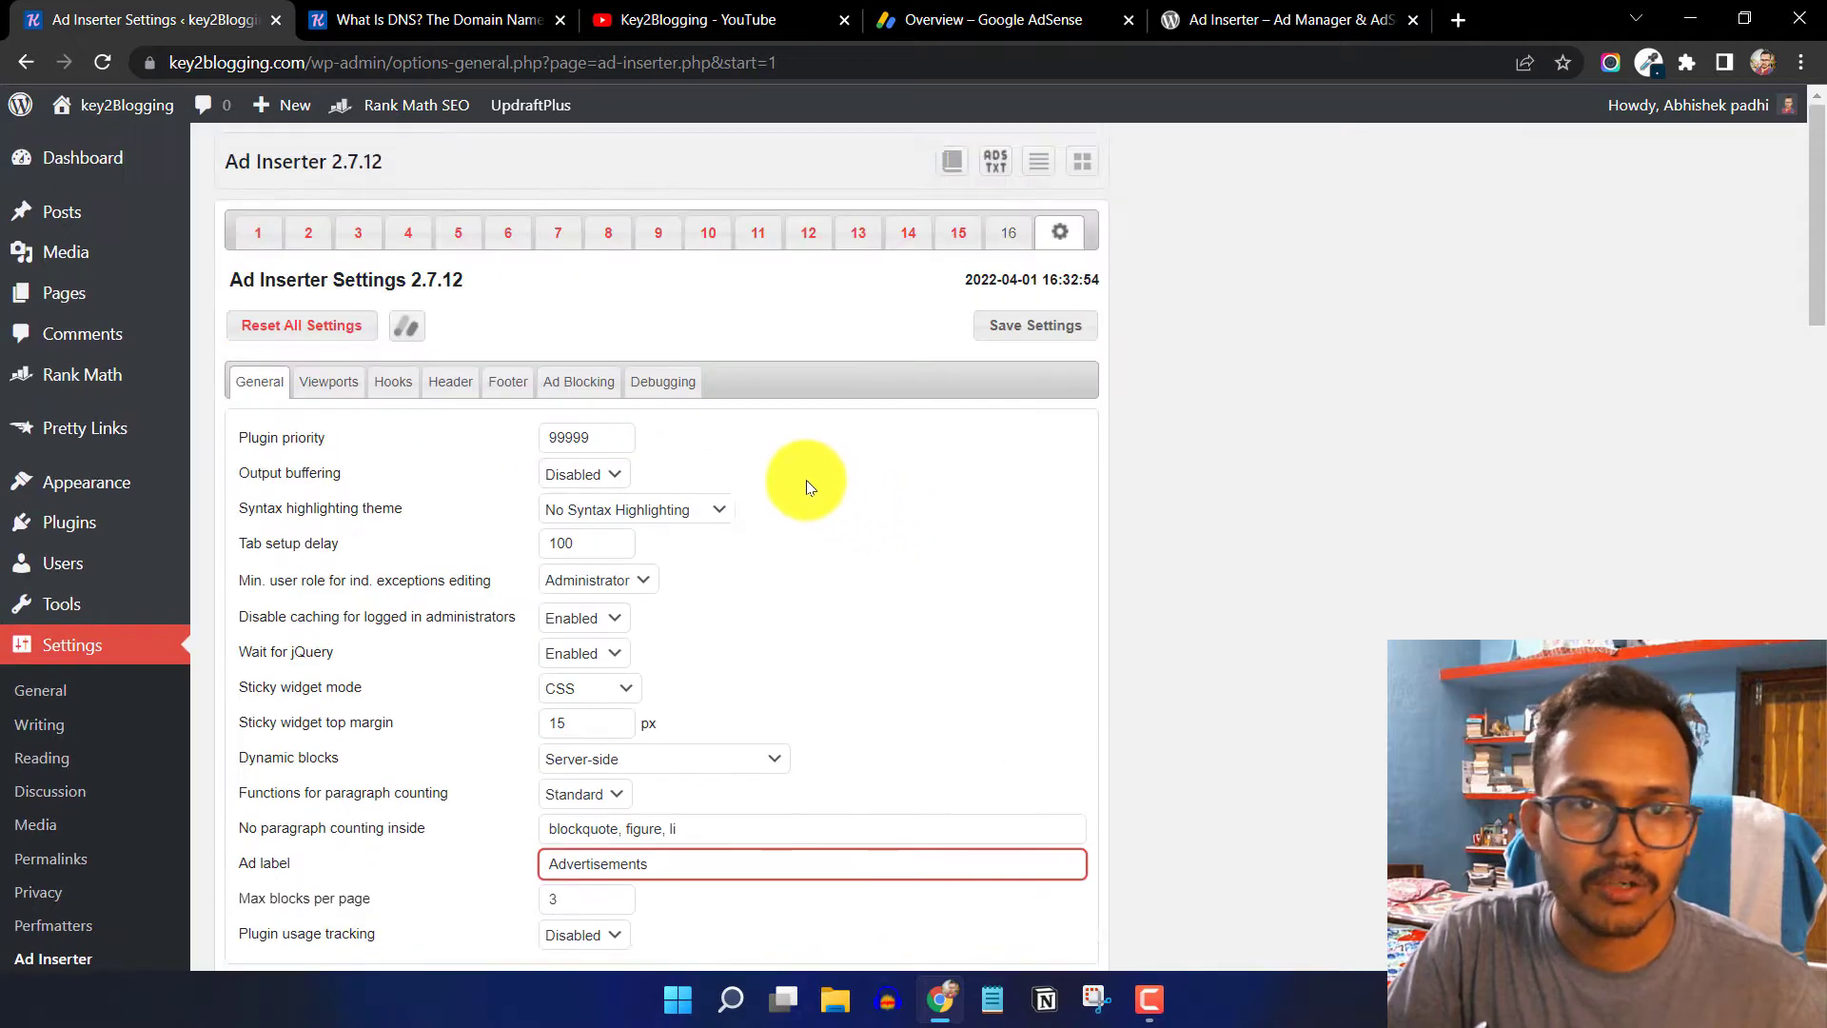
pyautogui.click(334, 382)
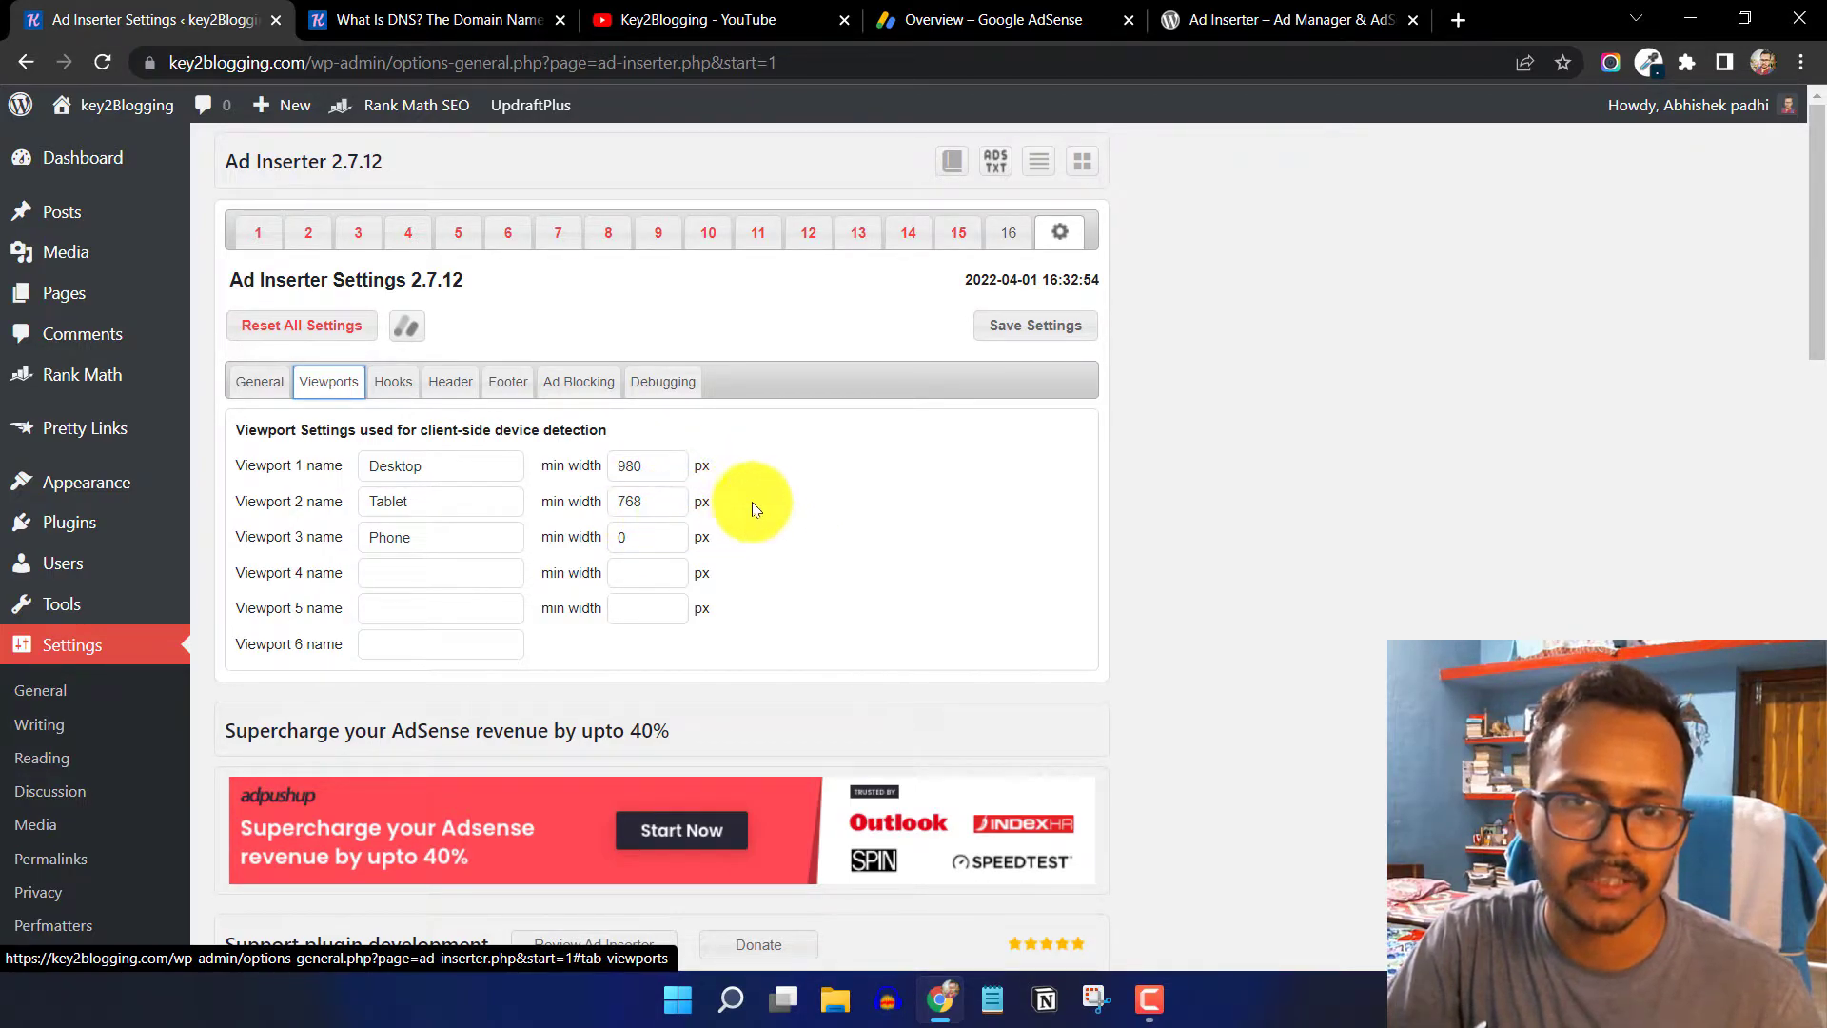
# - Browse the Hooks, Header and Footer settings, then show the Ad Blocking Detection options
pyautogui.click(393, 383)
pyautogui.click(452, 394)
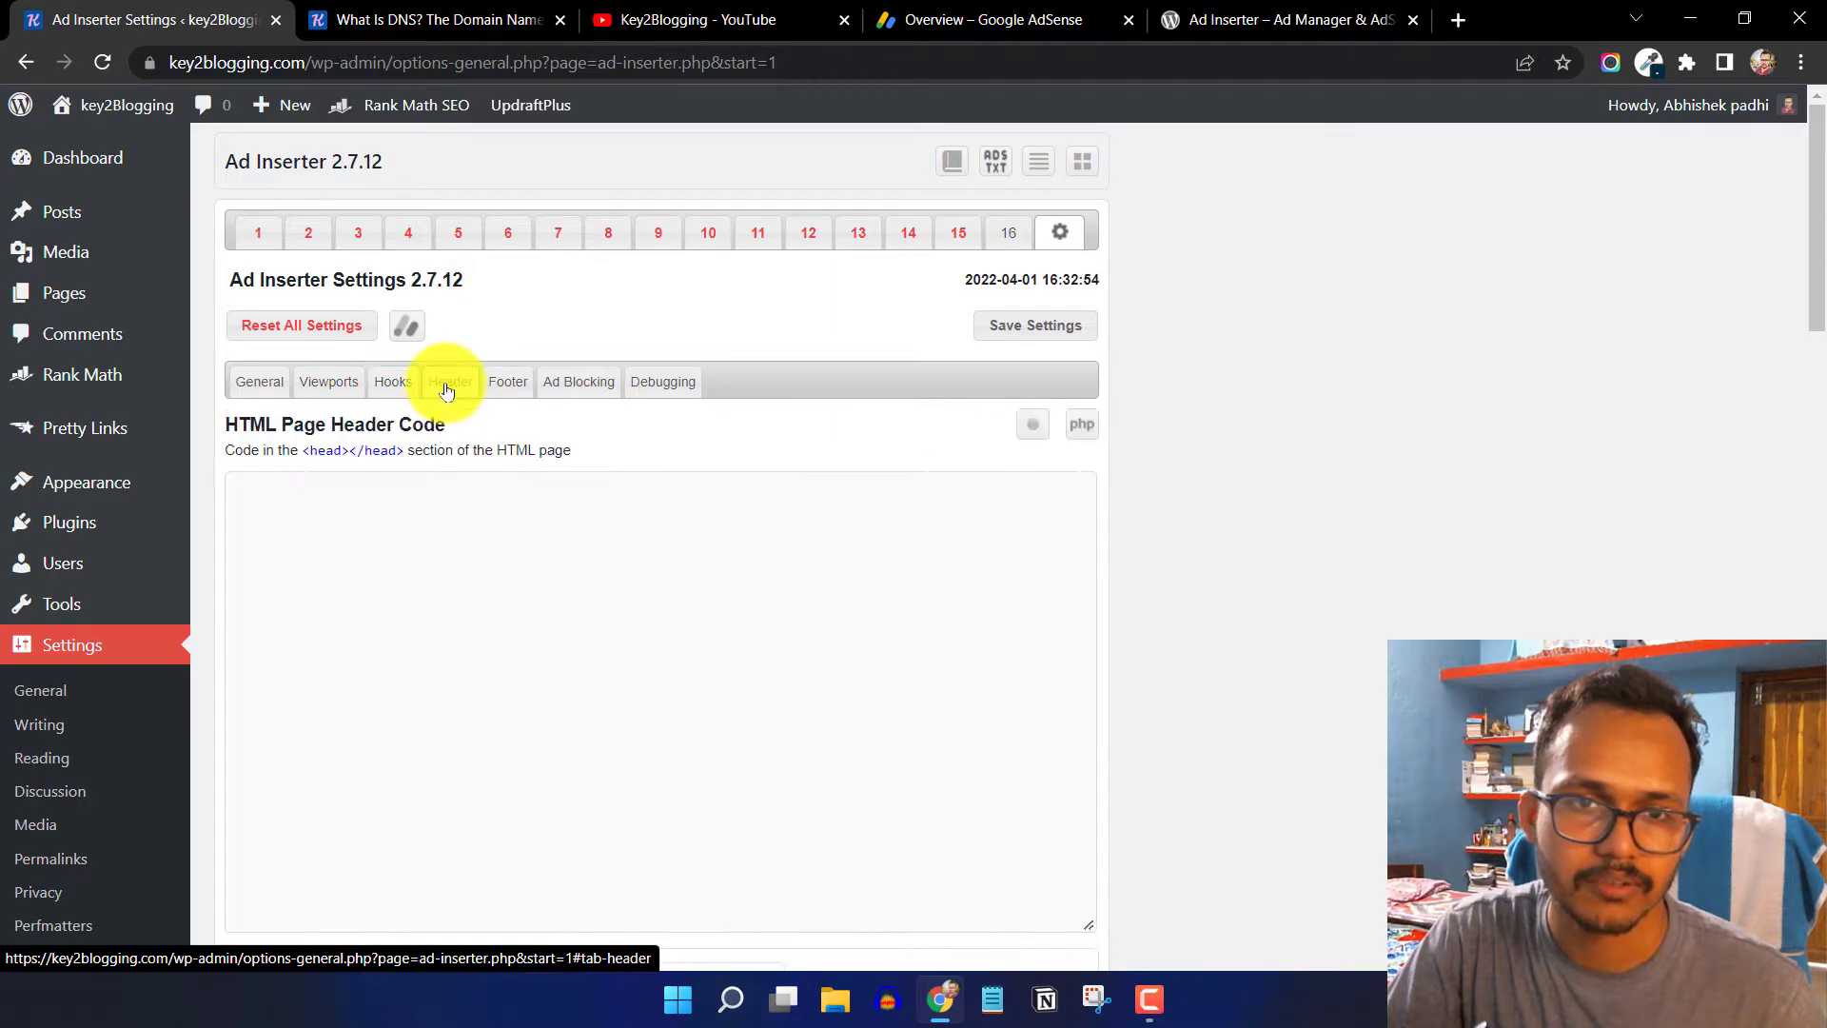
pyautogui.click(456, 530)
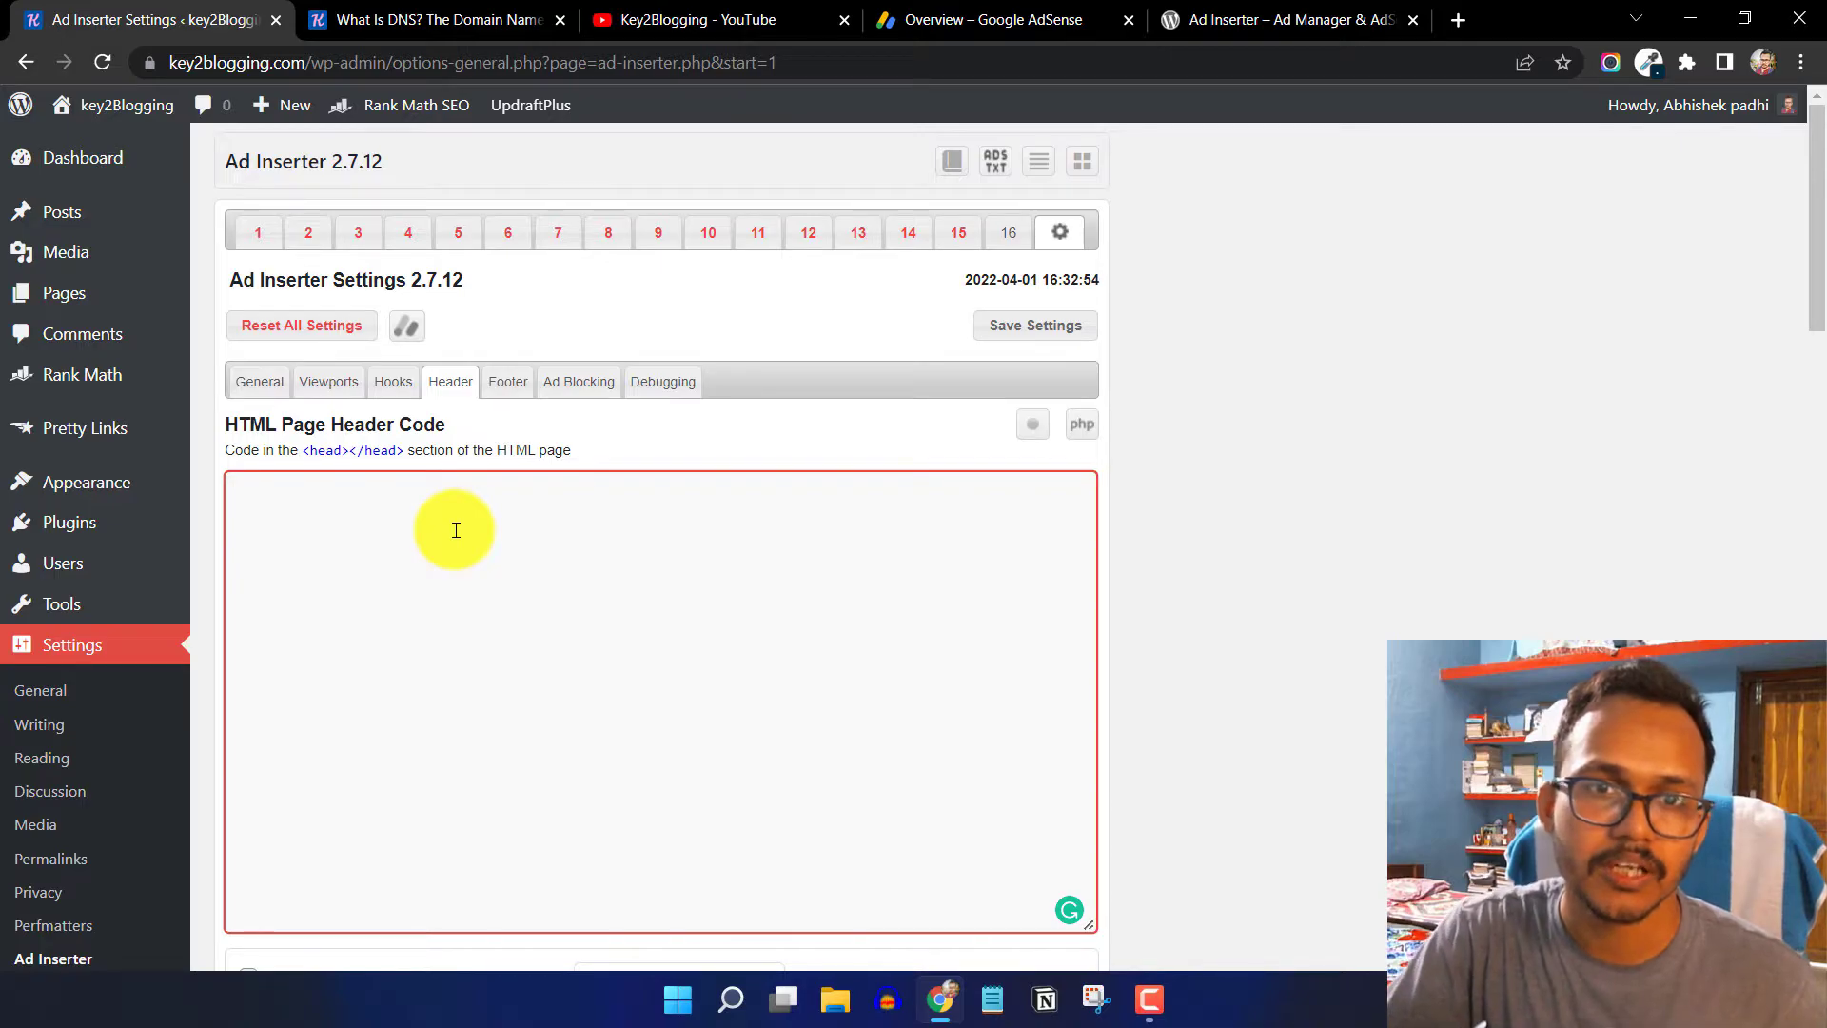
pyautogui.click(510, 384)
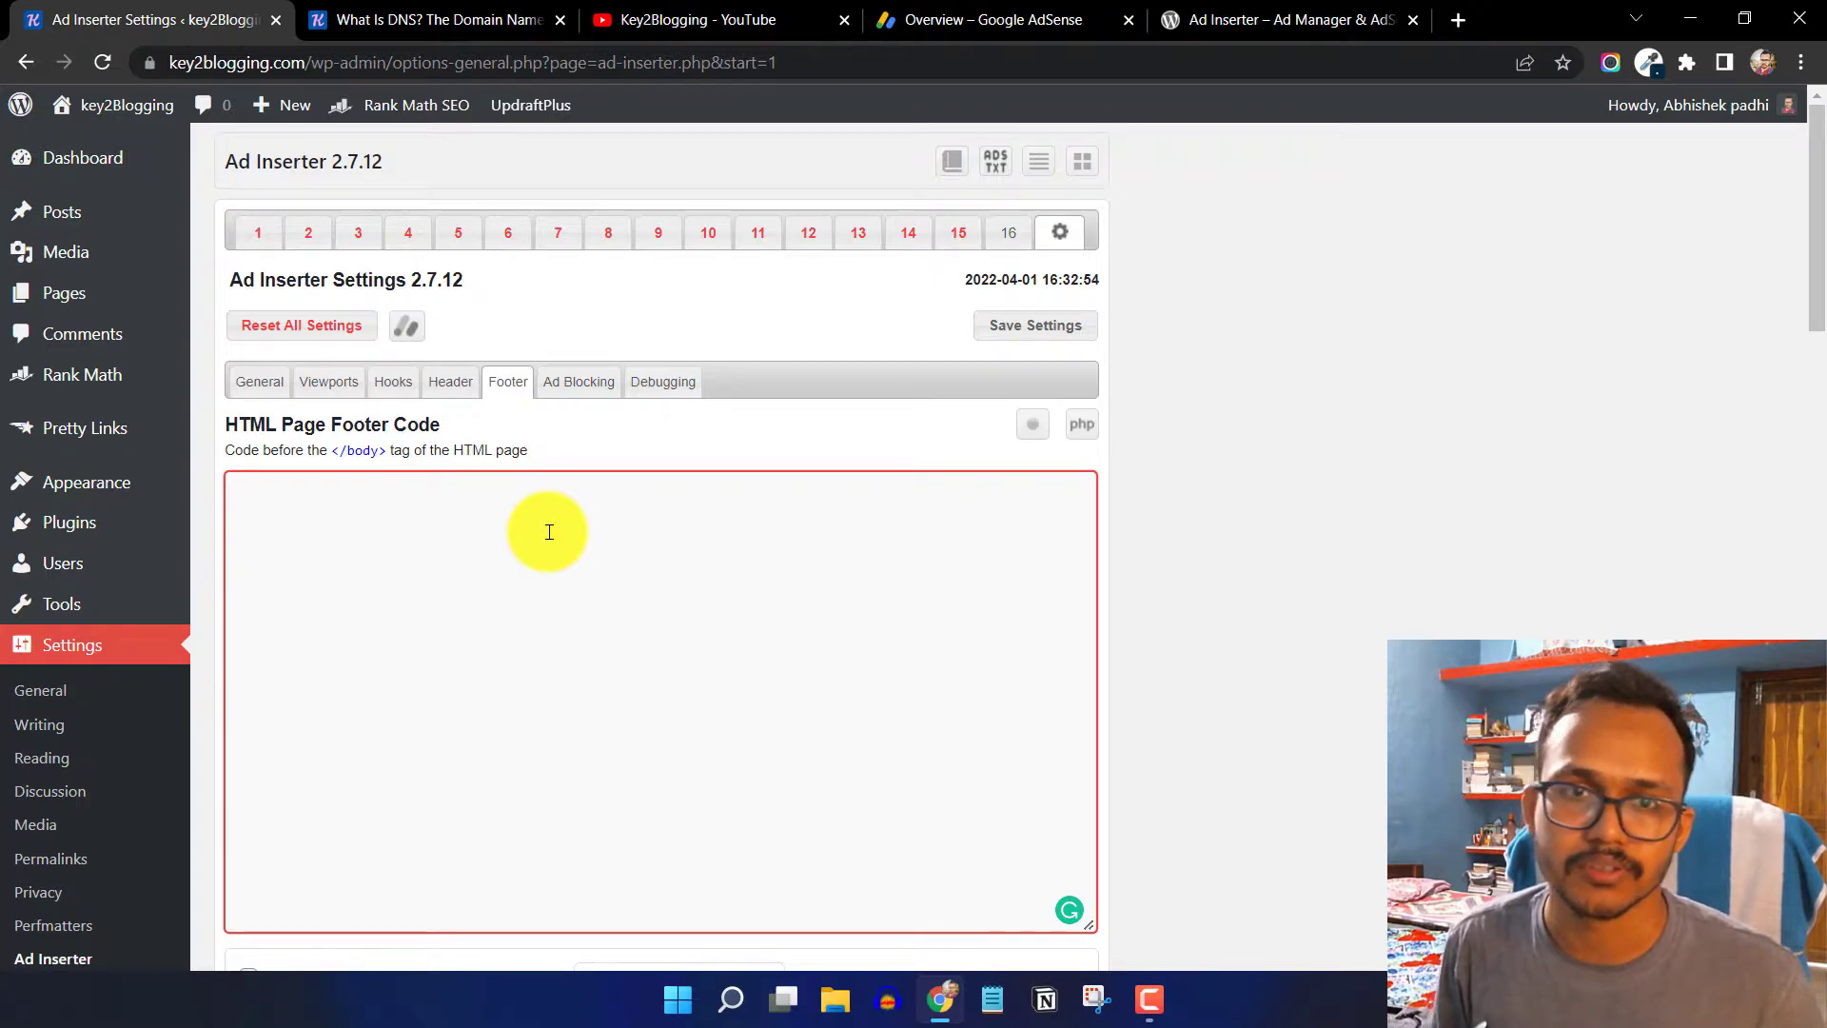
pyautogui.click(598, 380)
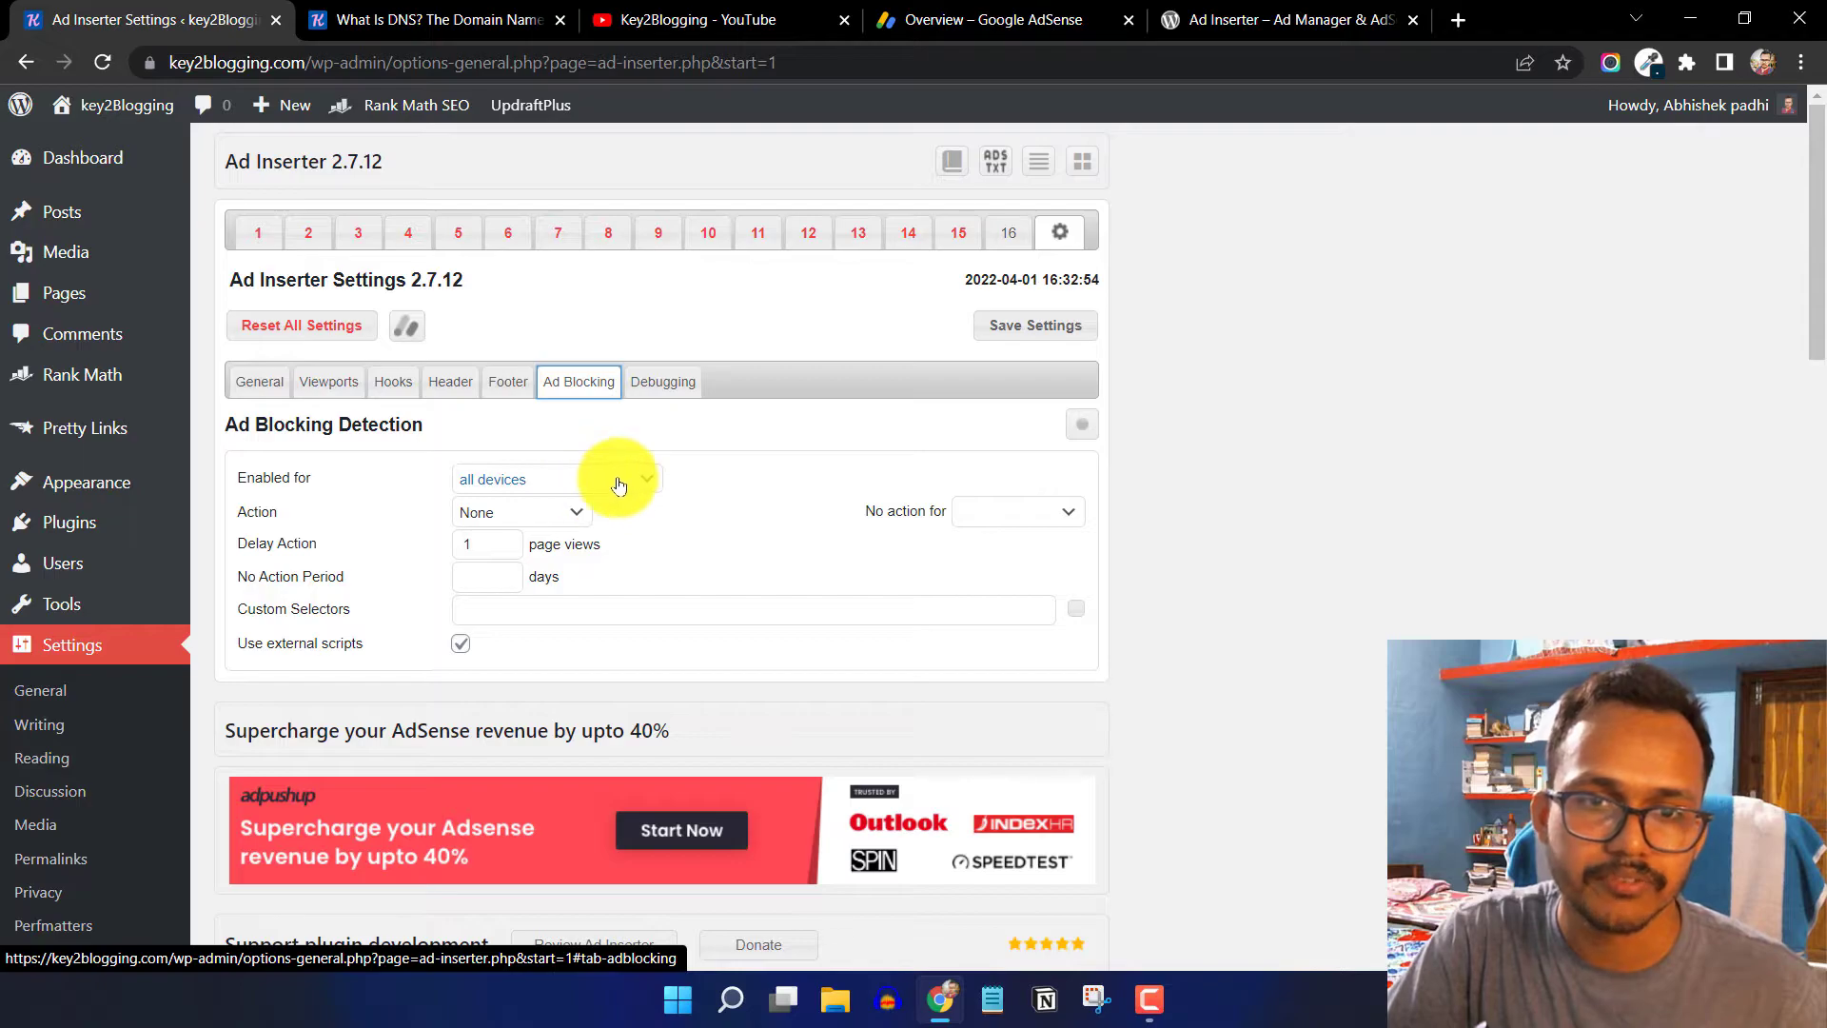
# - Set the ad-blocking action to Popup Message and review its 'Blocked because of Ad Blocker' HTML and CSS
pyautogui.click(550, 512)
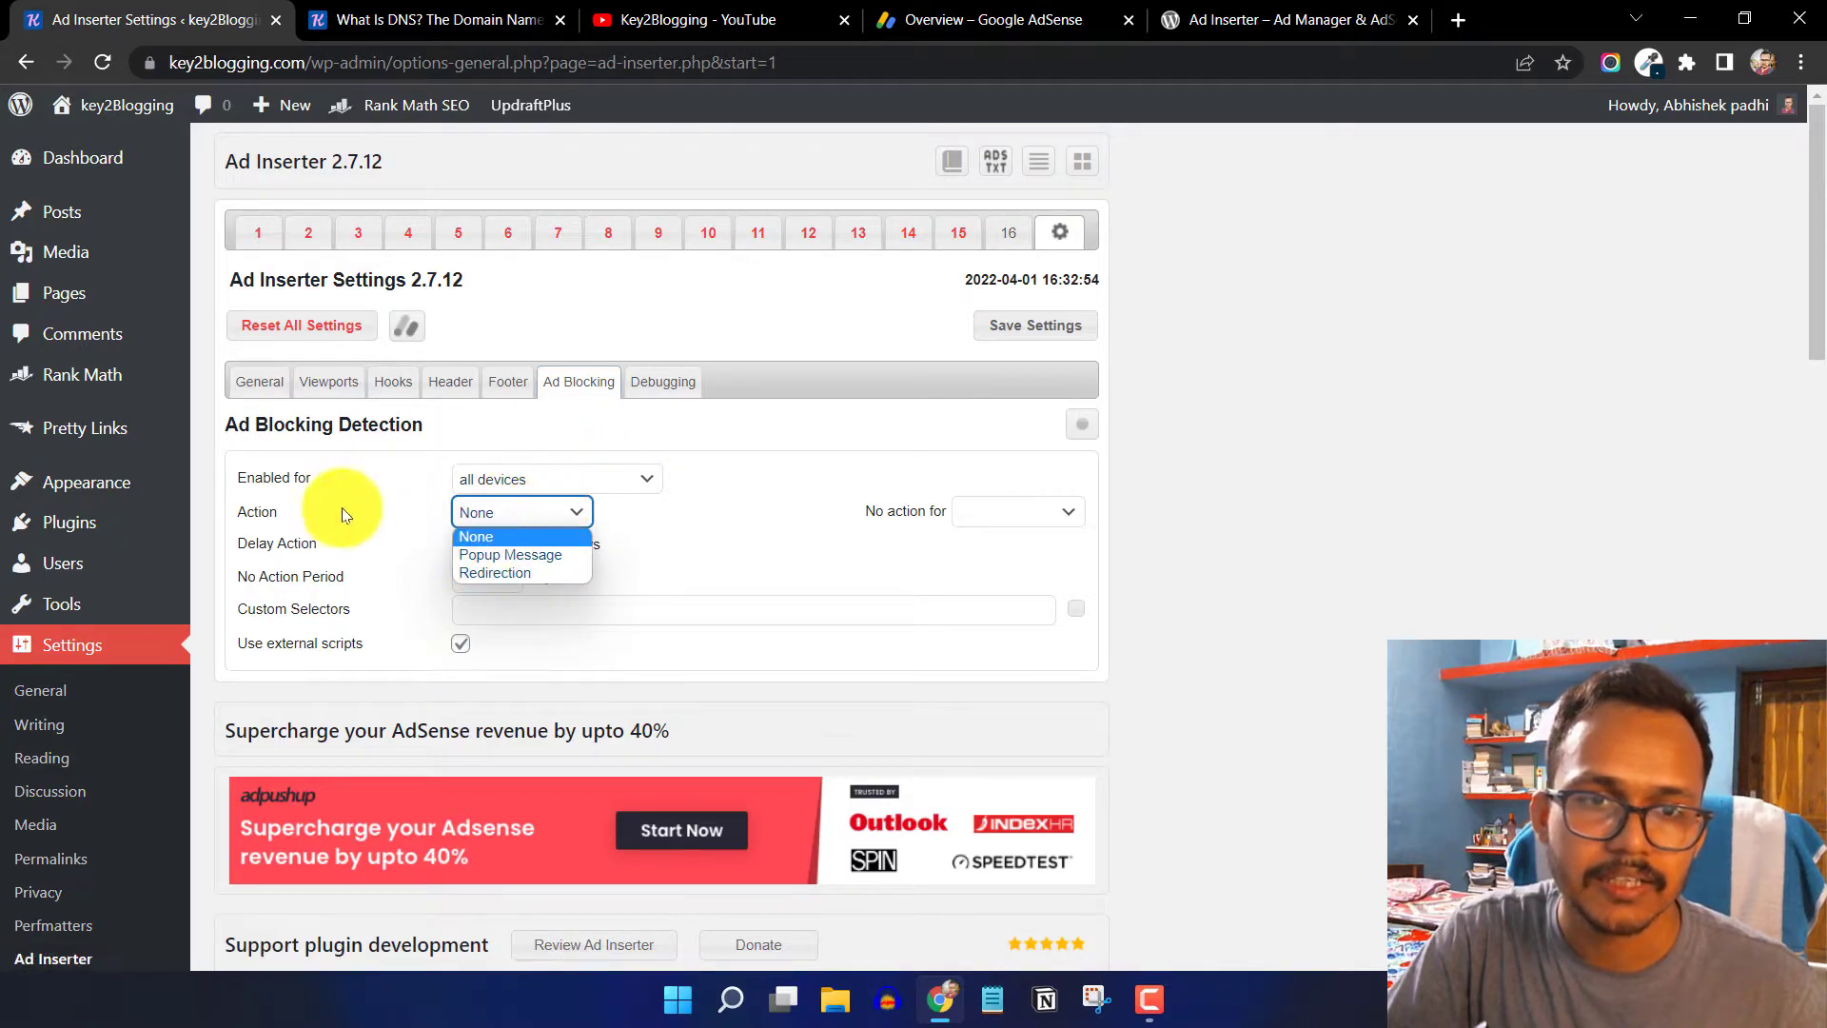
pyautogui.click(511, 555)
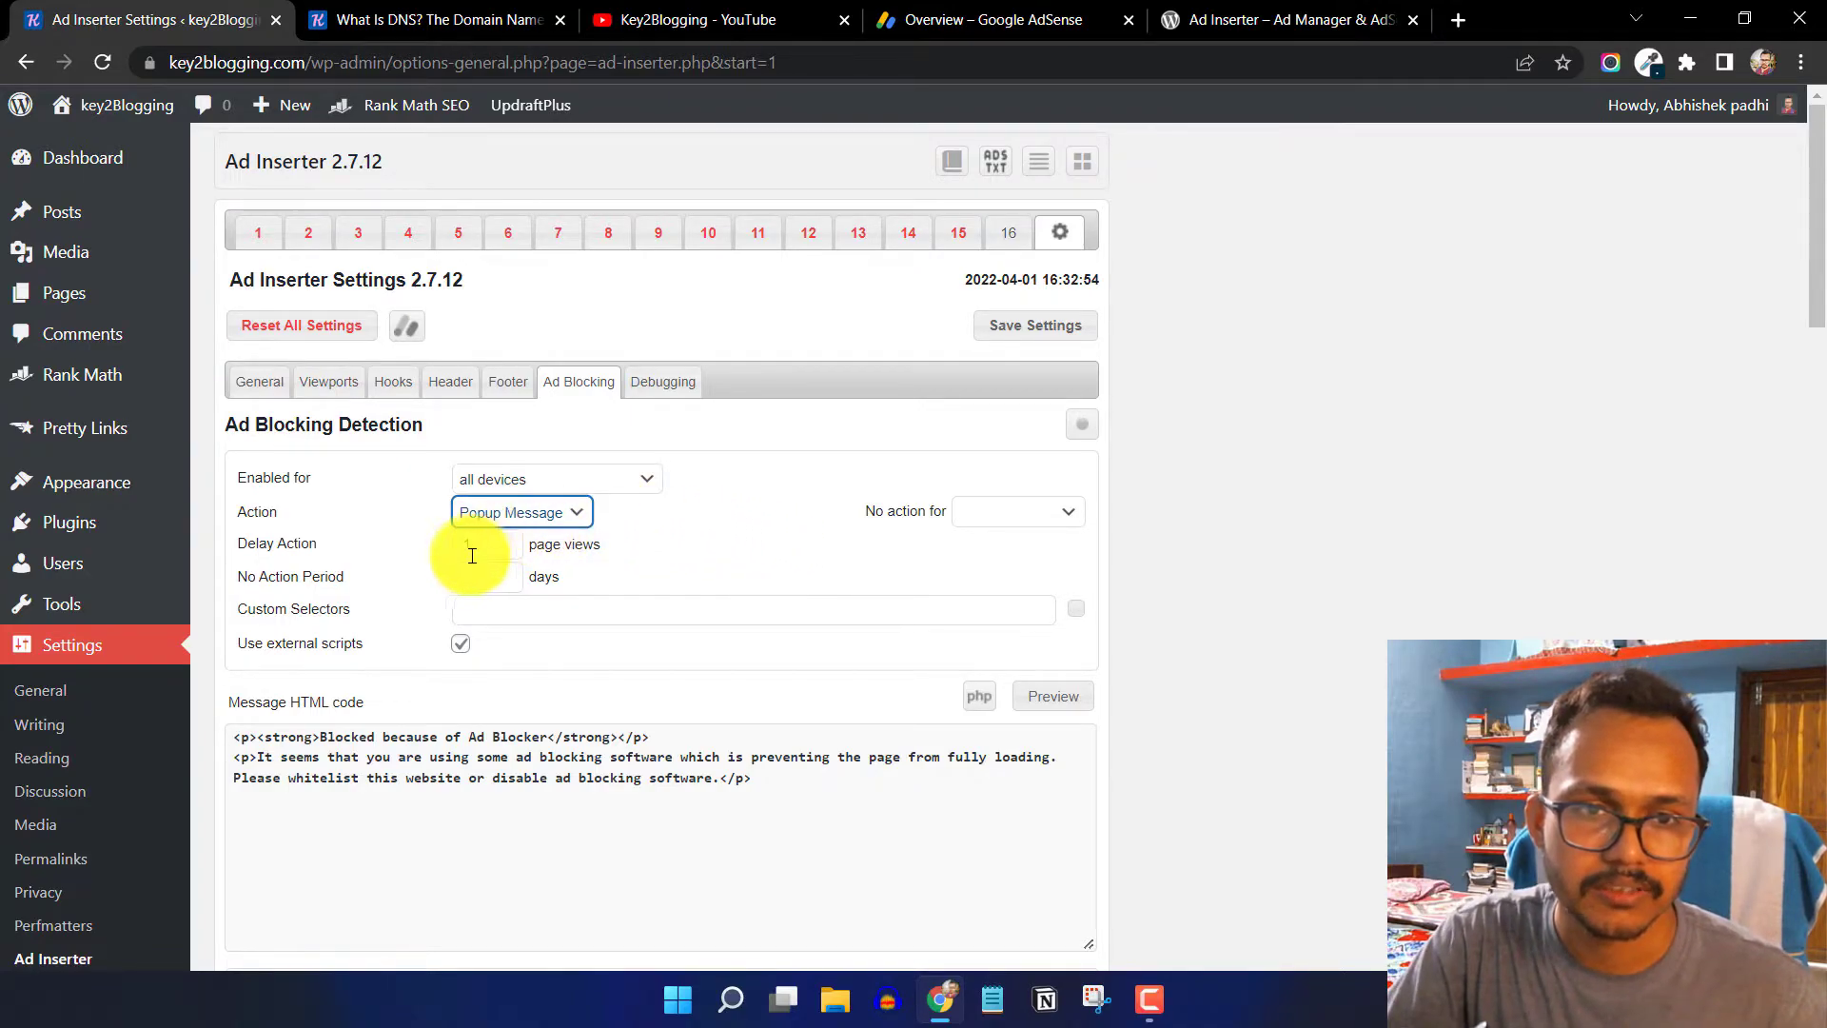
pyautogui.moveTo(498, 552)
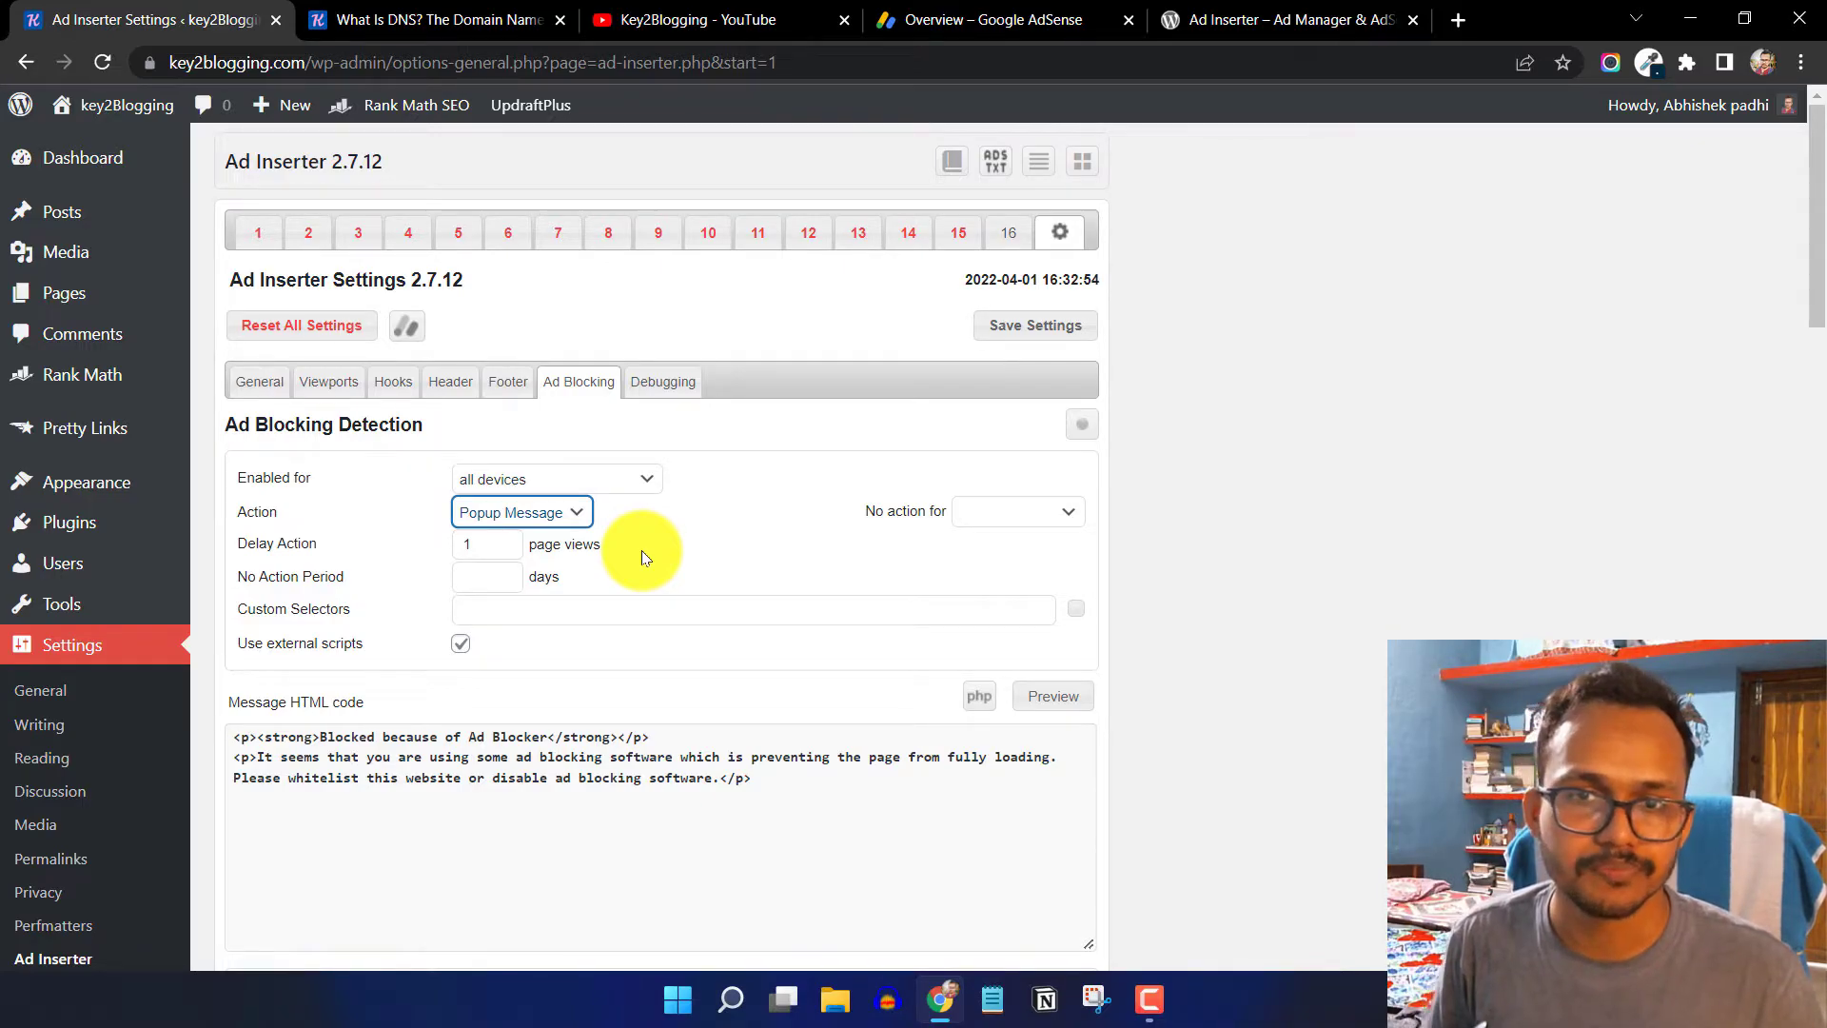
pyautogui.scroll(-3, 653, 630)
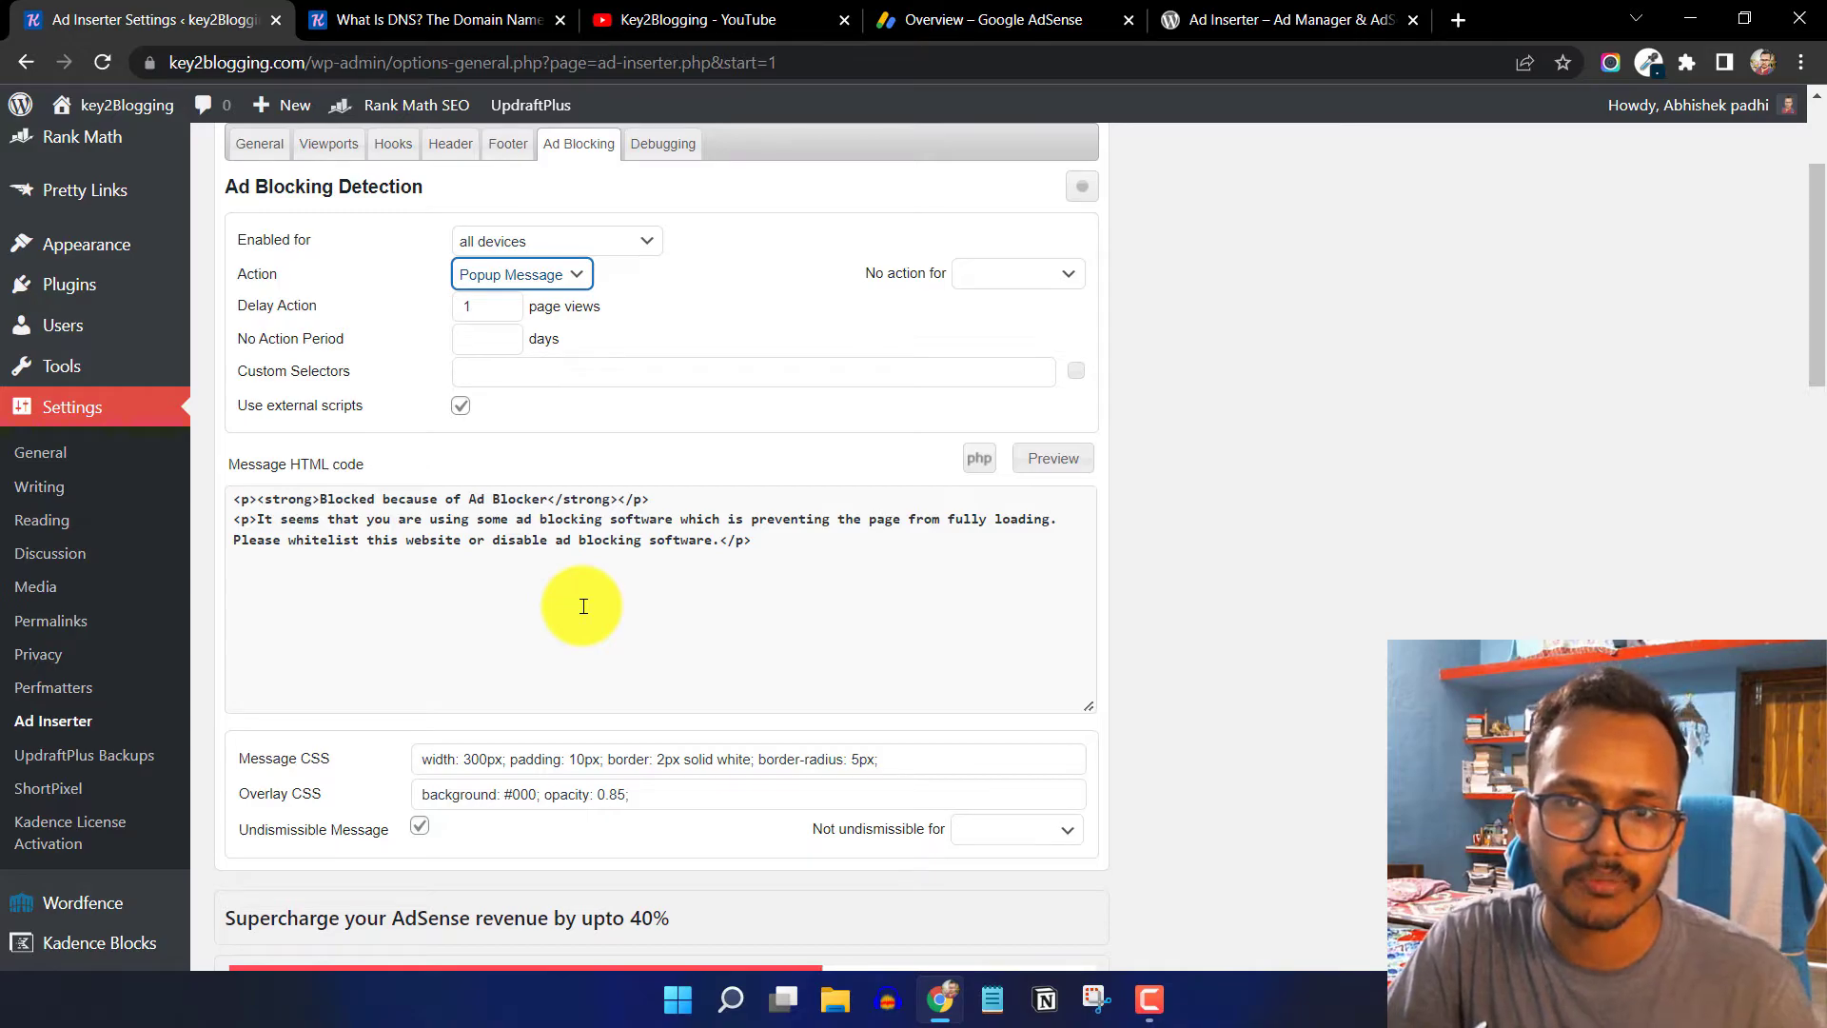
pyautogui.scroll(-1, 583, 607)
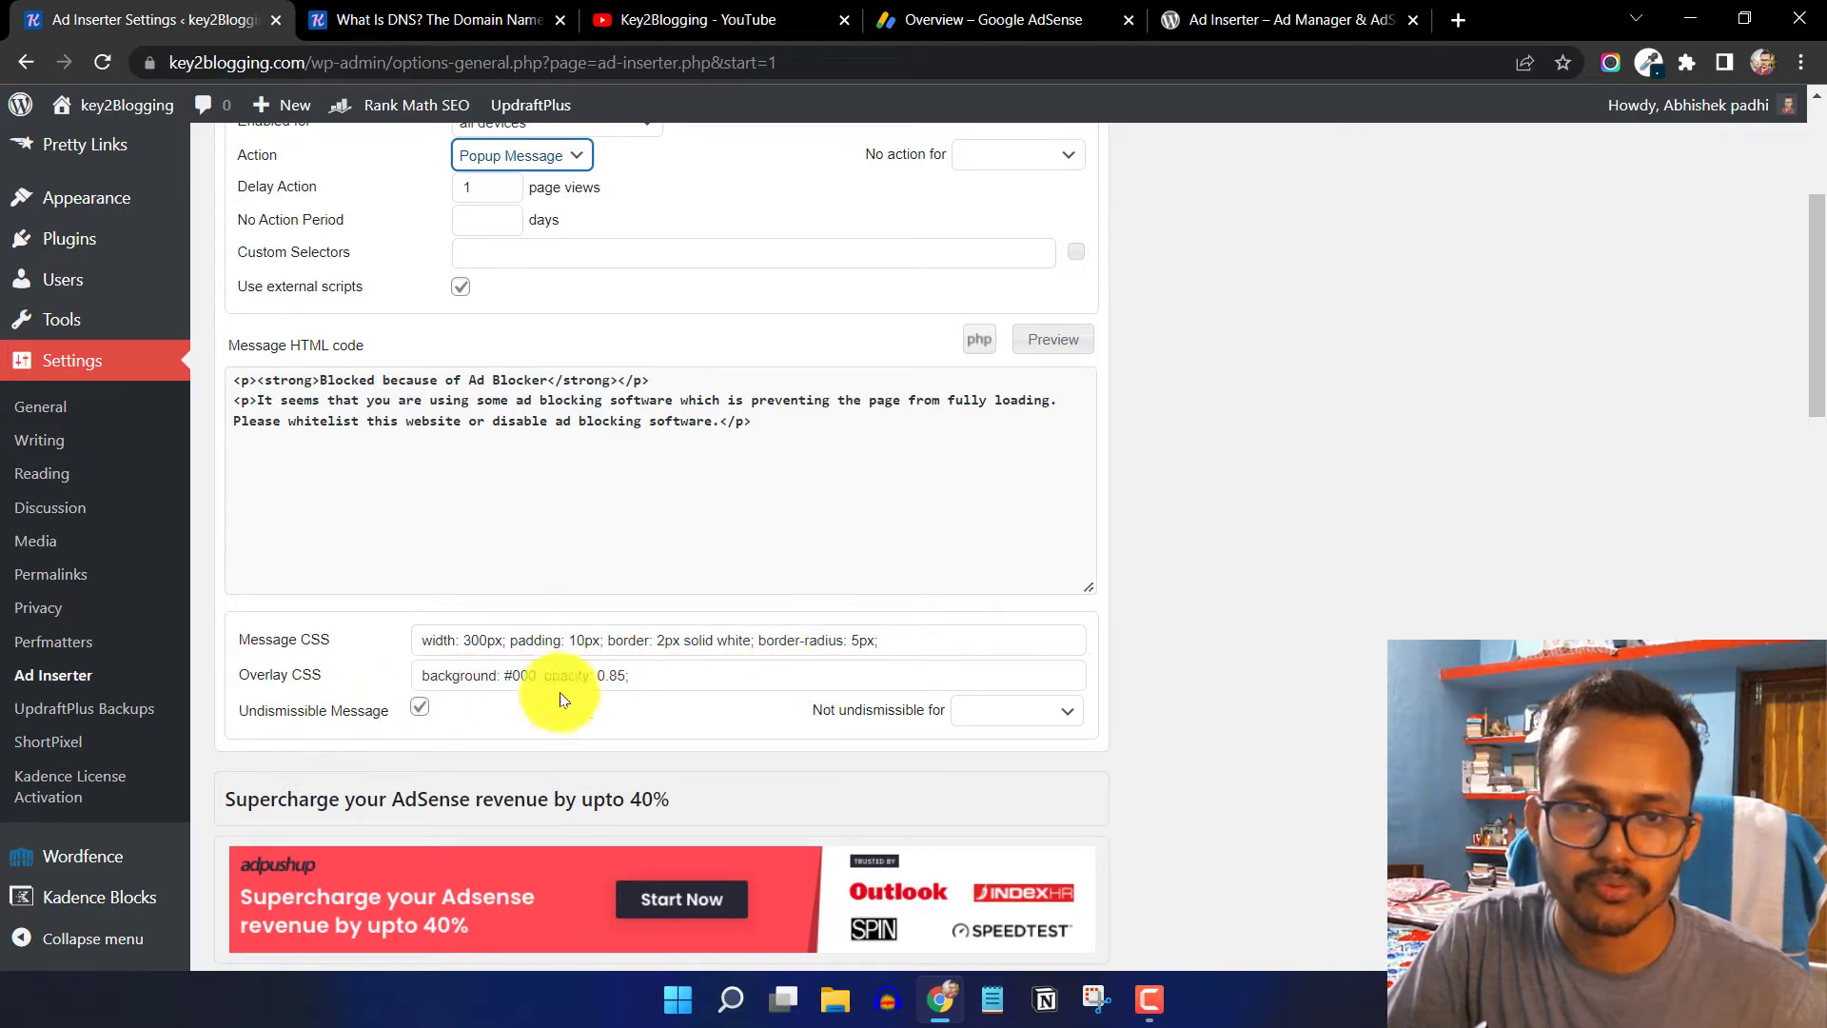
pyautogui.scroll(4, 815, 619)
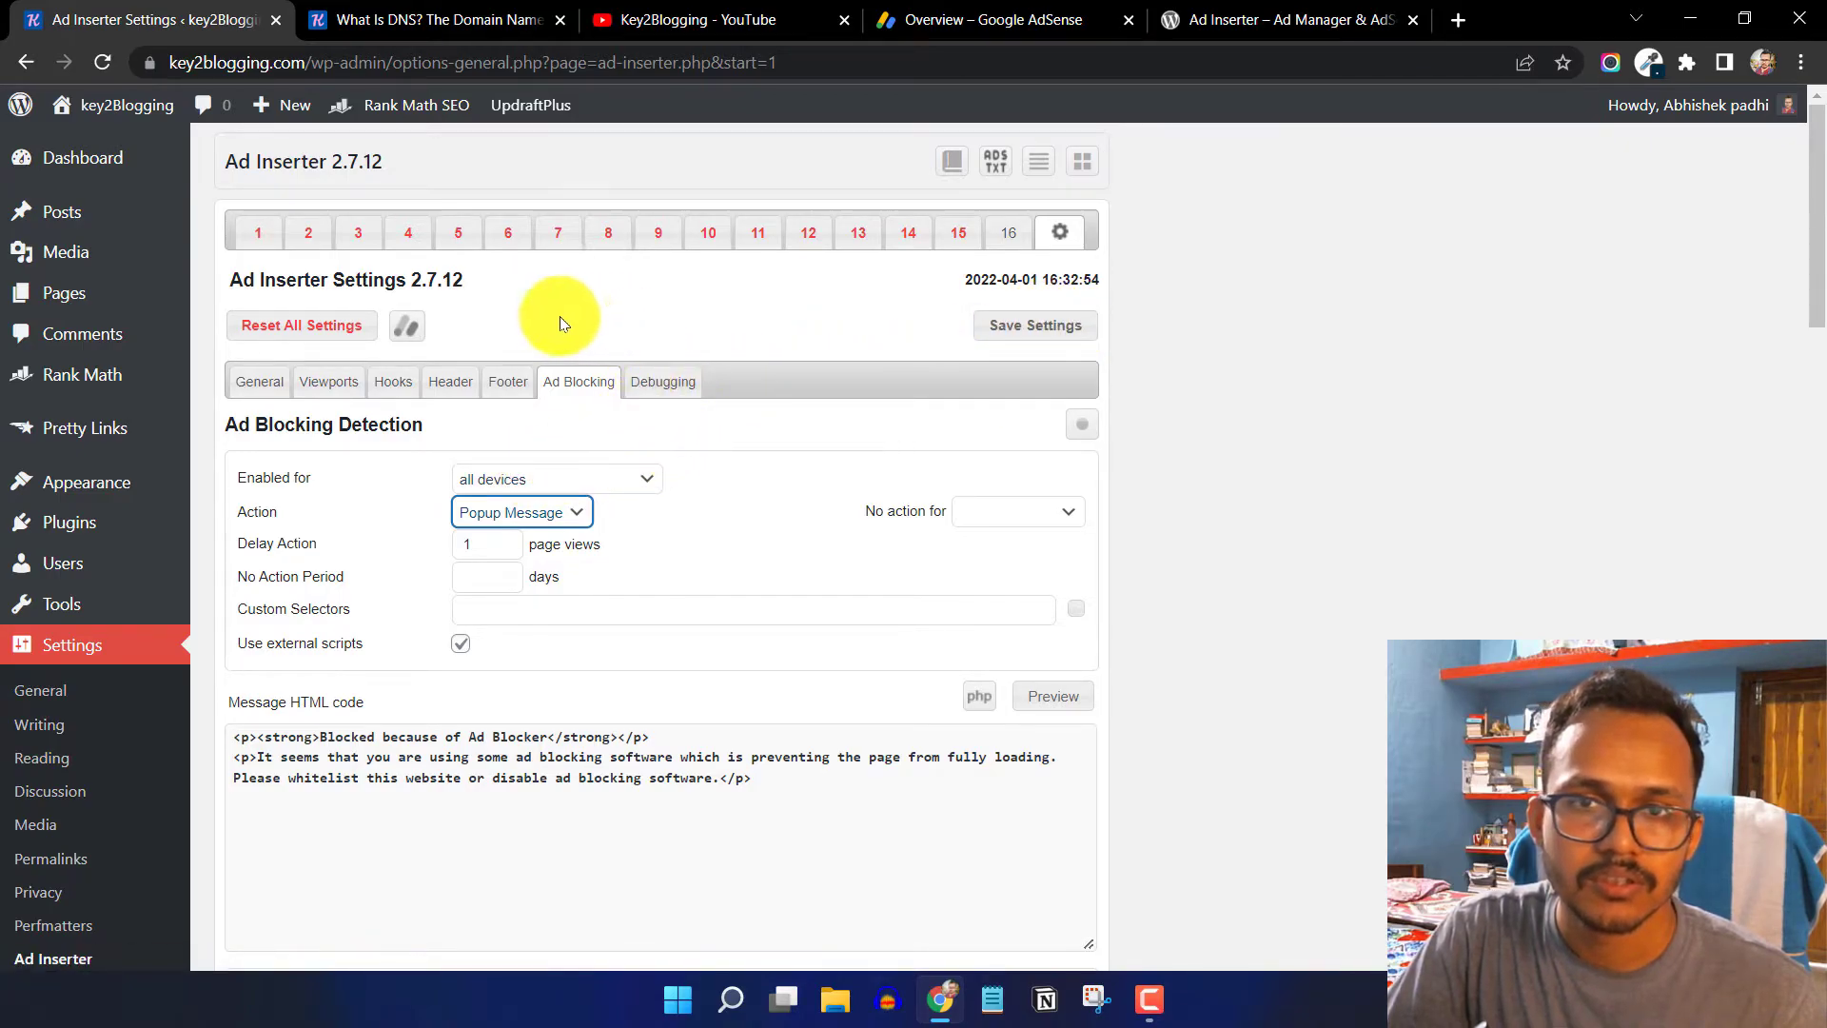
# - View the site's ads.txt details in Ad Inserter
pyautogui.click(994, 166)
pyautogui.scroll(-5, 1259, 571)
pyautogui.scroll(-5, 1260, 571)
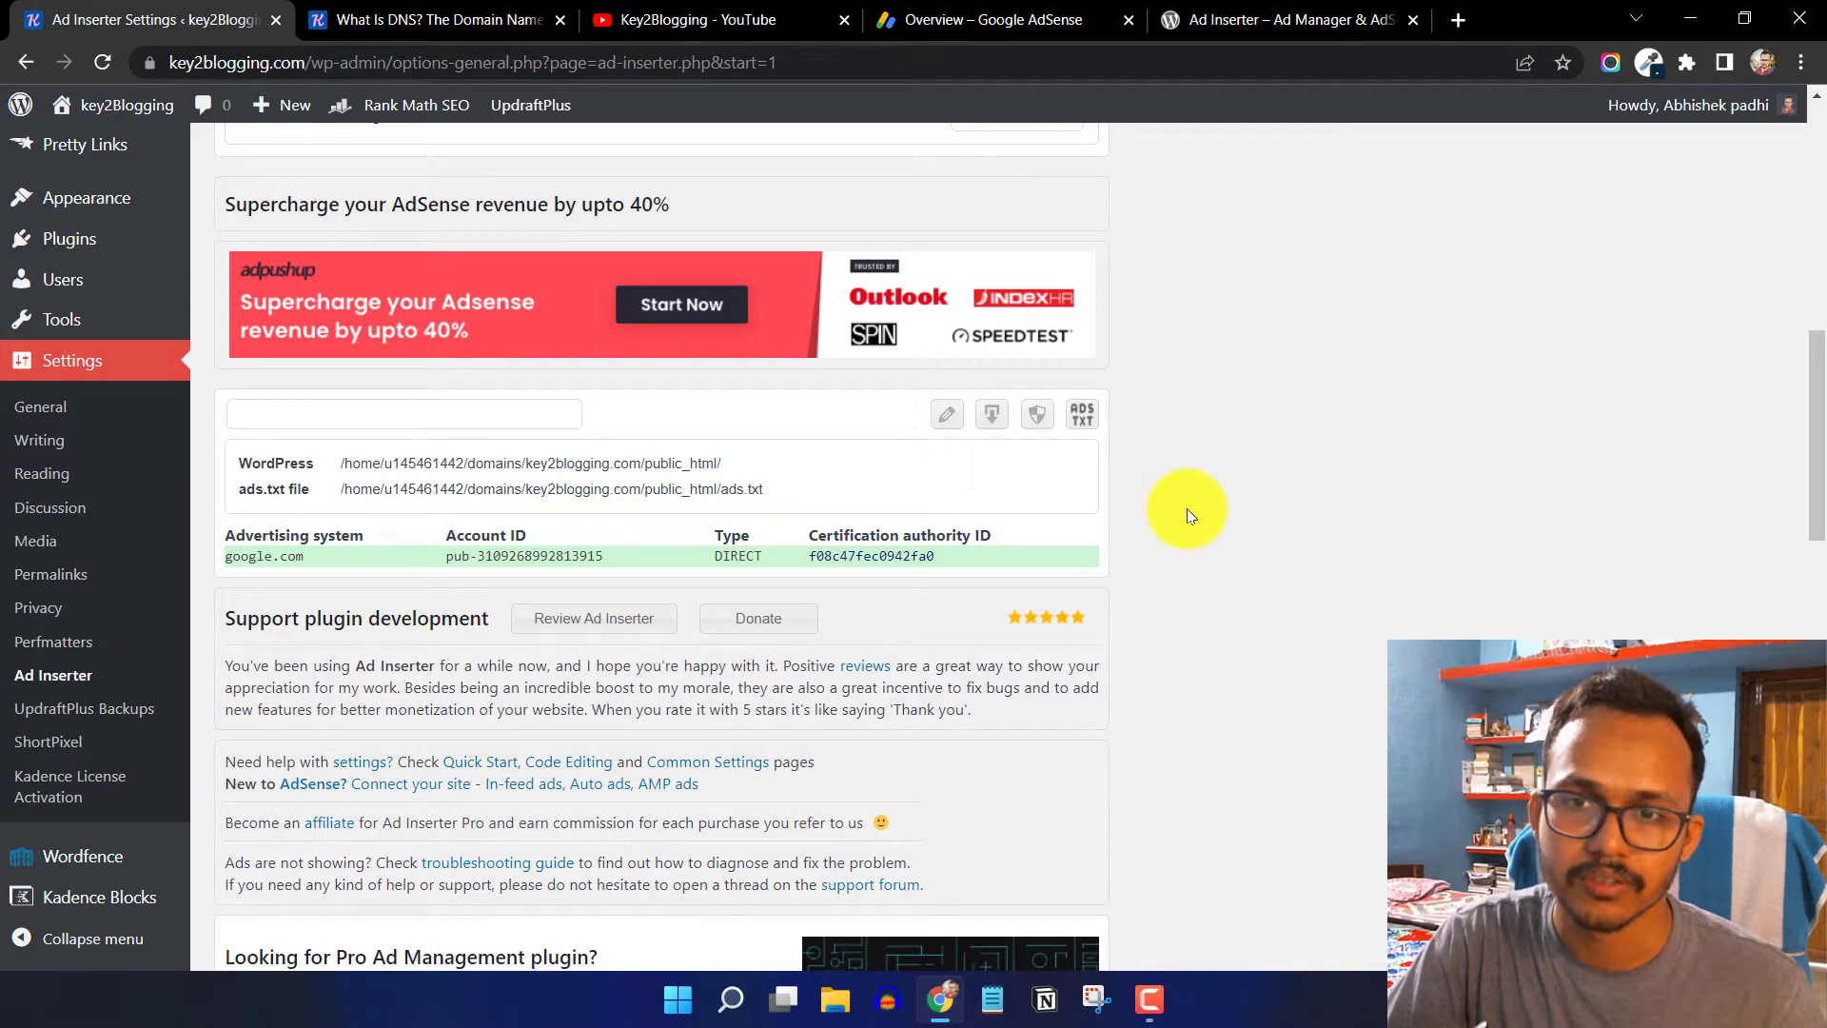
pyautogui.scroll(10, 1237, 566)
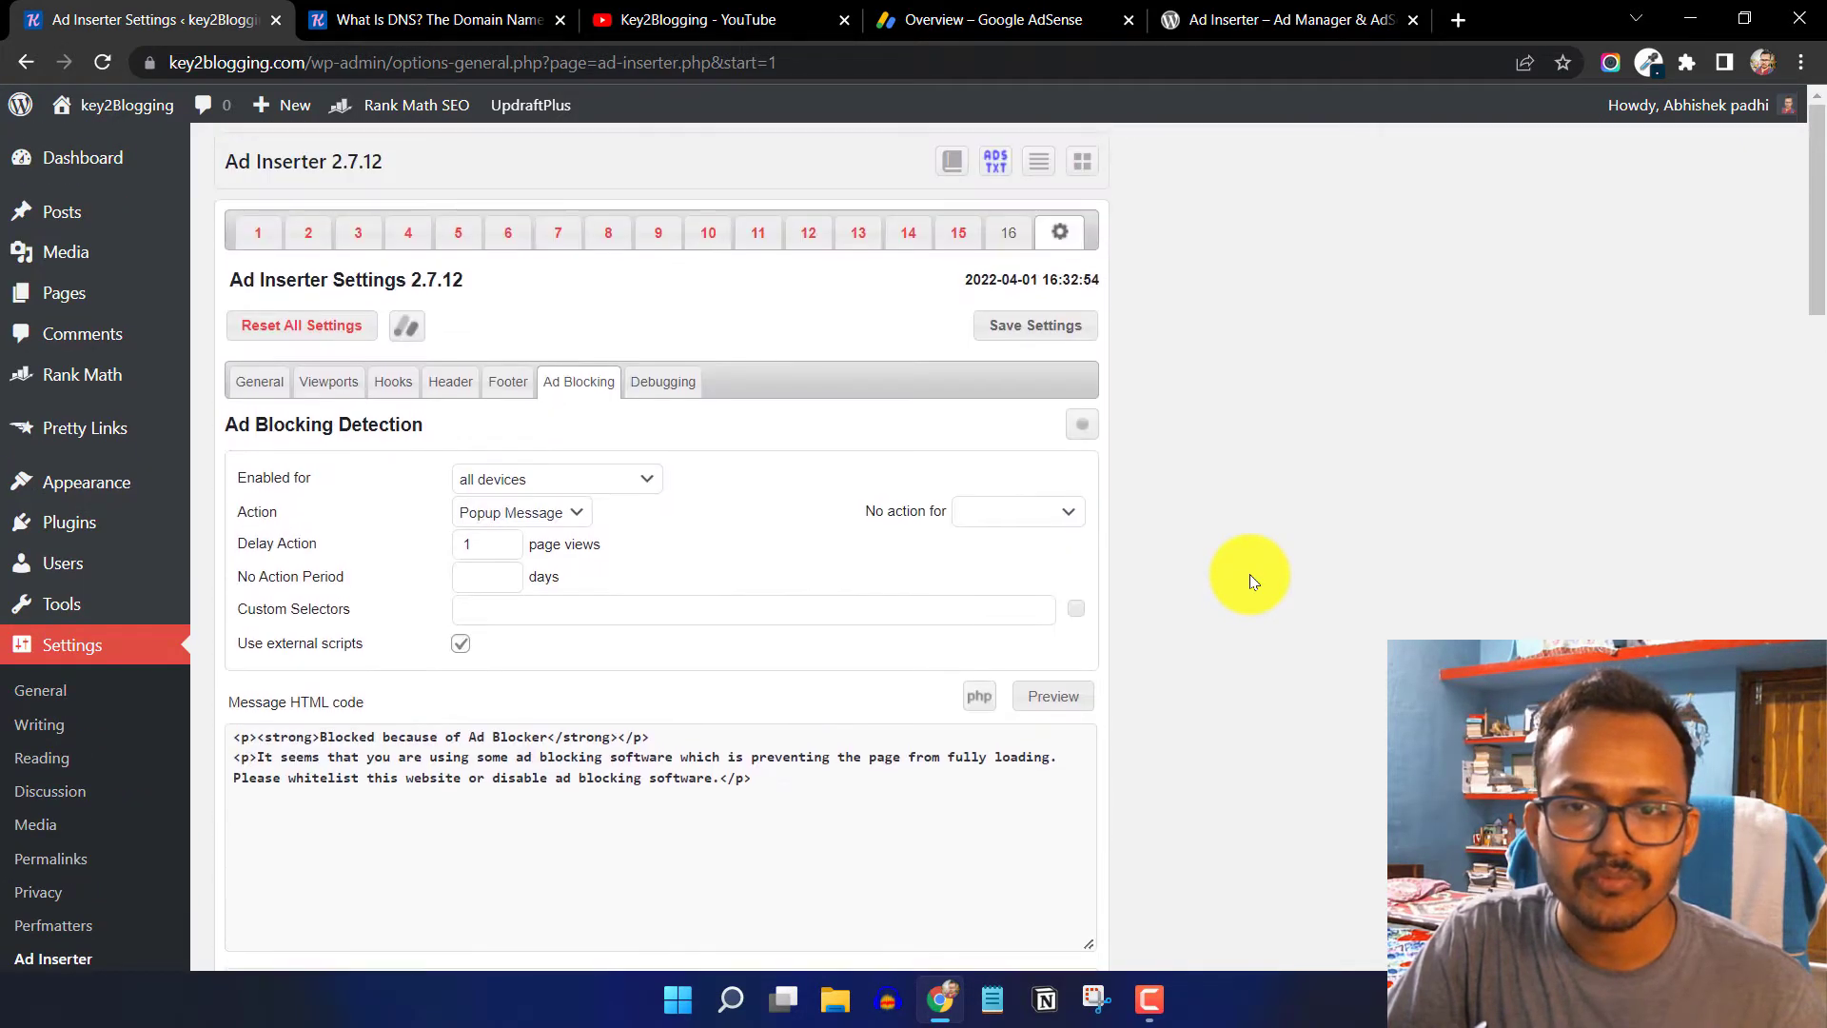
# - Run the Check for available insertion positions of the Kadence 1.1.16 theme
pyautogui.click(1081, 166)
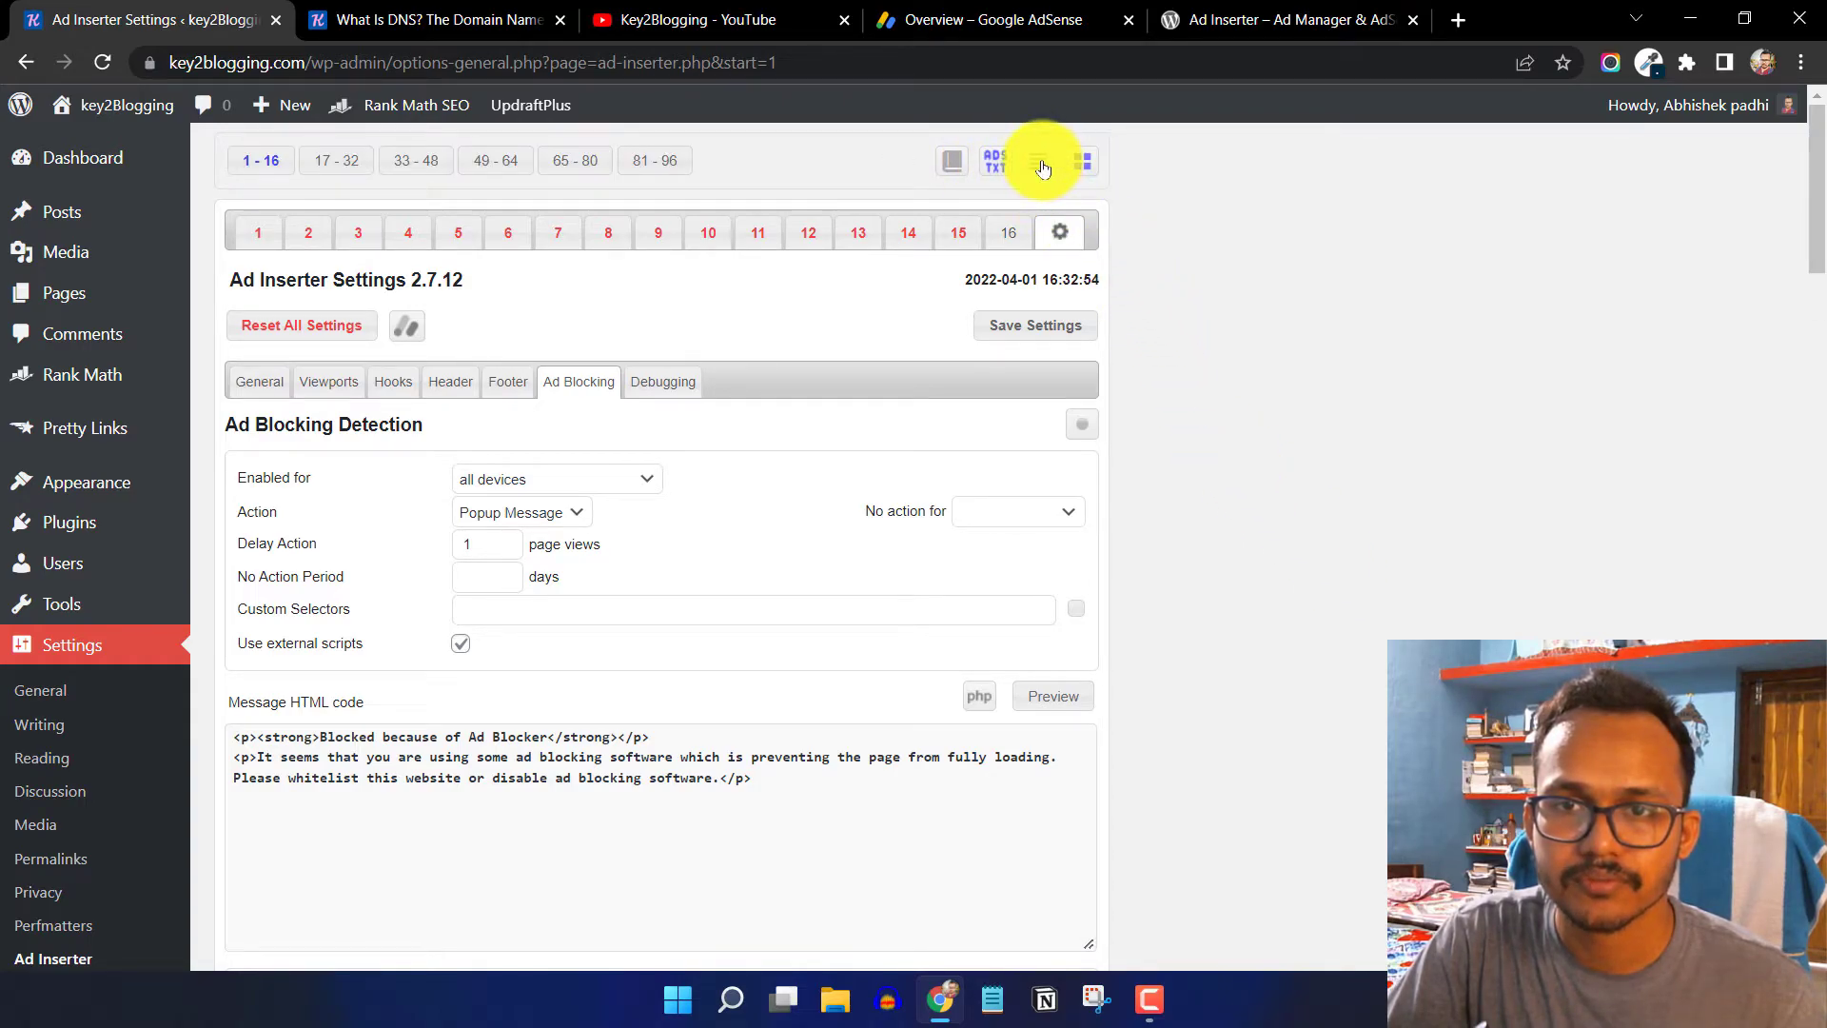
pyautogui.scroll(-5, 1229, 634)
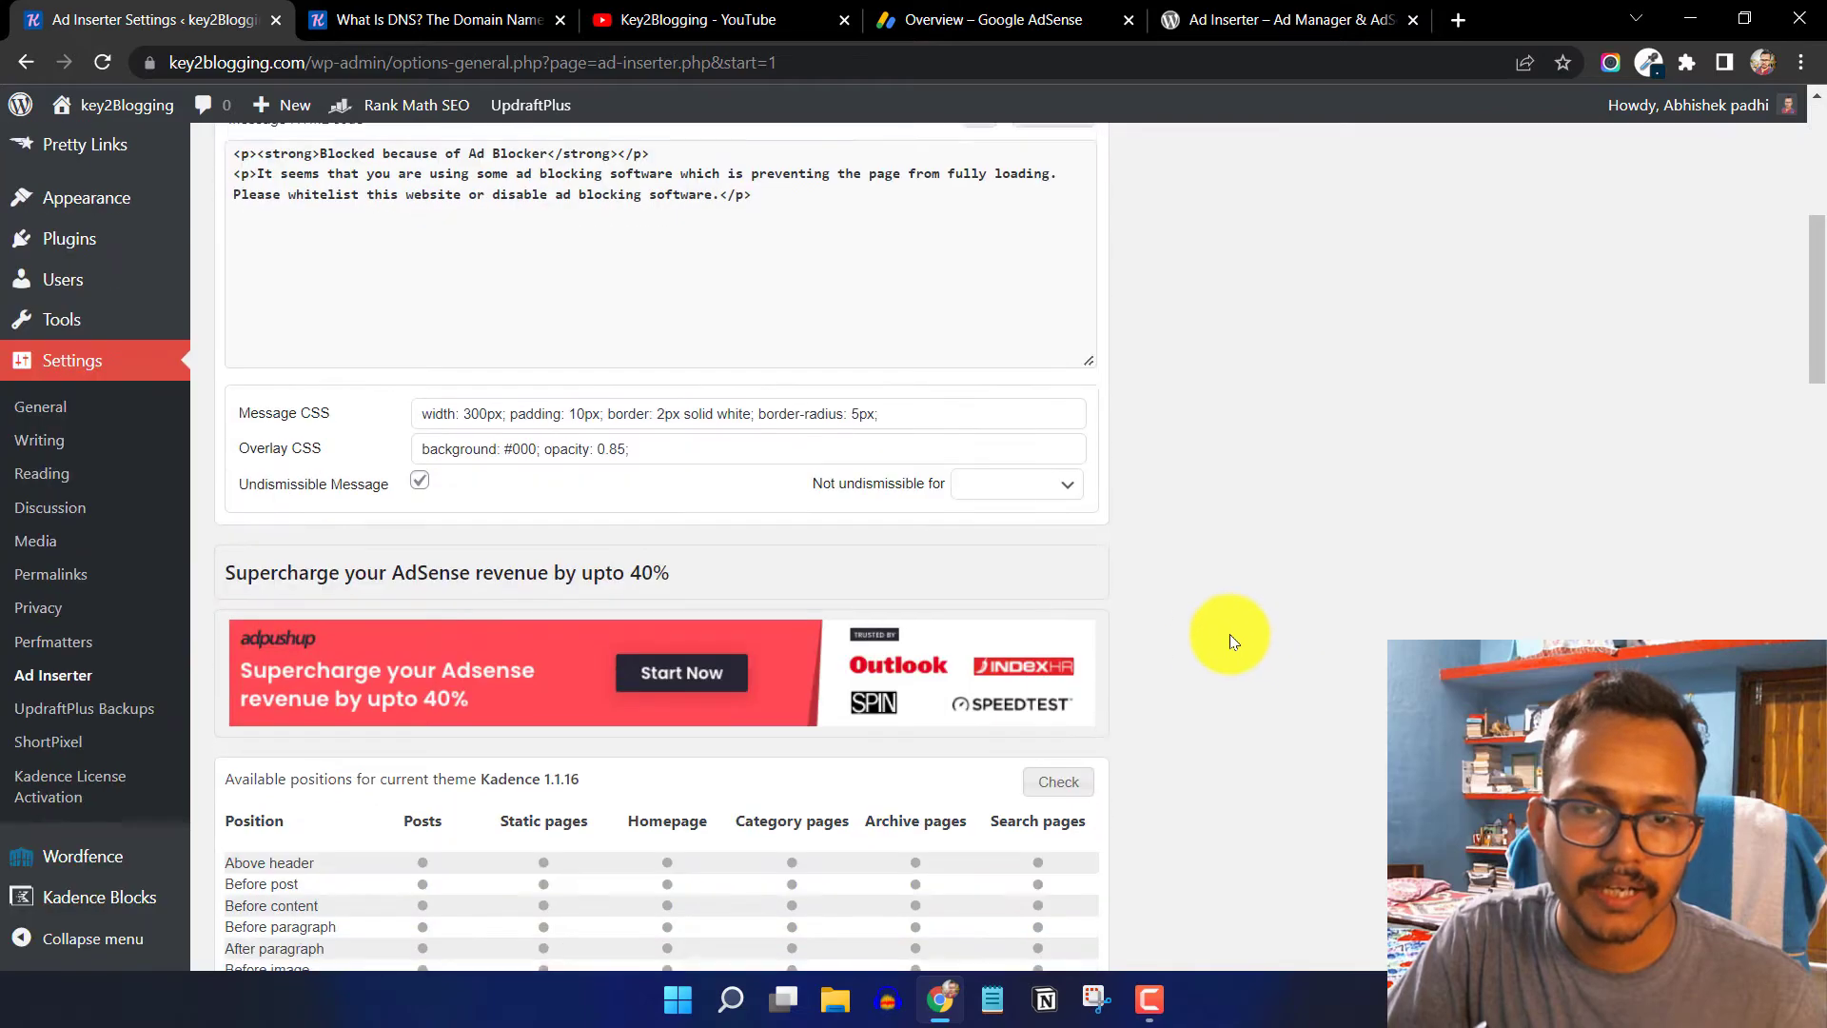
pyautogui.scroll(-5, 1230, 634)
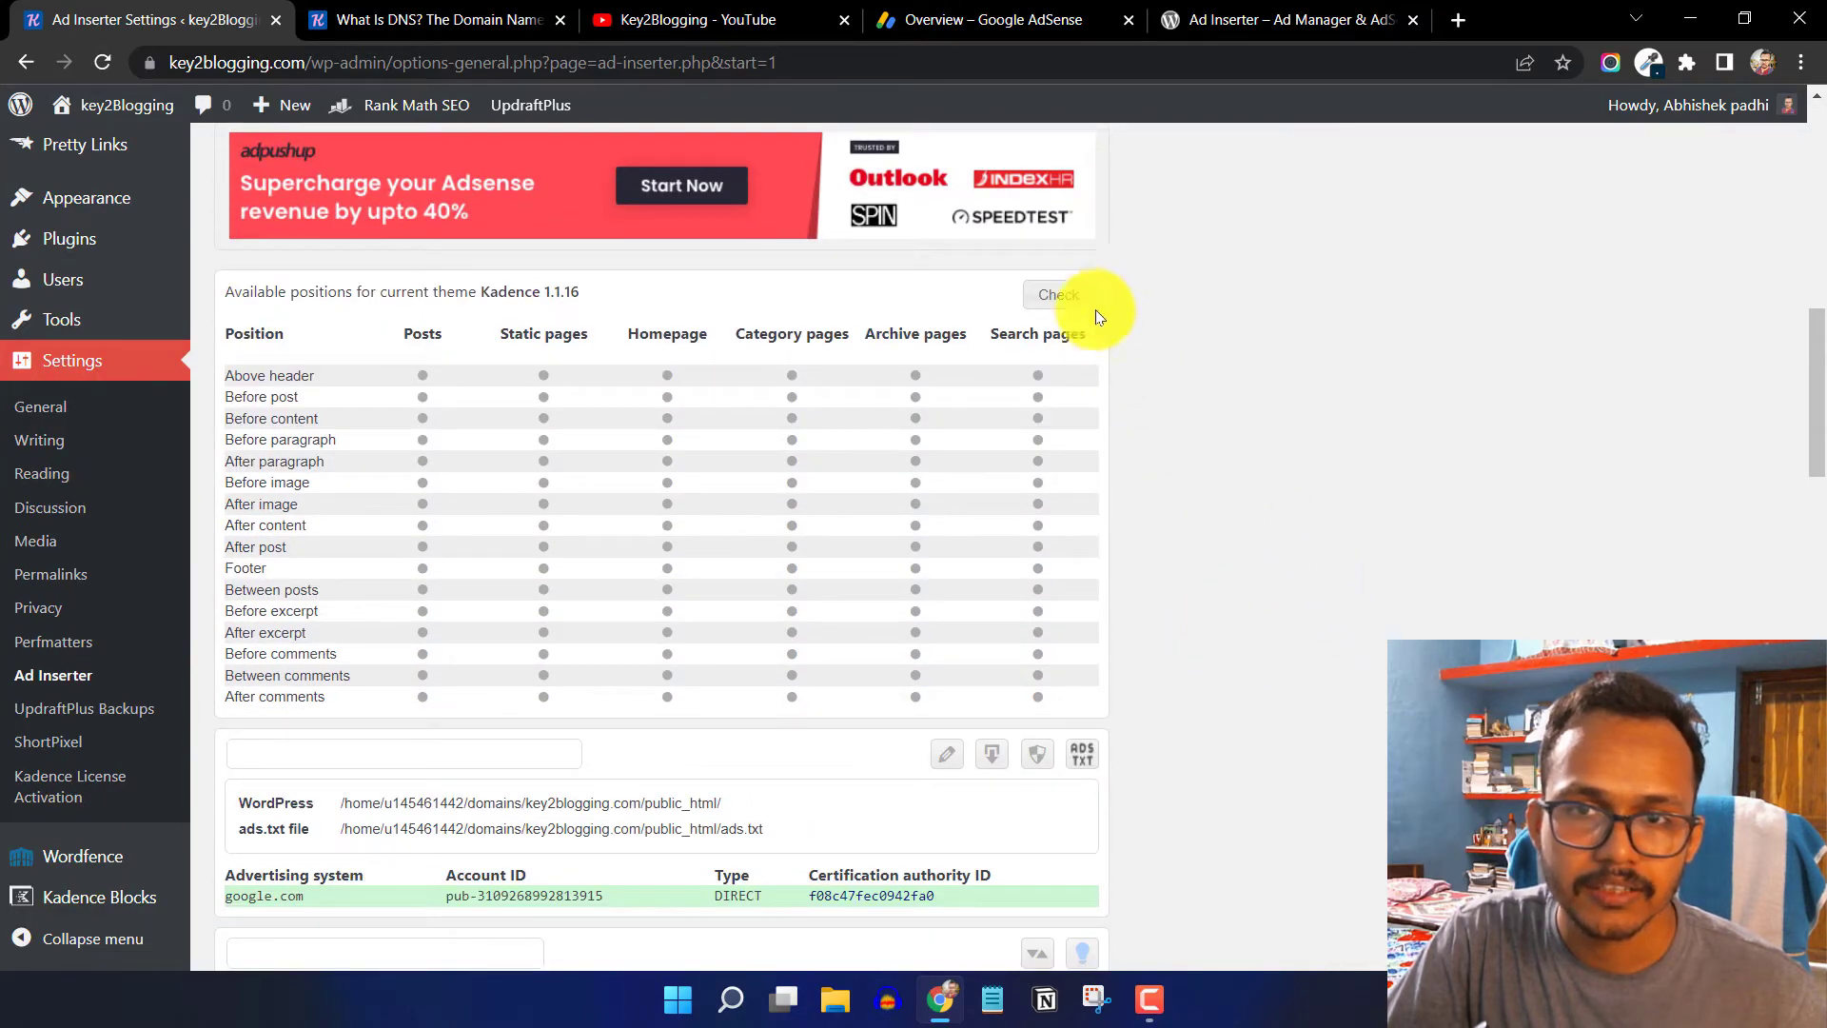
pyautogui.click(1077, 296)
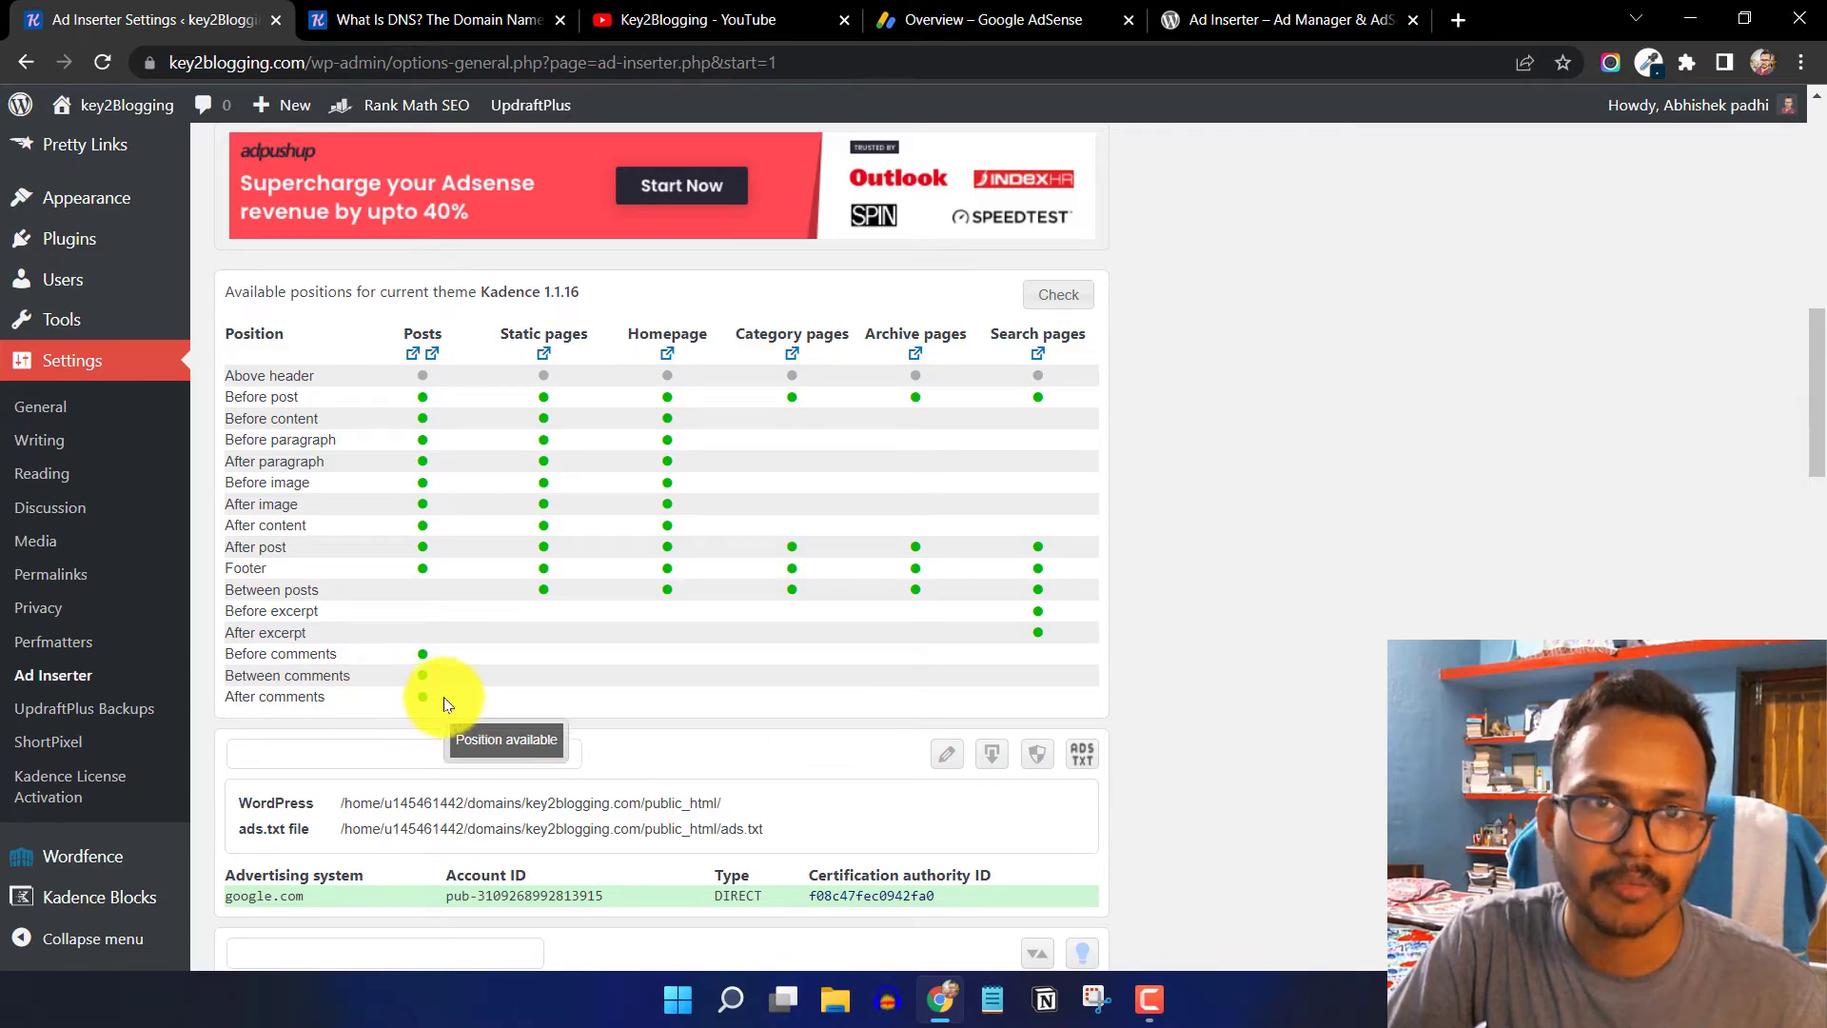
# - Scroll through the live 'What Is DNS?' post checking its content and sidebar ads, then return to Ad Inserter settings
pyautogui.click(428, 19)
pyautogui.scroll(-20, 1197, 567)
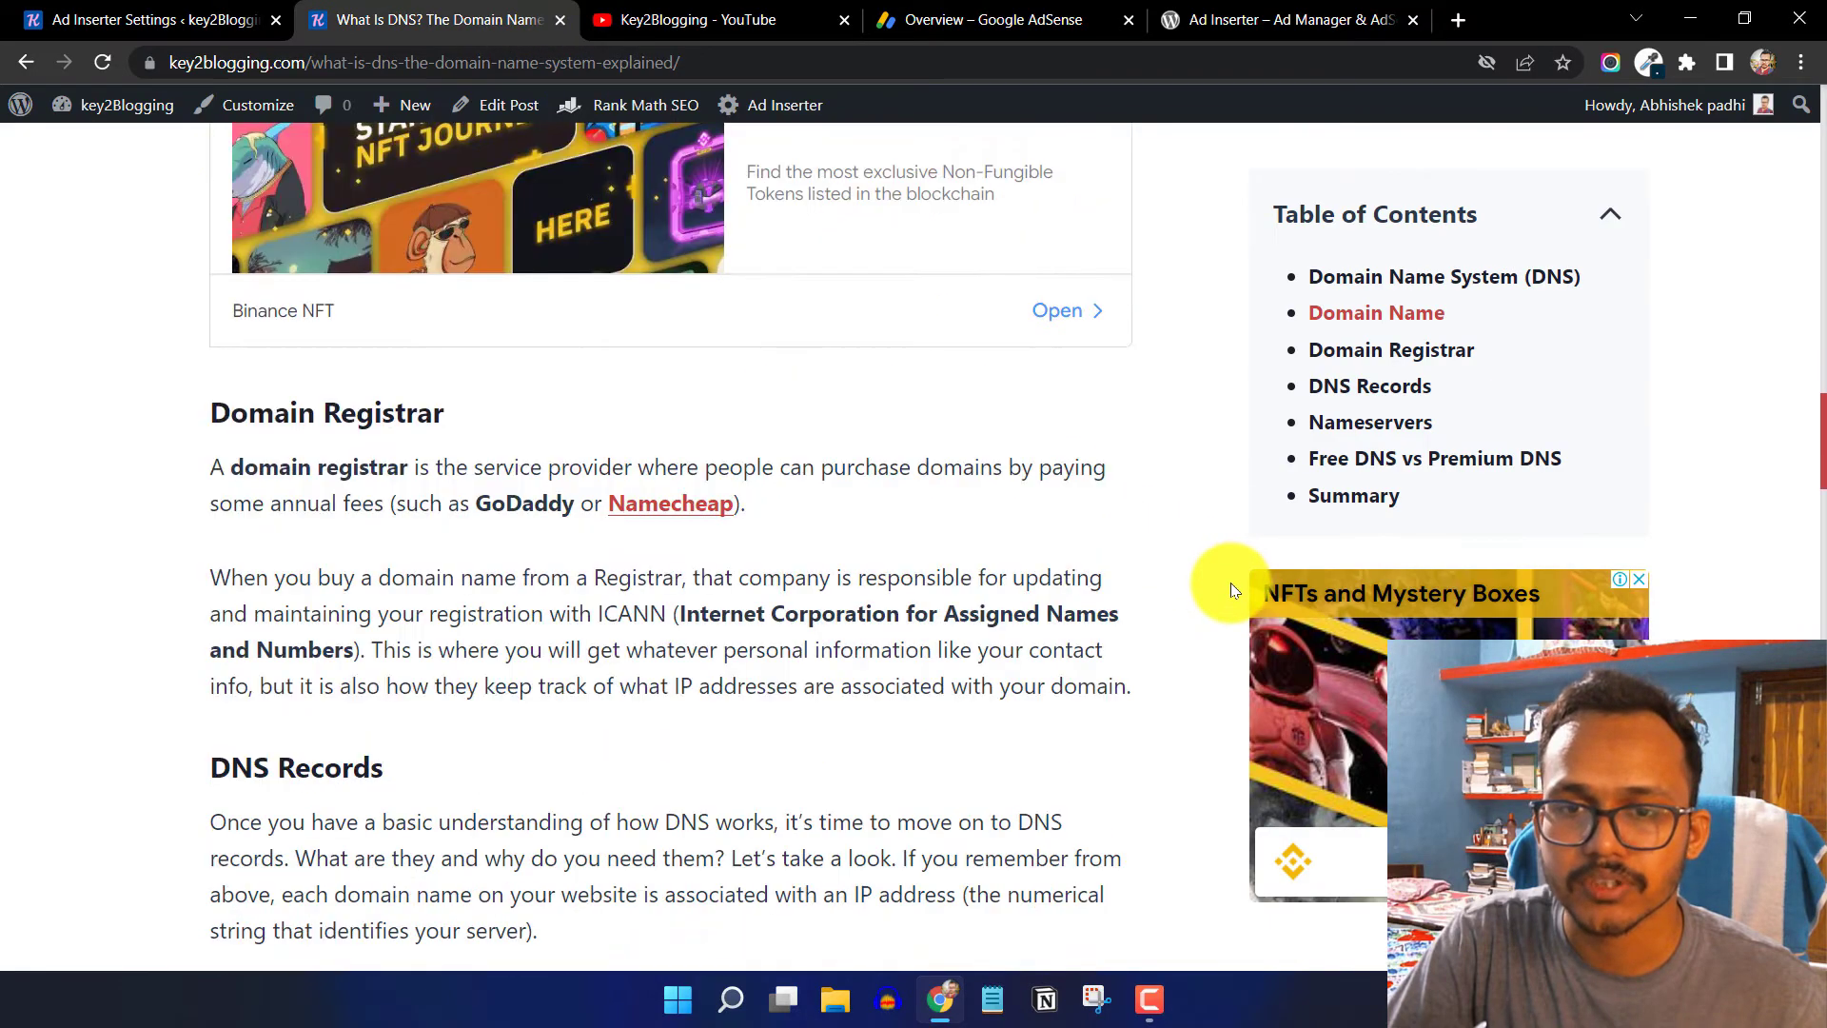
pyautogui.scroll(-3, 1168, 586)
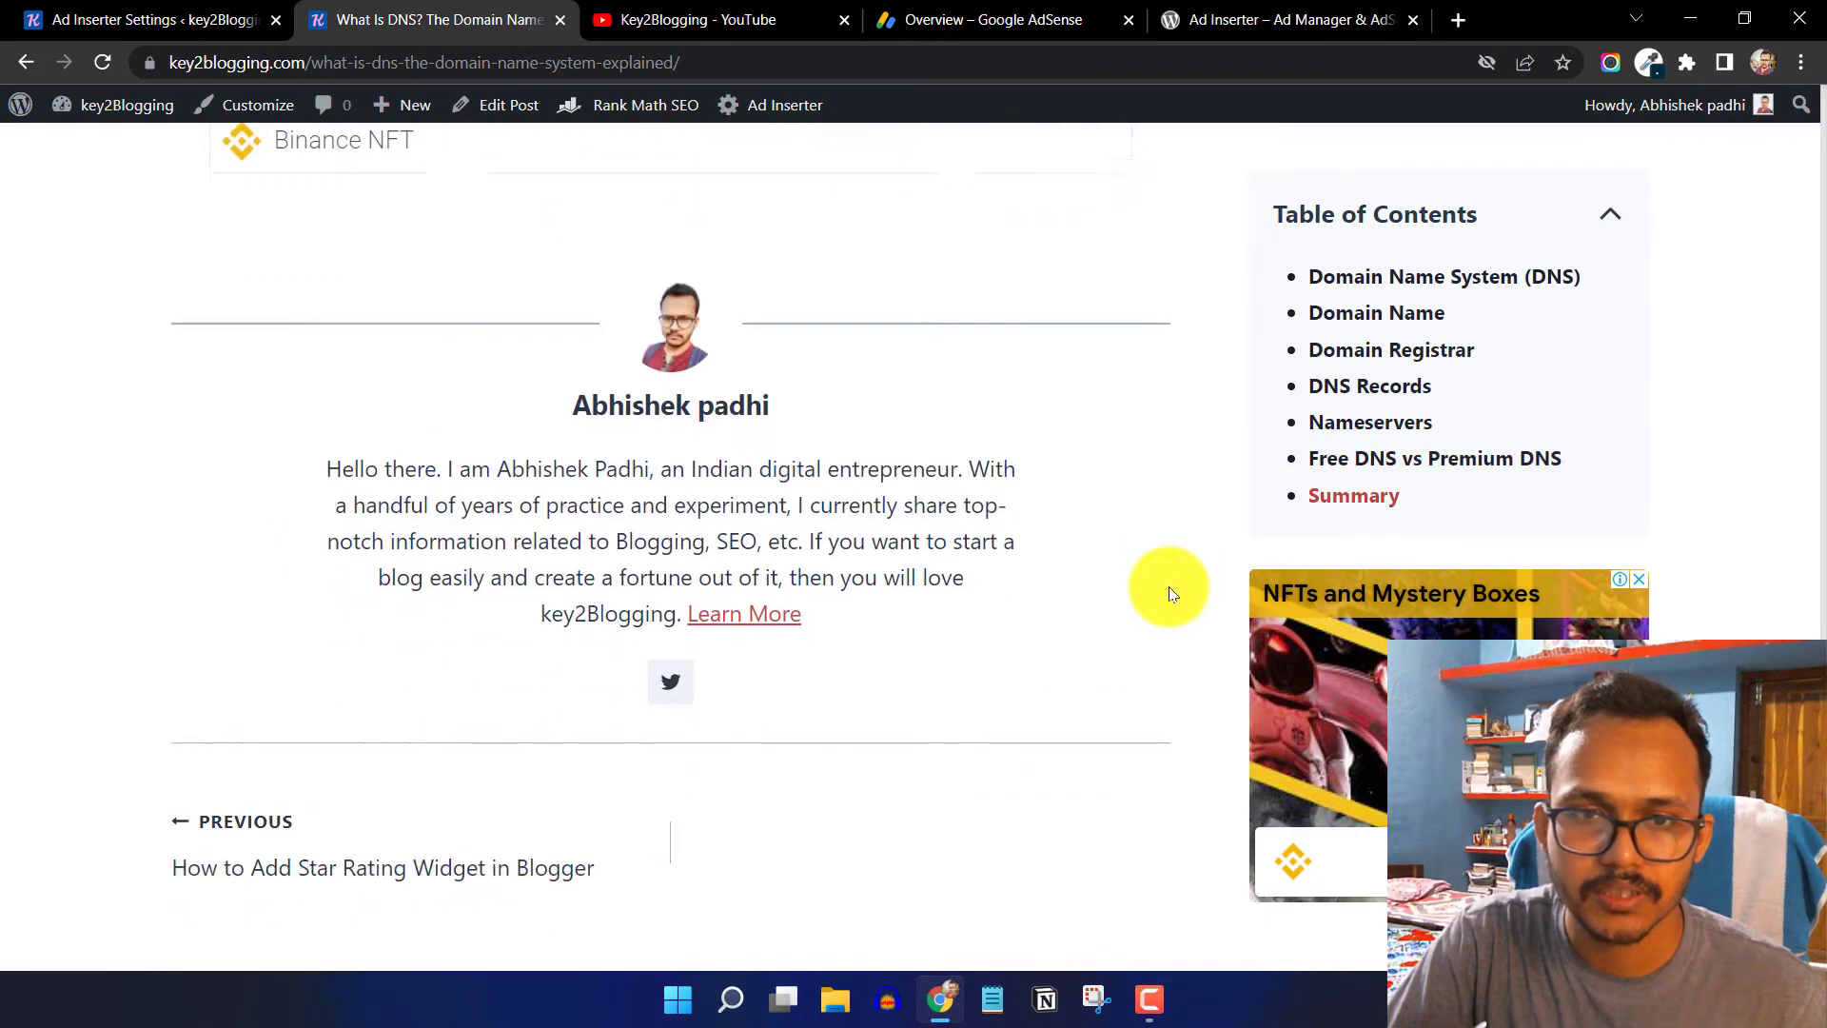
pyautogui.scroll(5, 1176, 571)
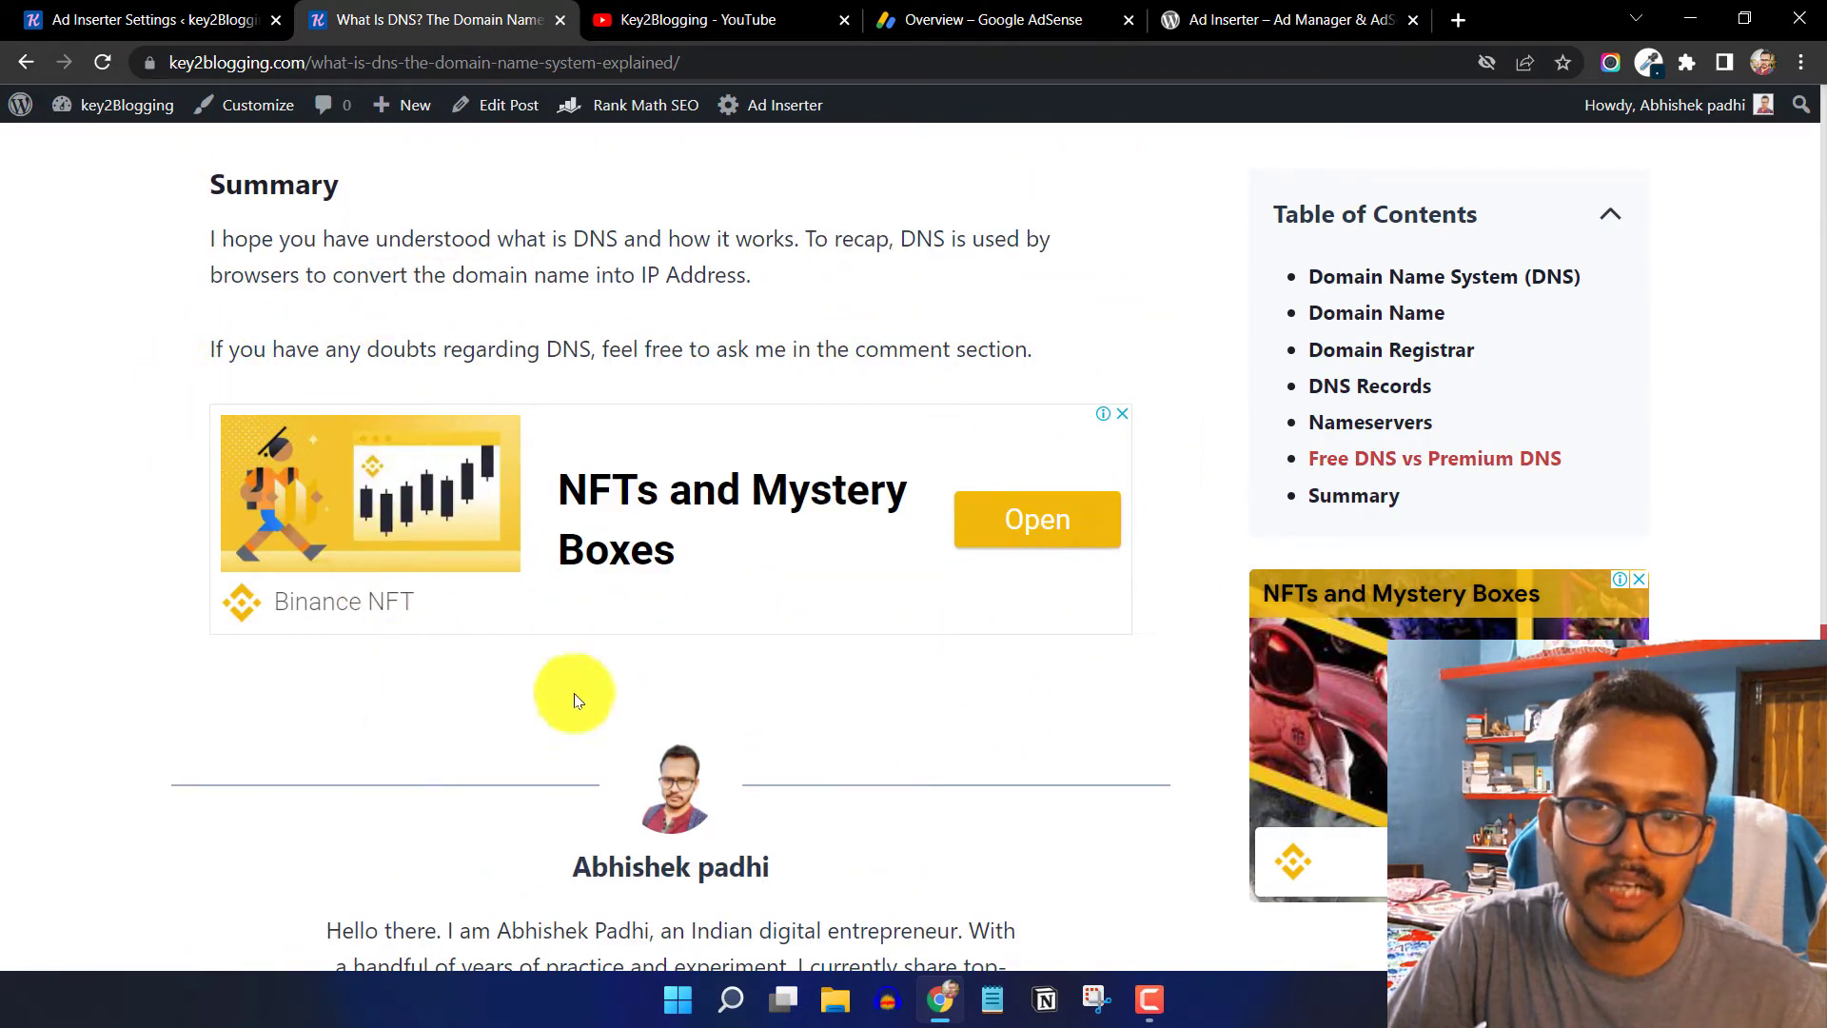
pyautogui.scroll(-6, 898, 702)
pyautogui.scroll(-15, 913, 681)
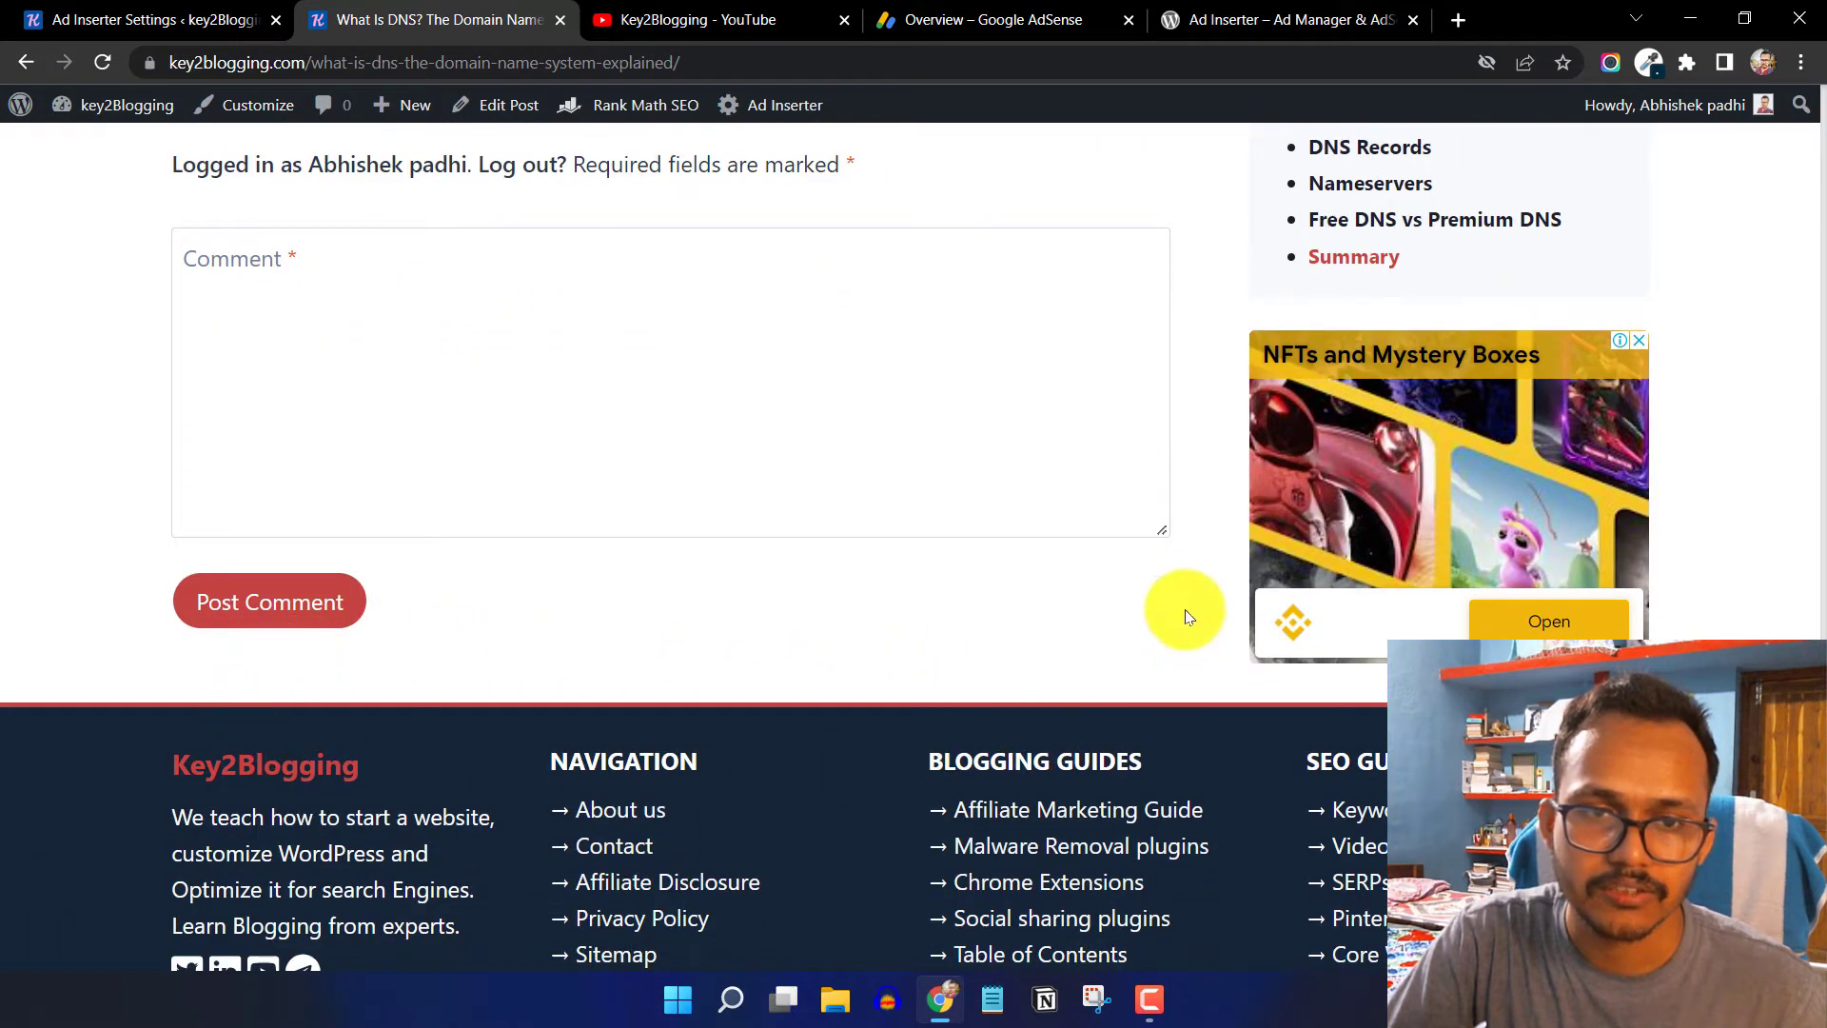
pyautogui.scroll(3, 997, 740)
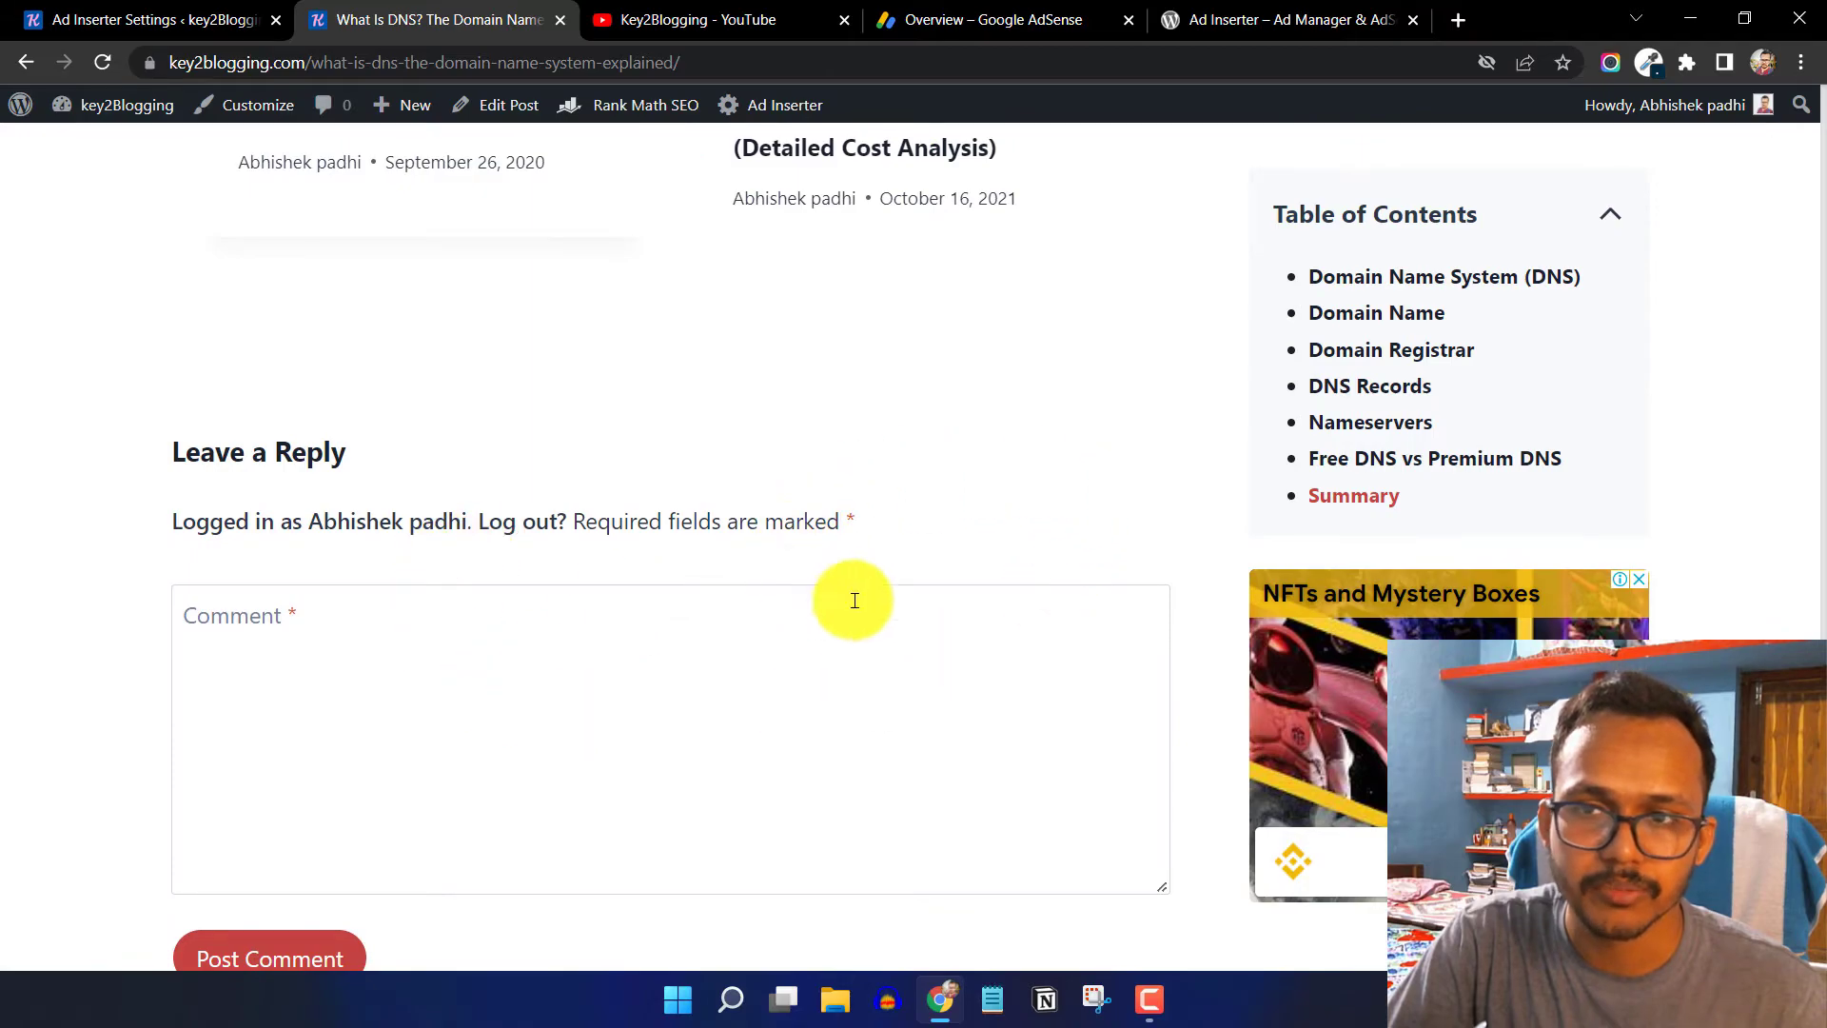
pyautogui.scroll(-5, 954, 530)
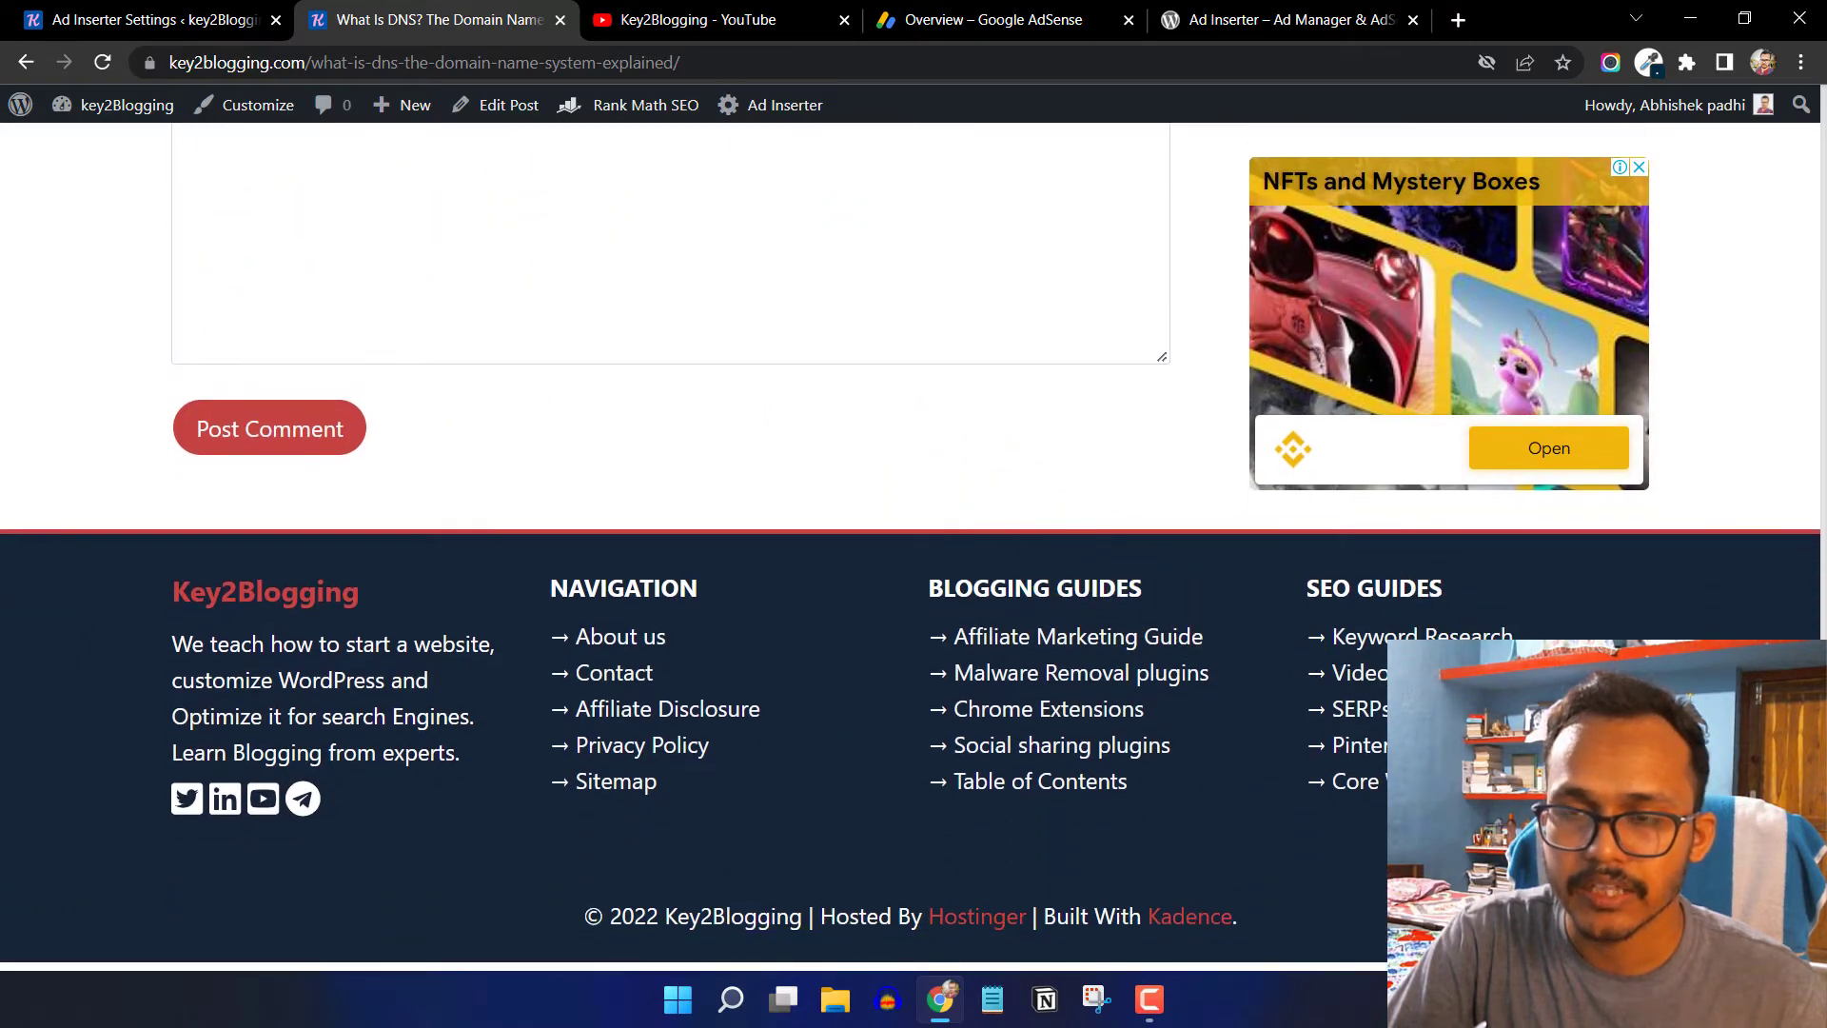
pyautogui.scroll(2, 1754, 469)
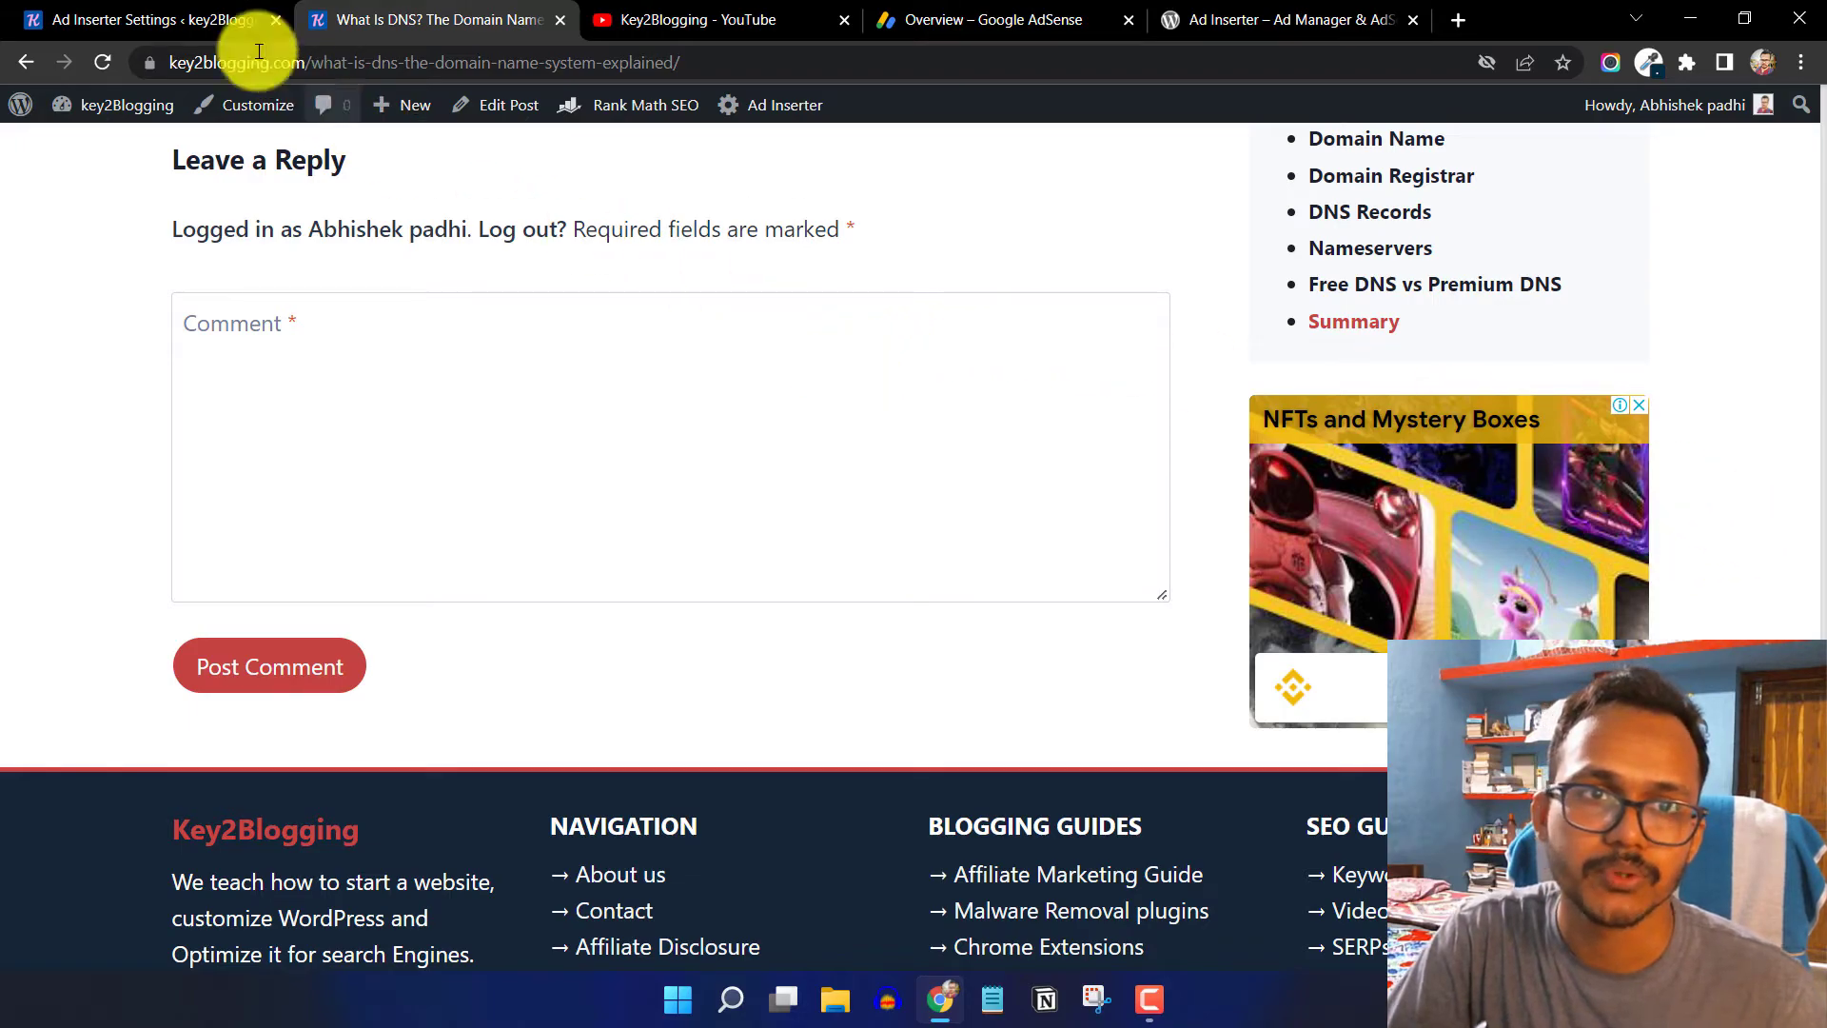
pyautogui.click(250, 21)
# - Show block 1's manual insertion options and select its [adinserter block="1"] shortcode
pyautogui.scroll(10, 795, 573)
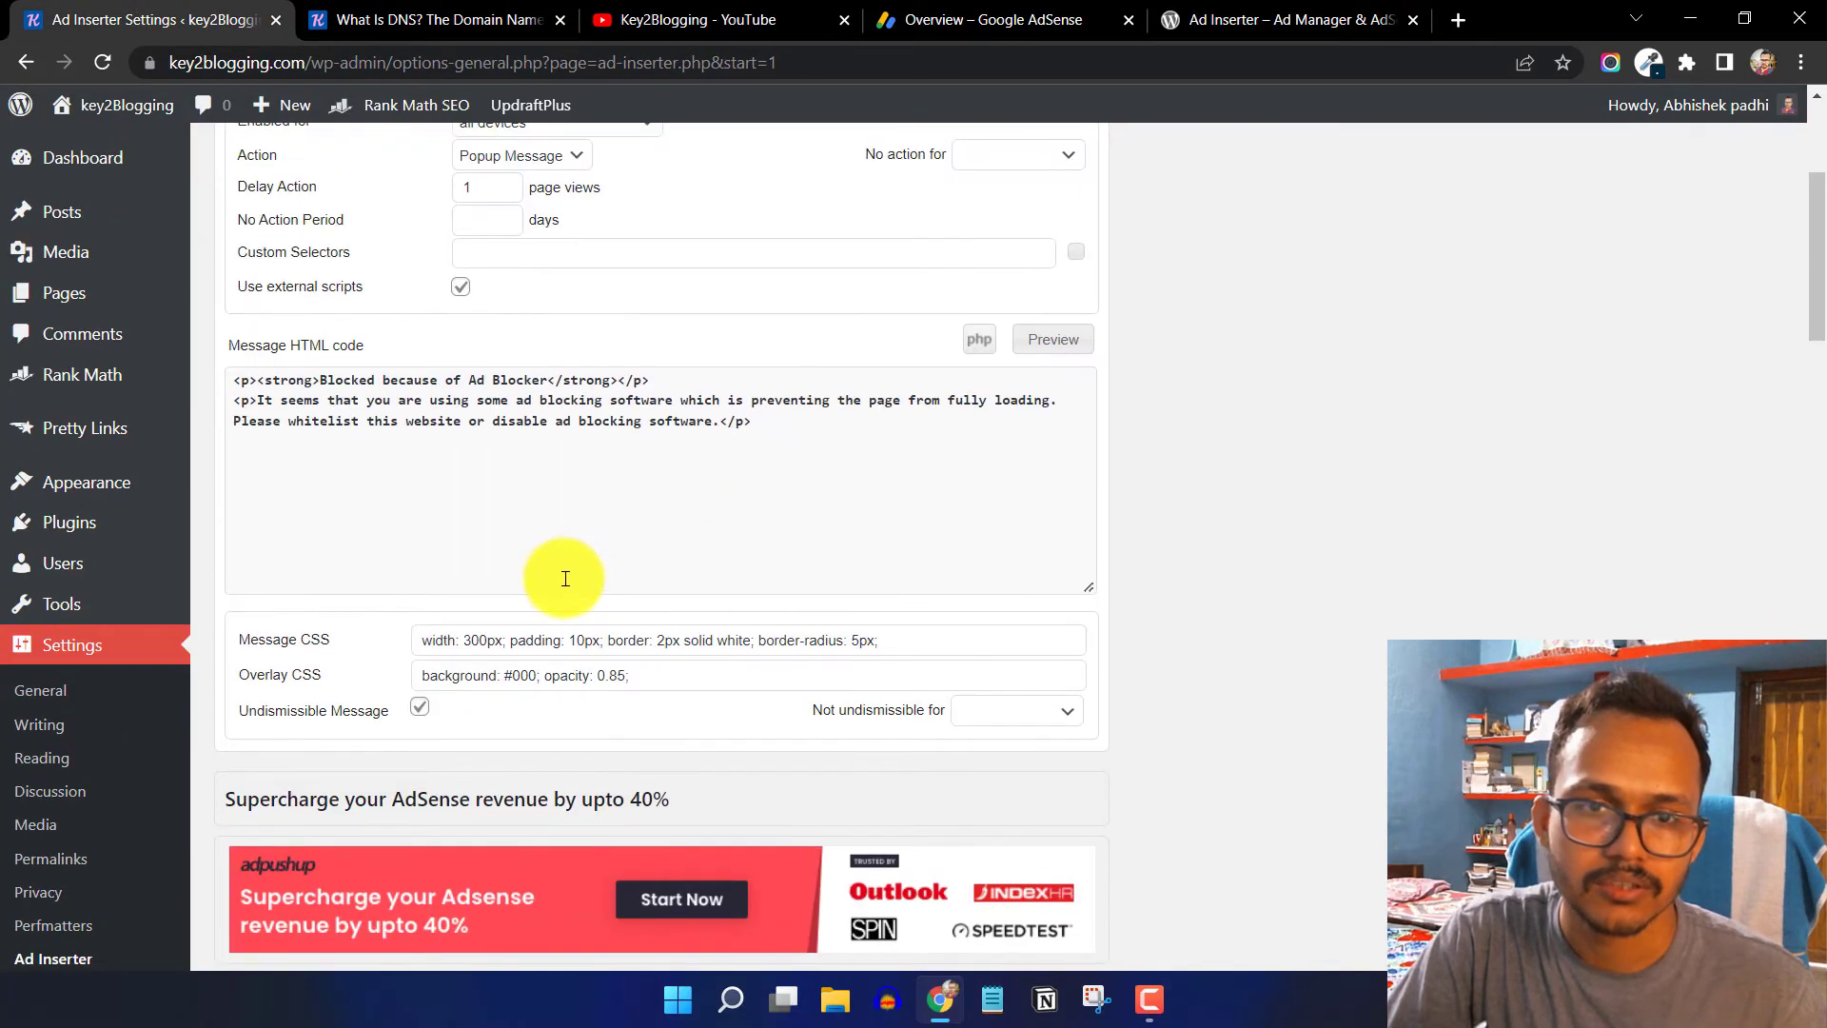
pyautogui.scroll(1, 547, 479)
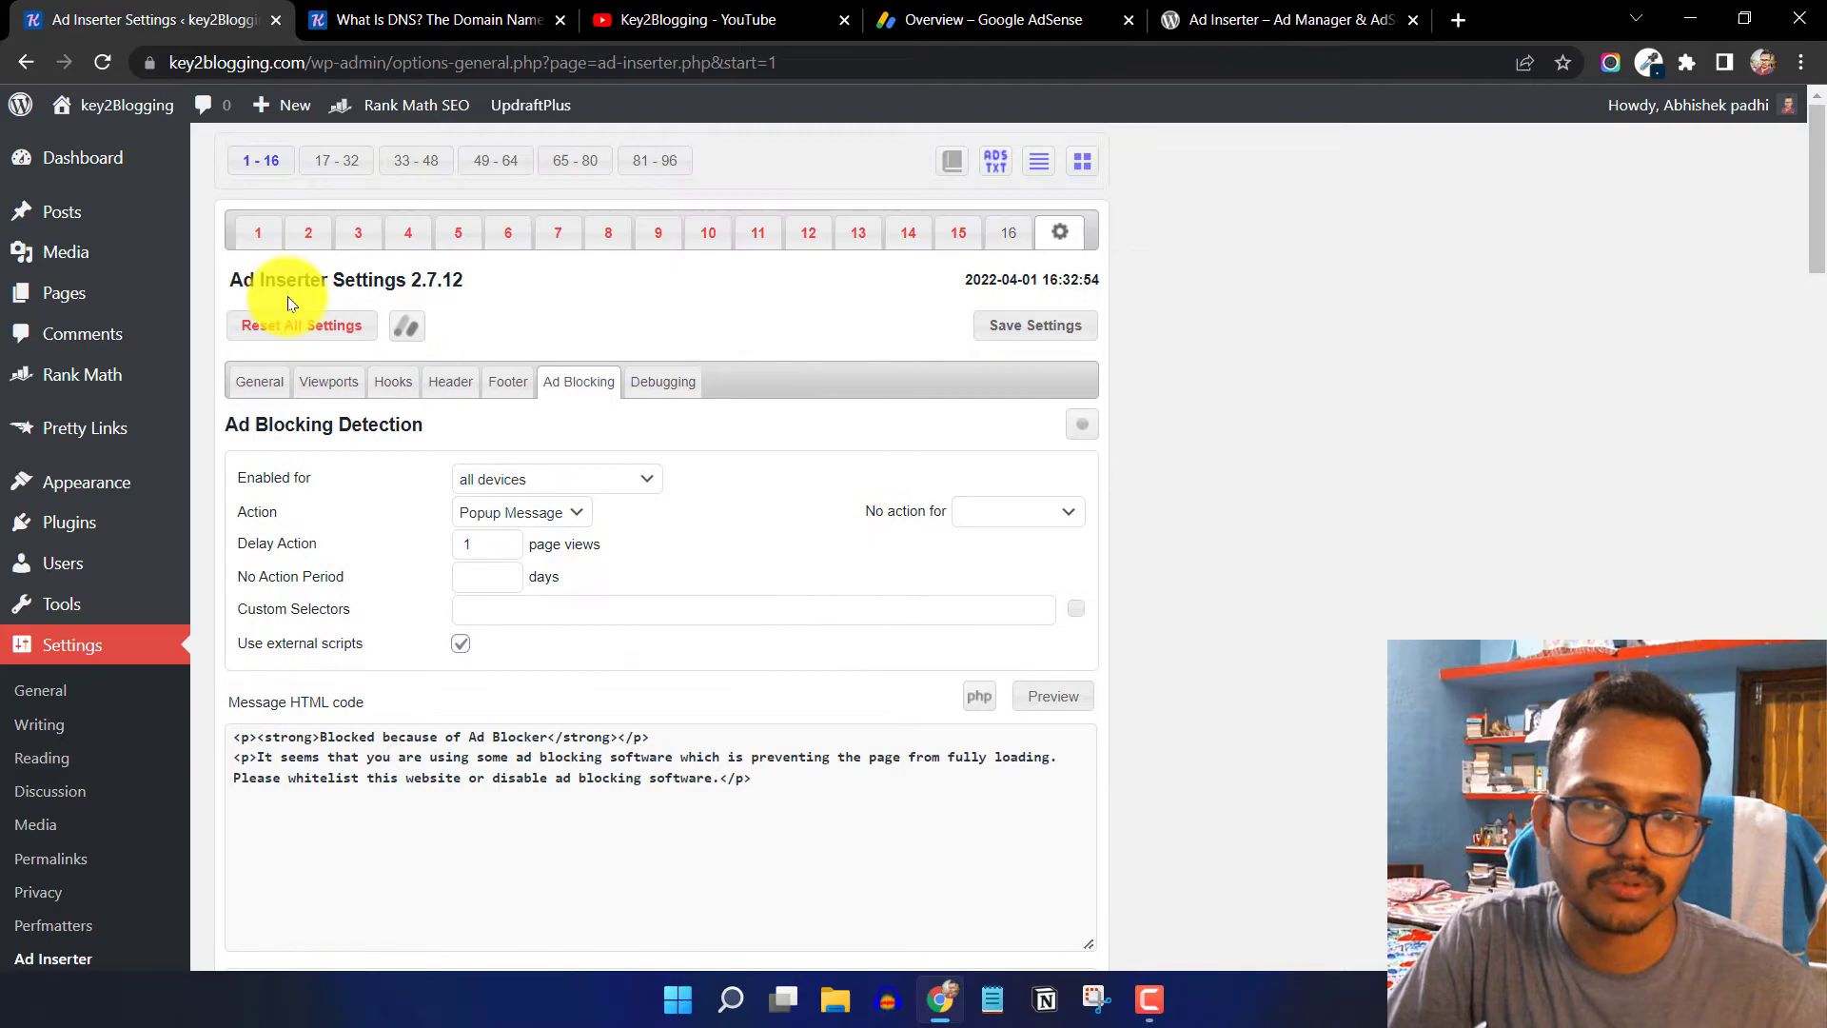
pyautogui.click(257, 231)
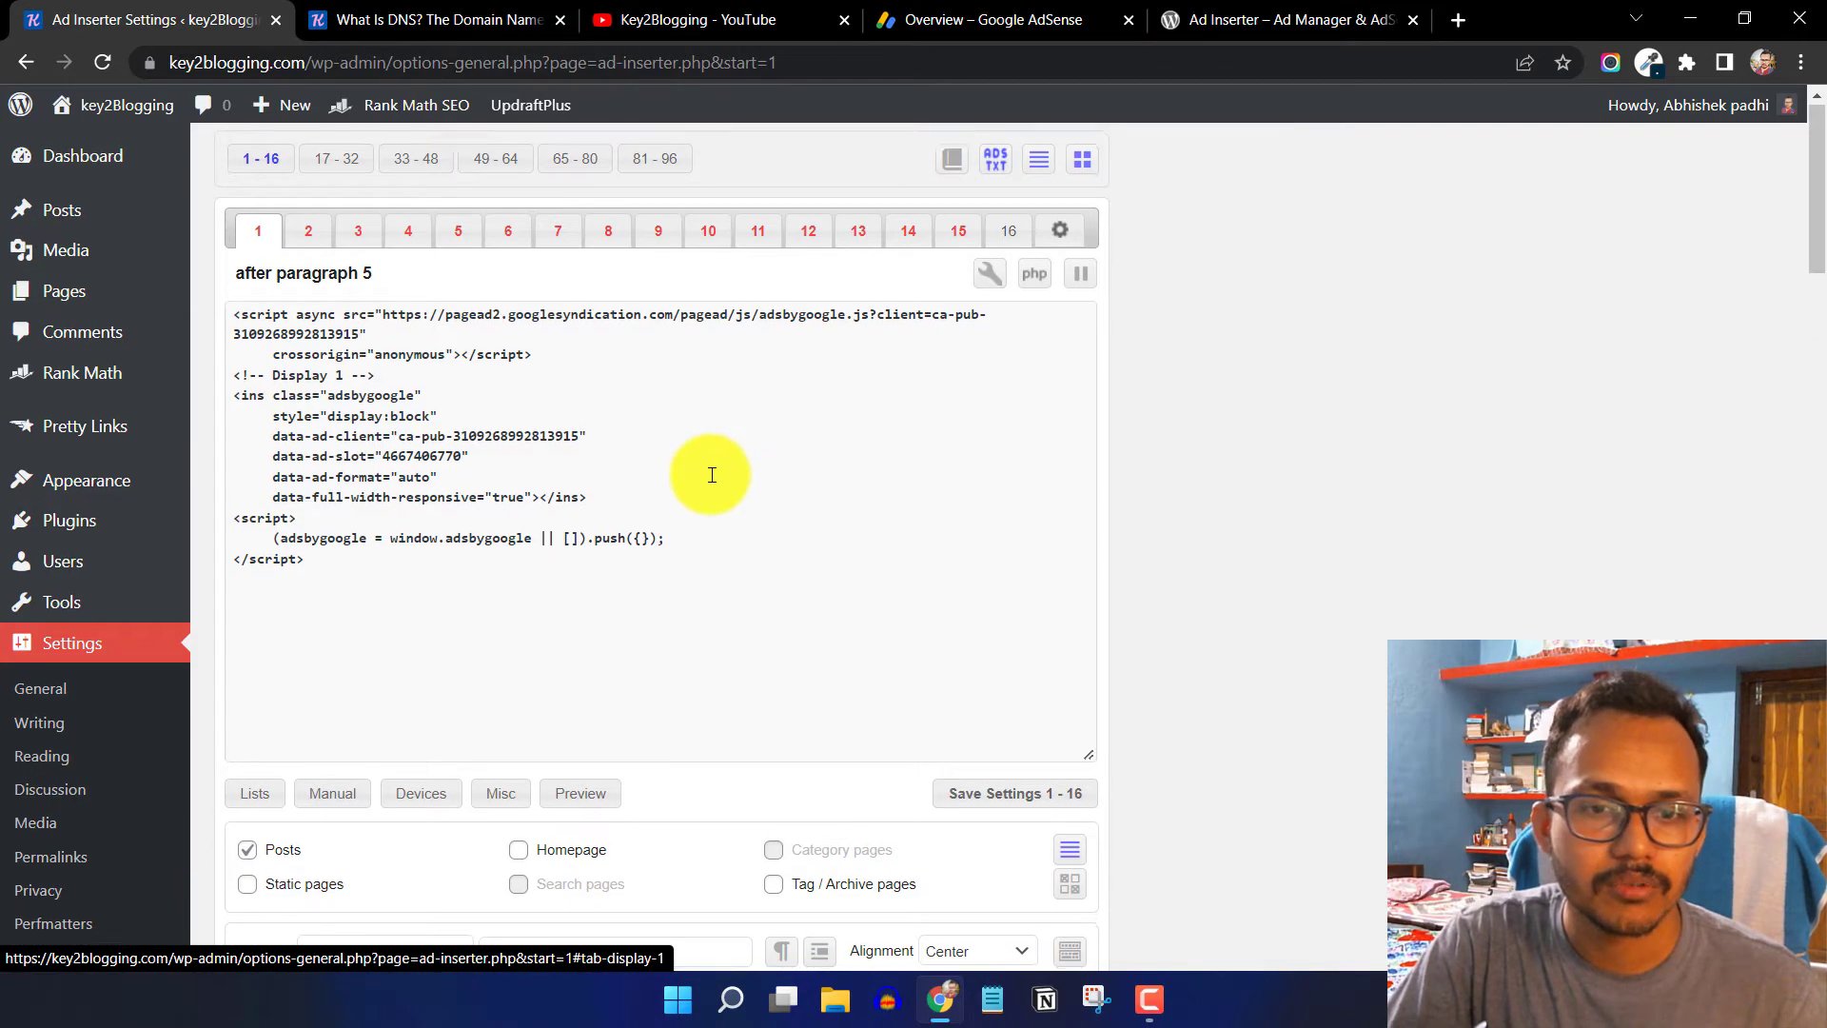
pyautogui.scroll(-2, 381, 571)
pyautogui.click(334, 562)
pyautogui.scroll(-4, 362, 533)
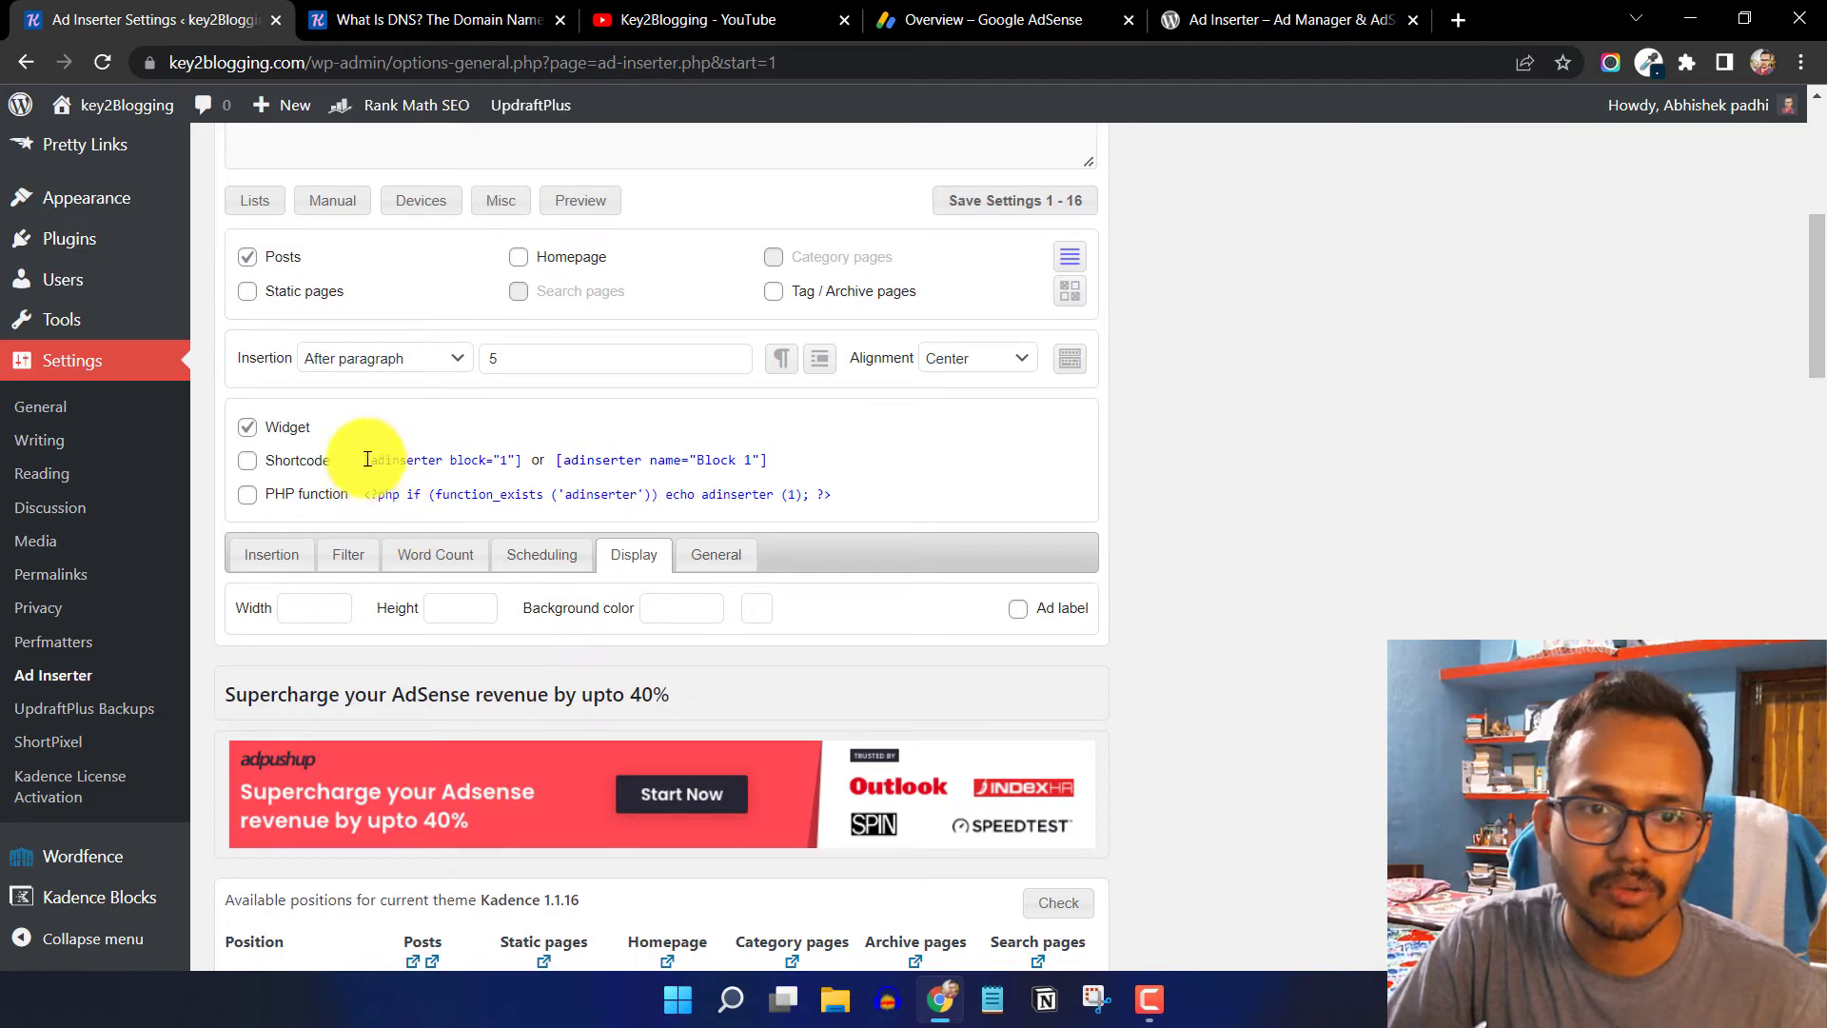
pyautogui.doubleClick(403, 461)
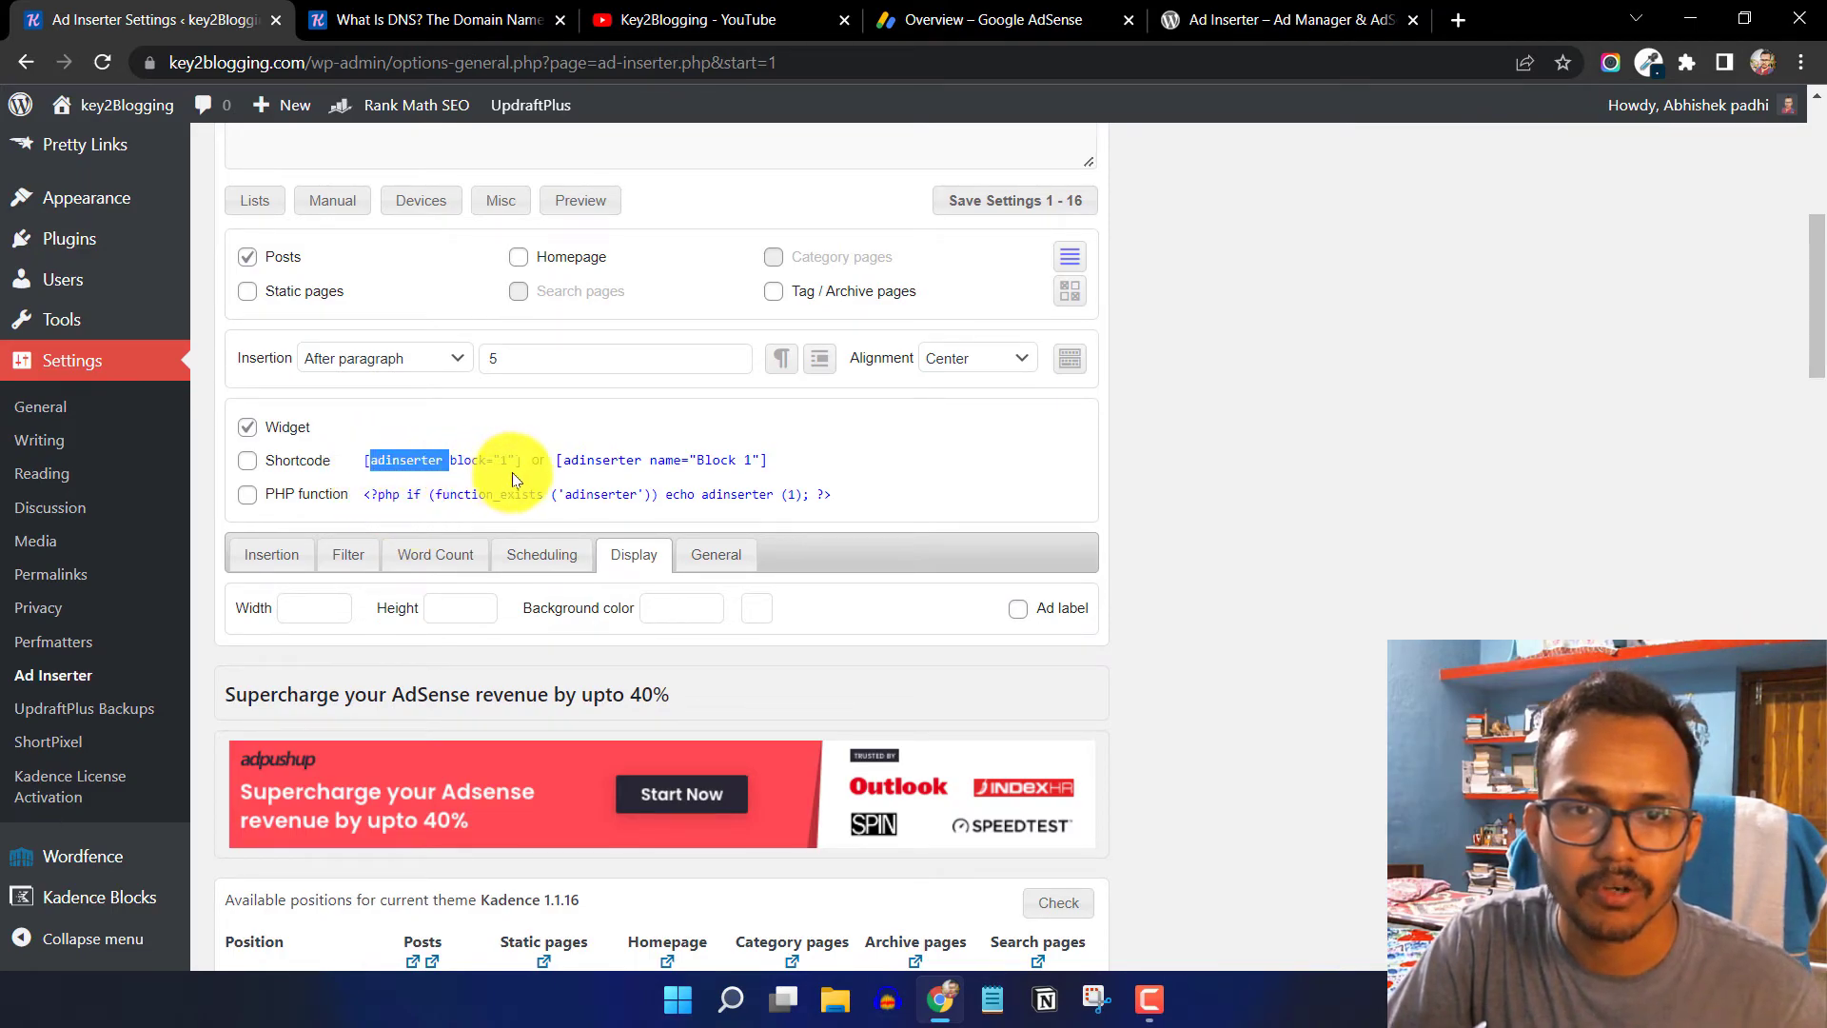
pyautogui.moveTo(522, 460); pyautogui.dragTo(362, 459)
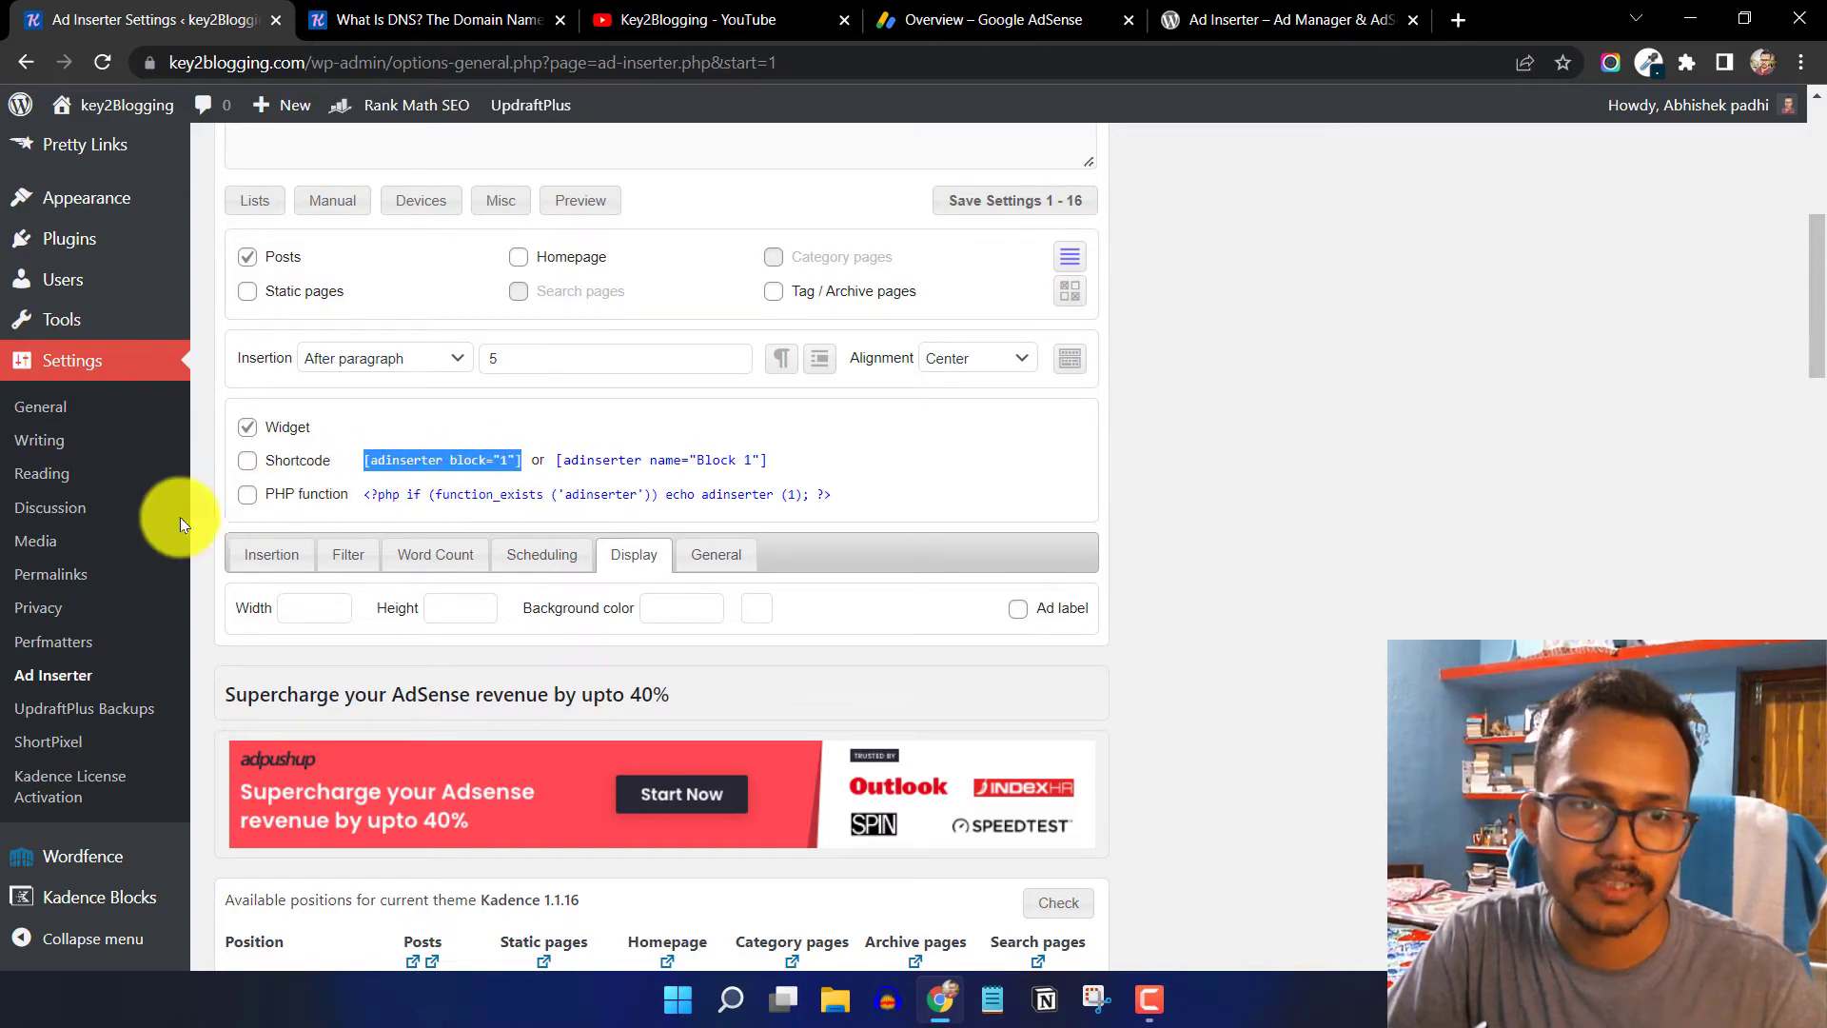
pyautogui.scroll(3, 104, 359)
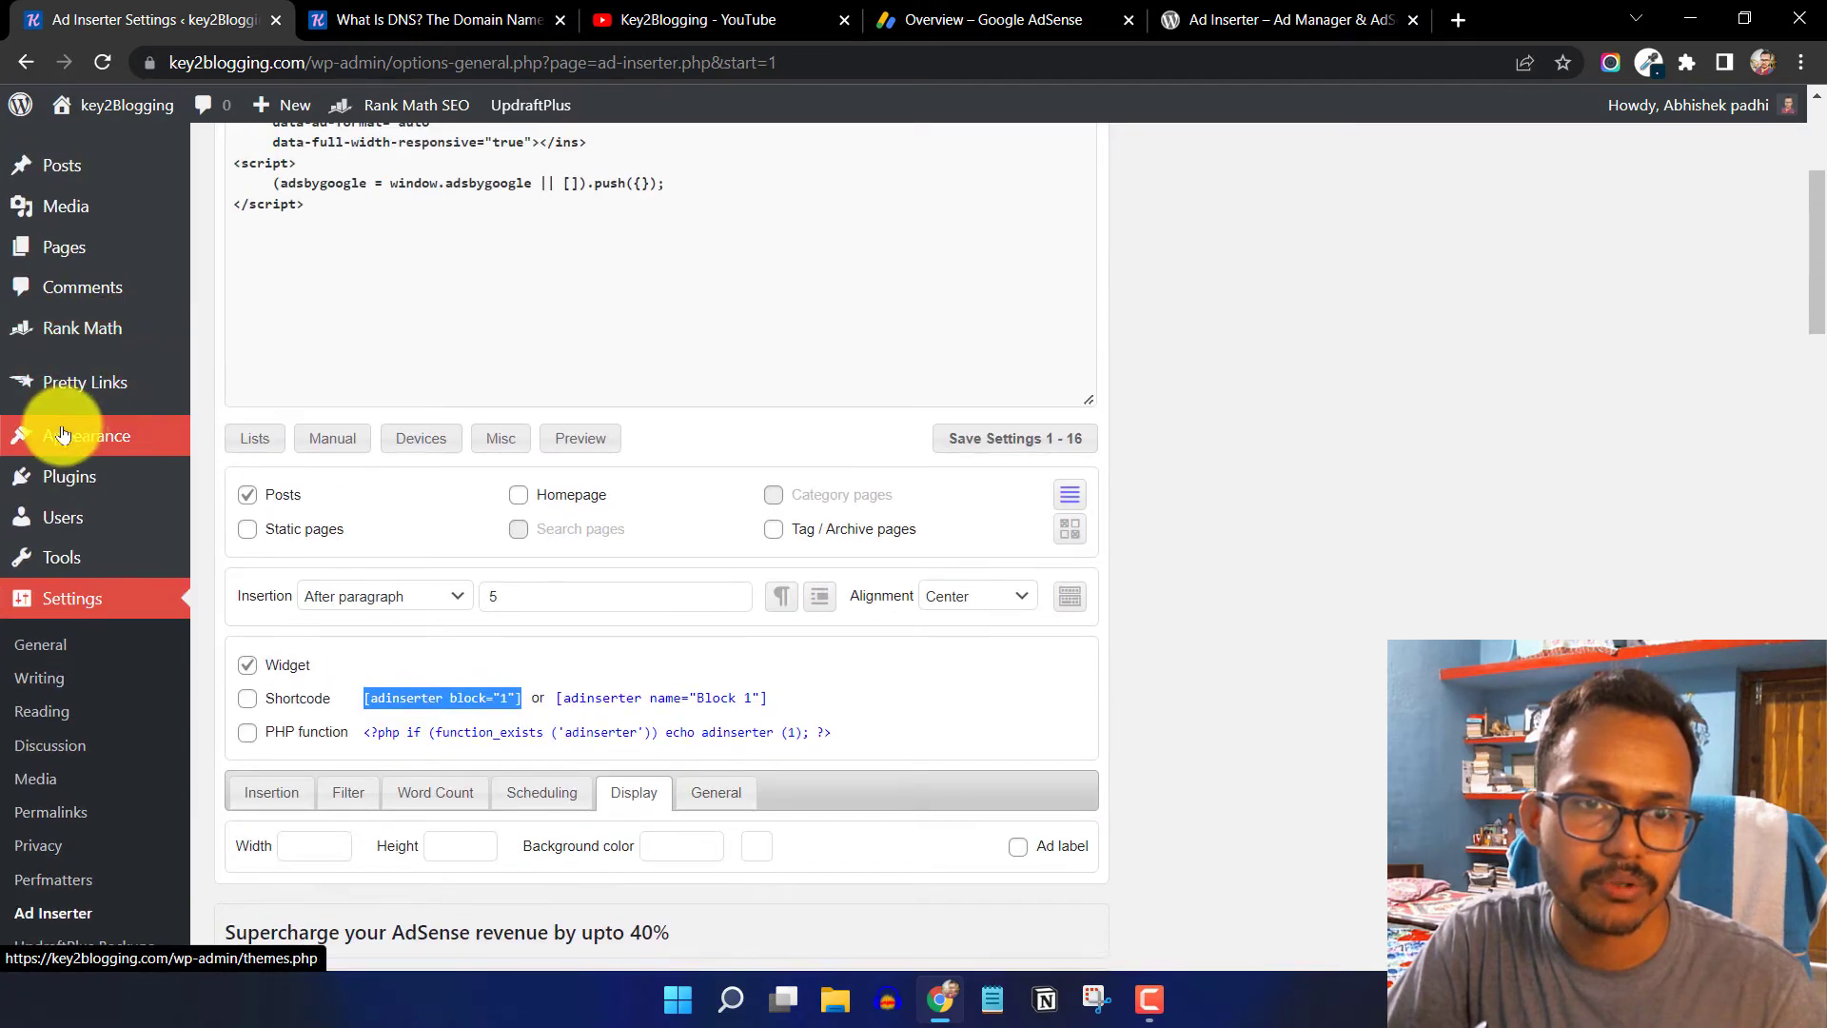
# - Add a Shortcode block to Sidebar 1 on the Widgets page, then remove it again
pyautogui.moveTo(102, 433)
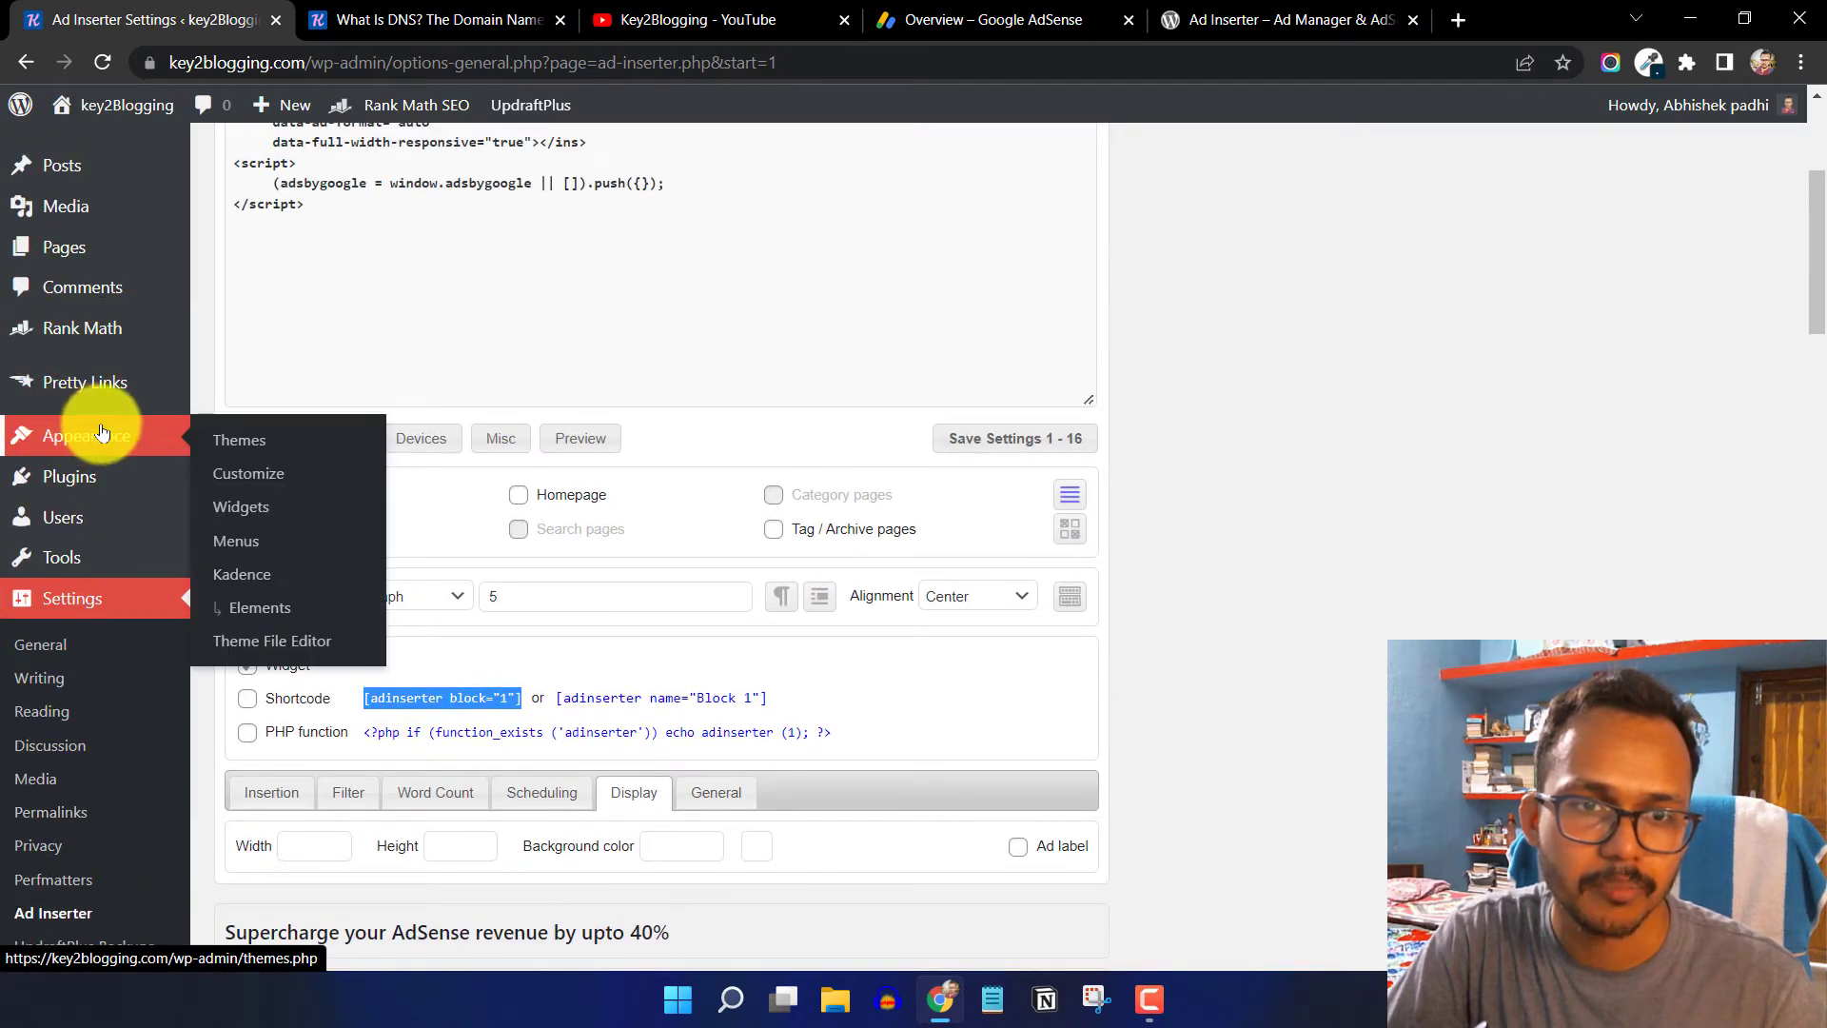
pyautogui.click(242, 514)
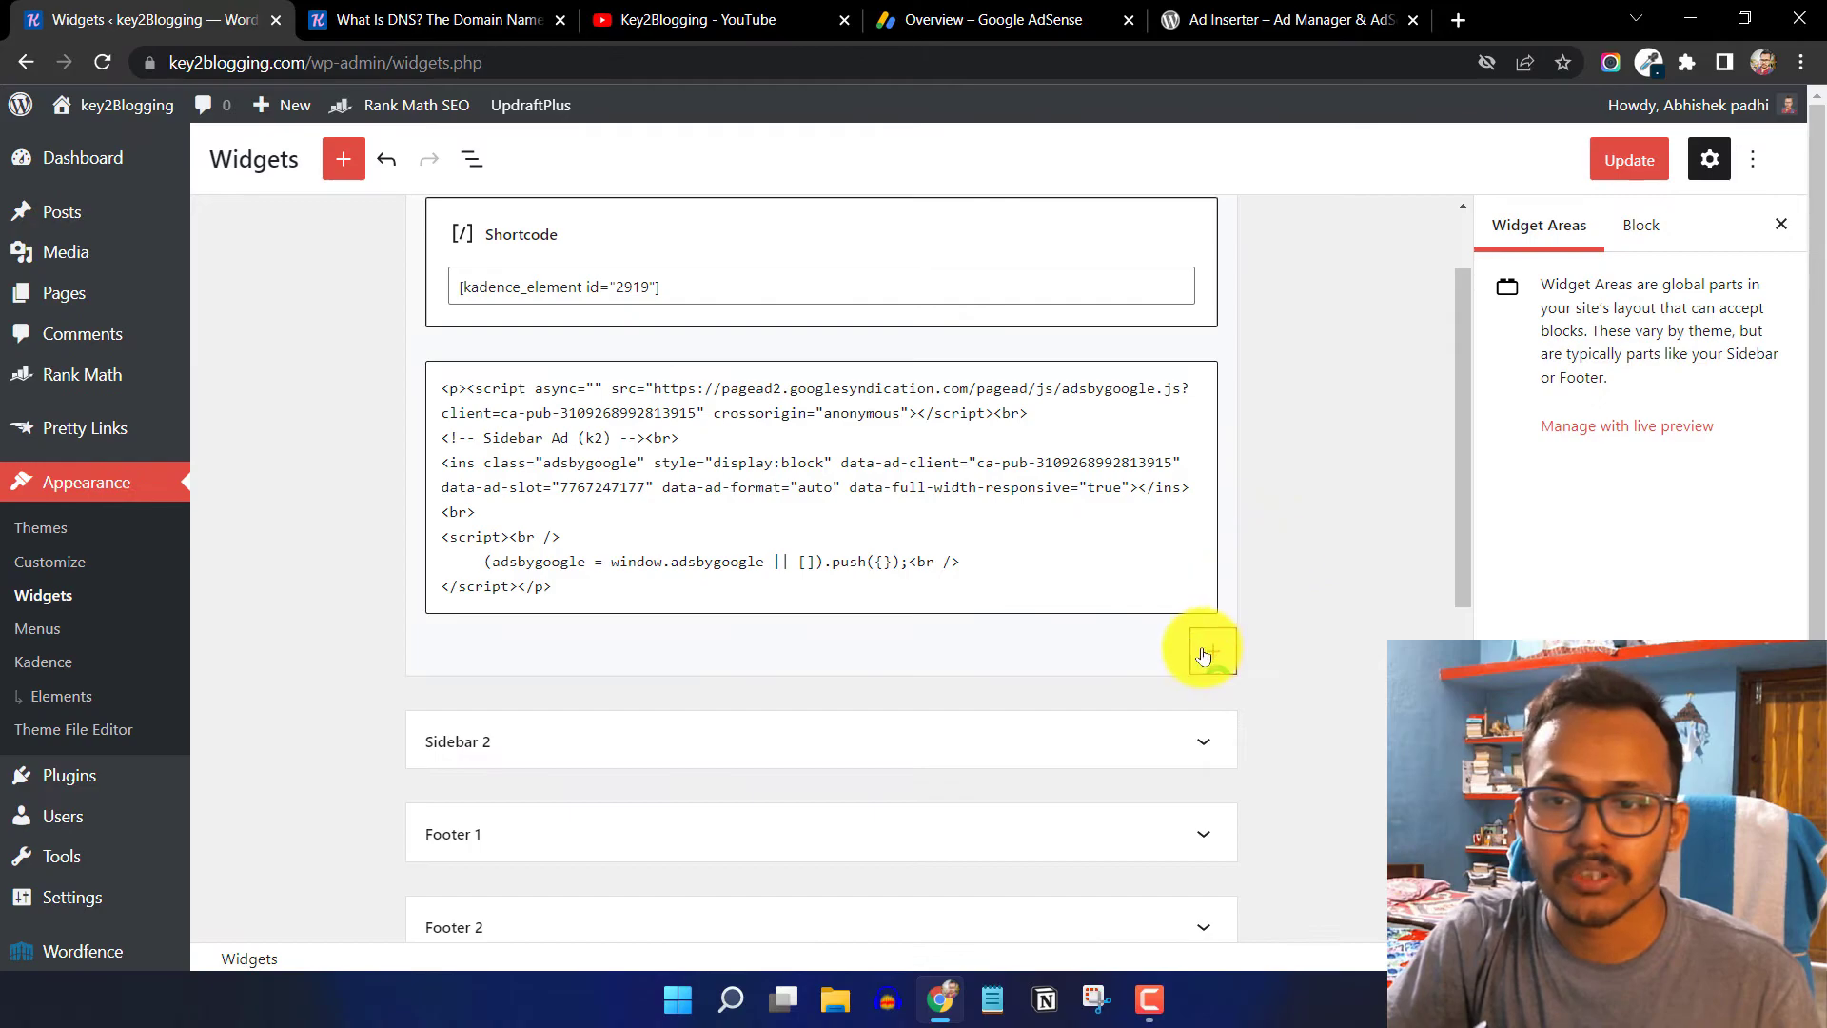
pyautogui.click(1211, 653)
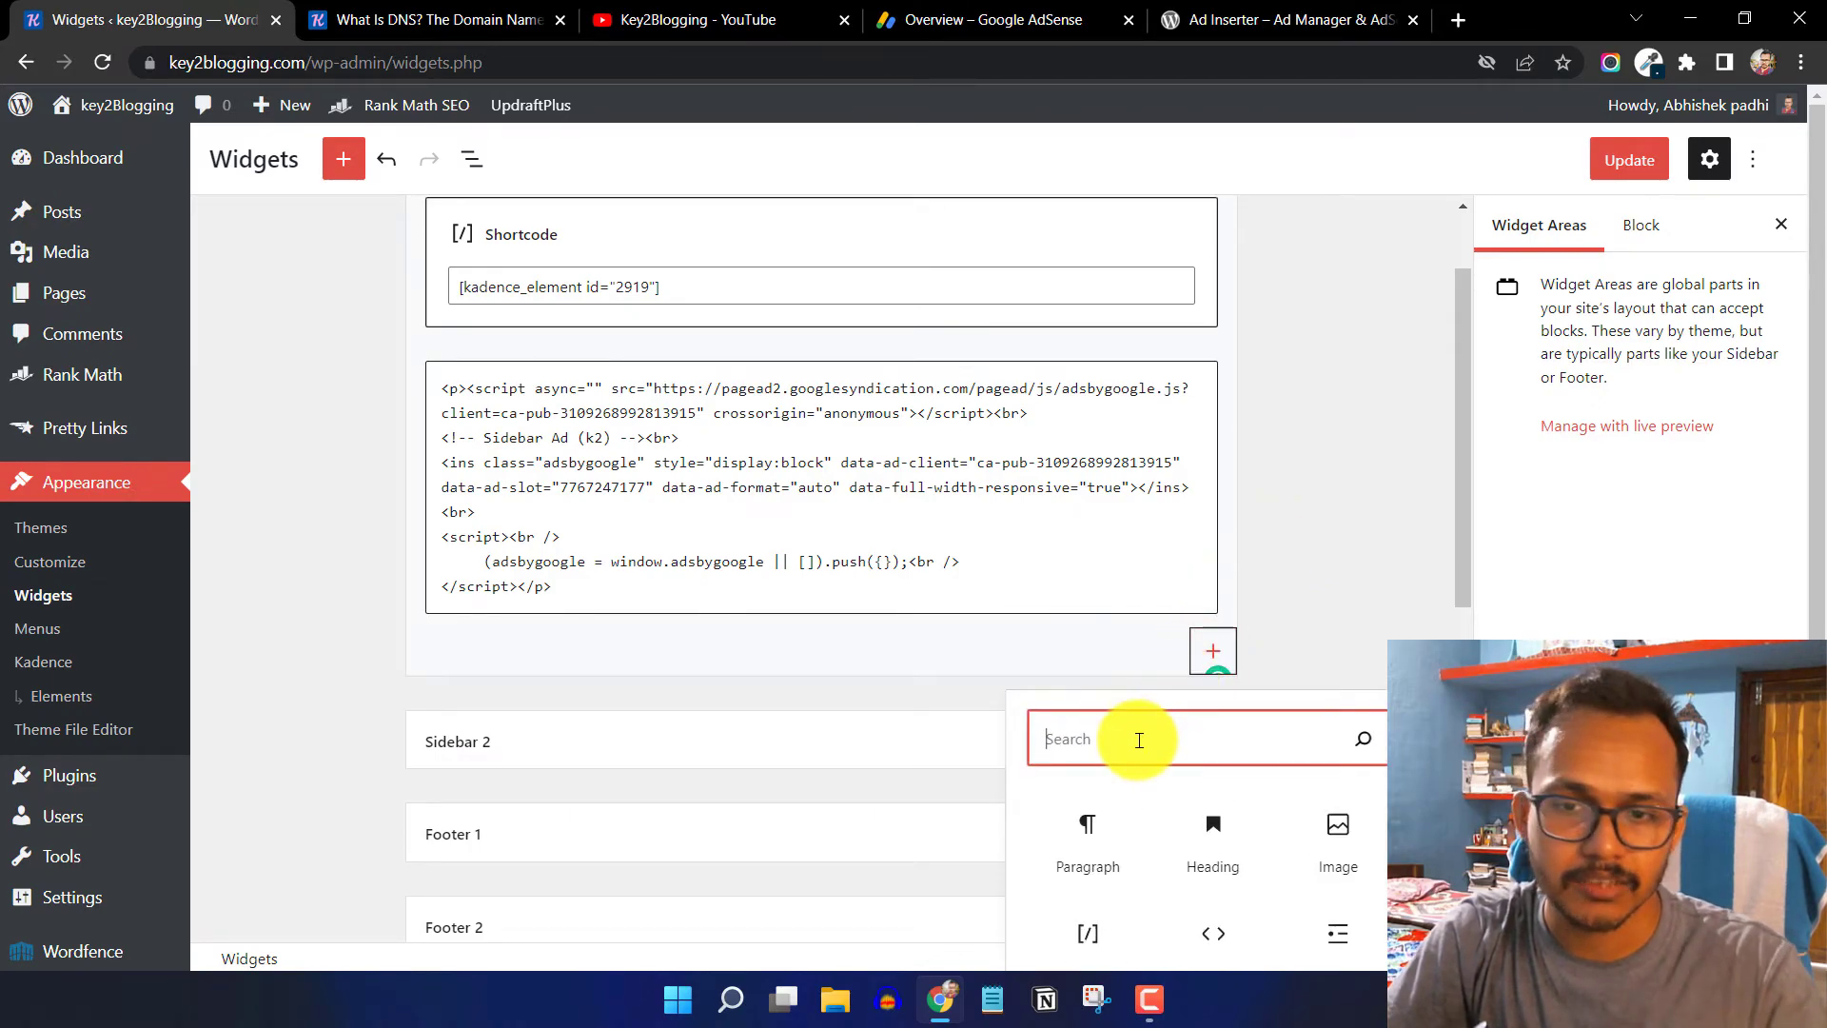
pyautogui.write('sh')
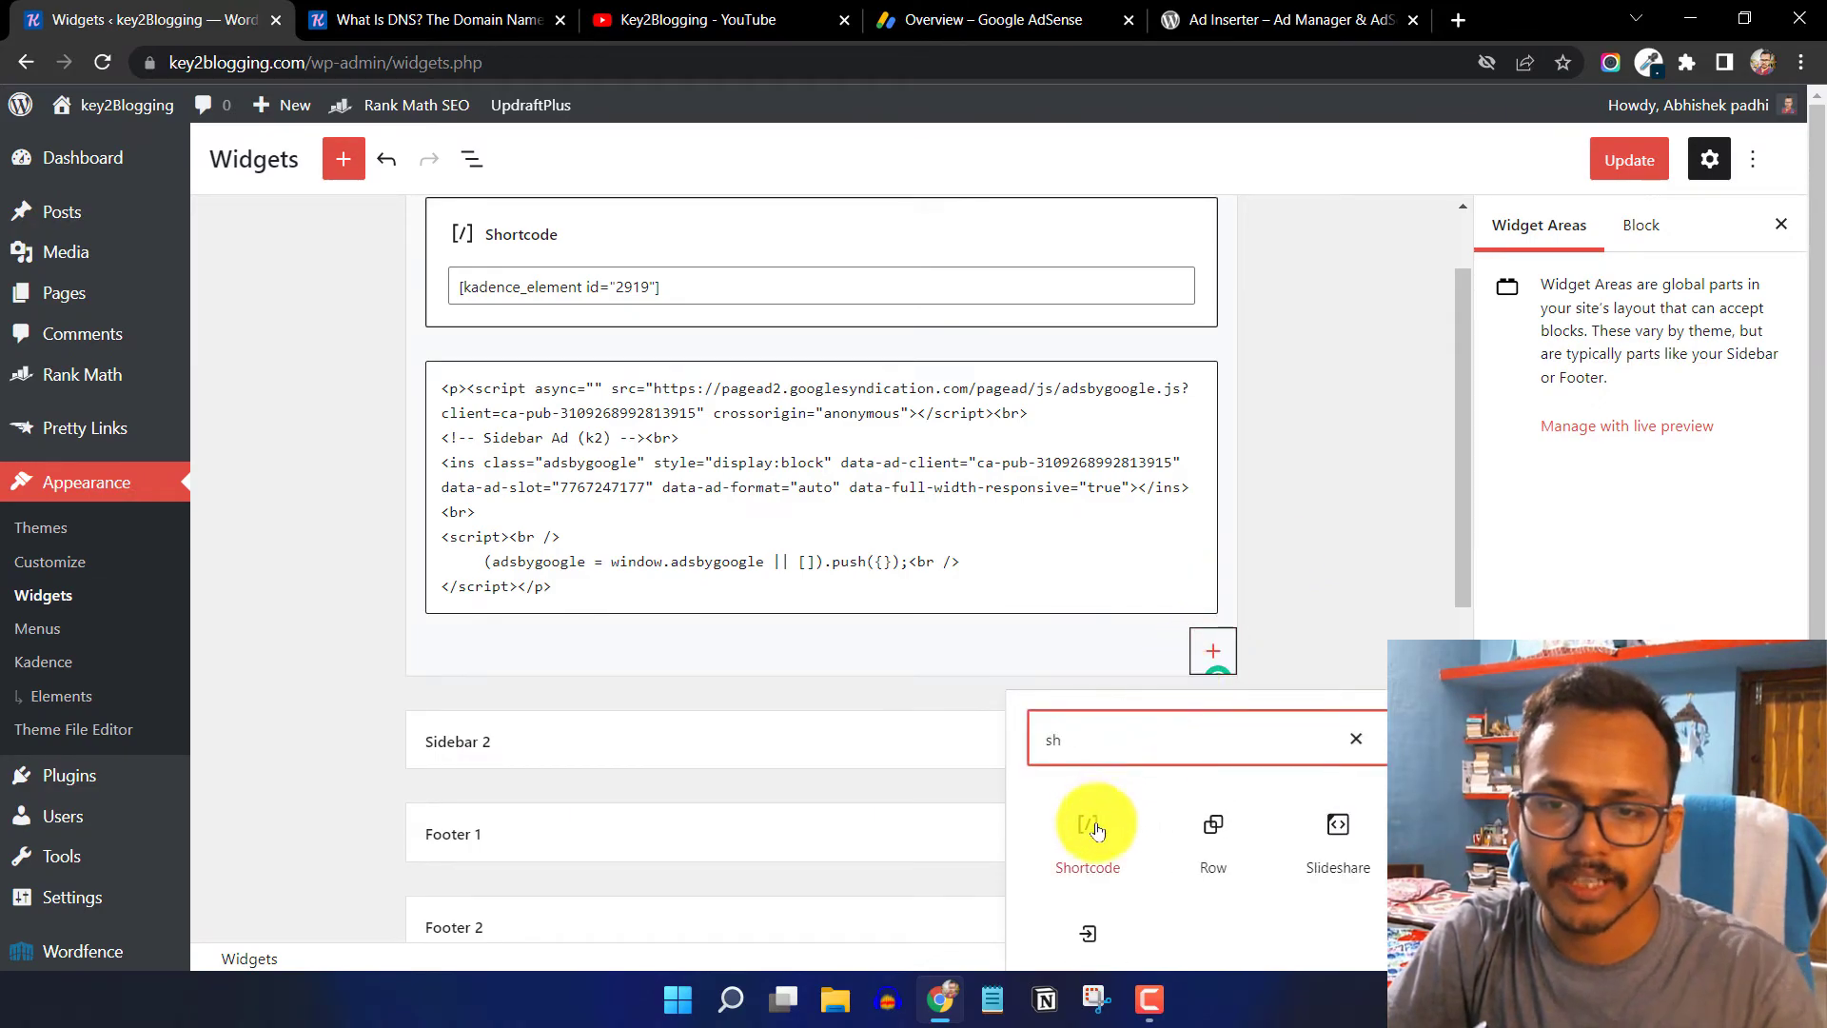
pyautogui.click(1092, 839)
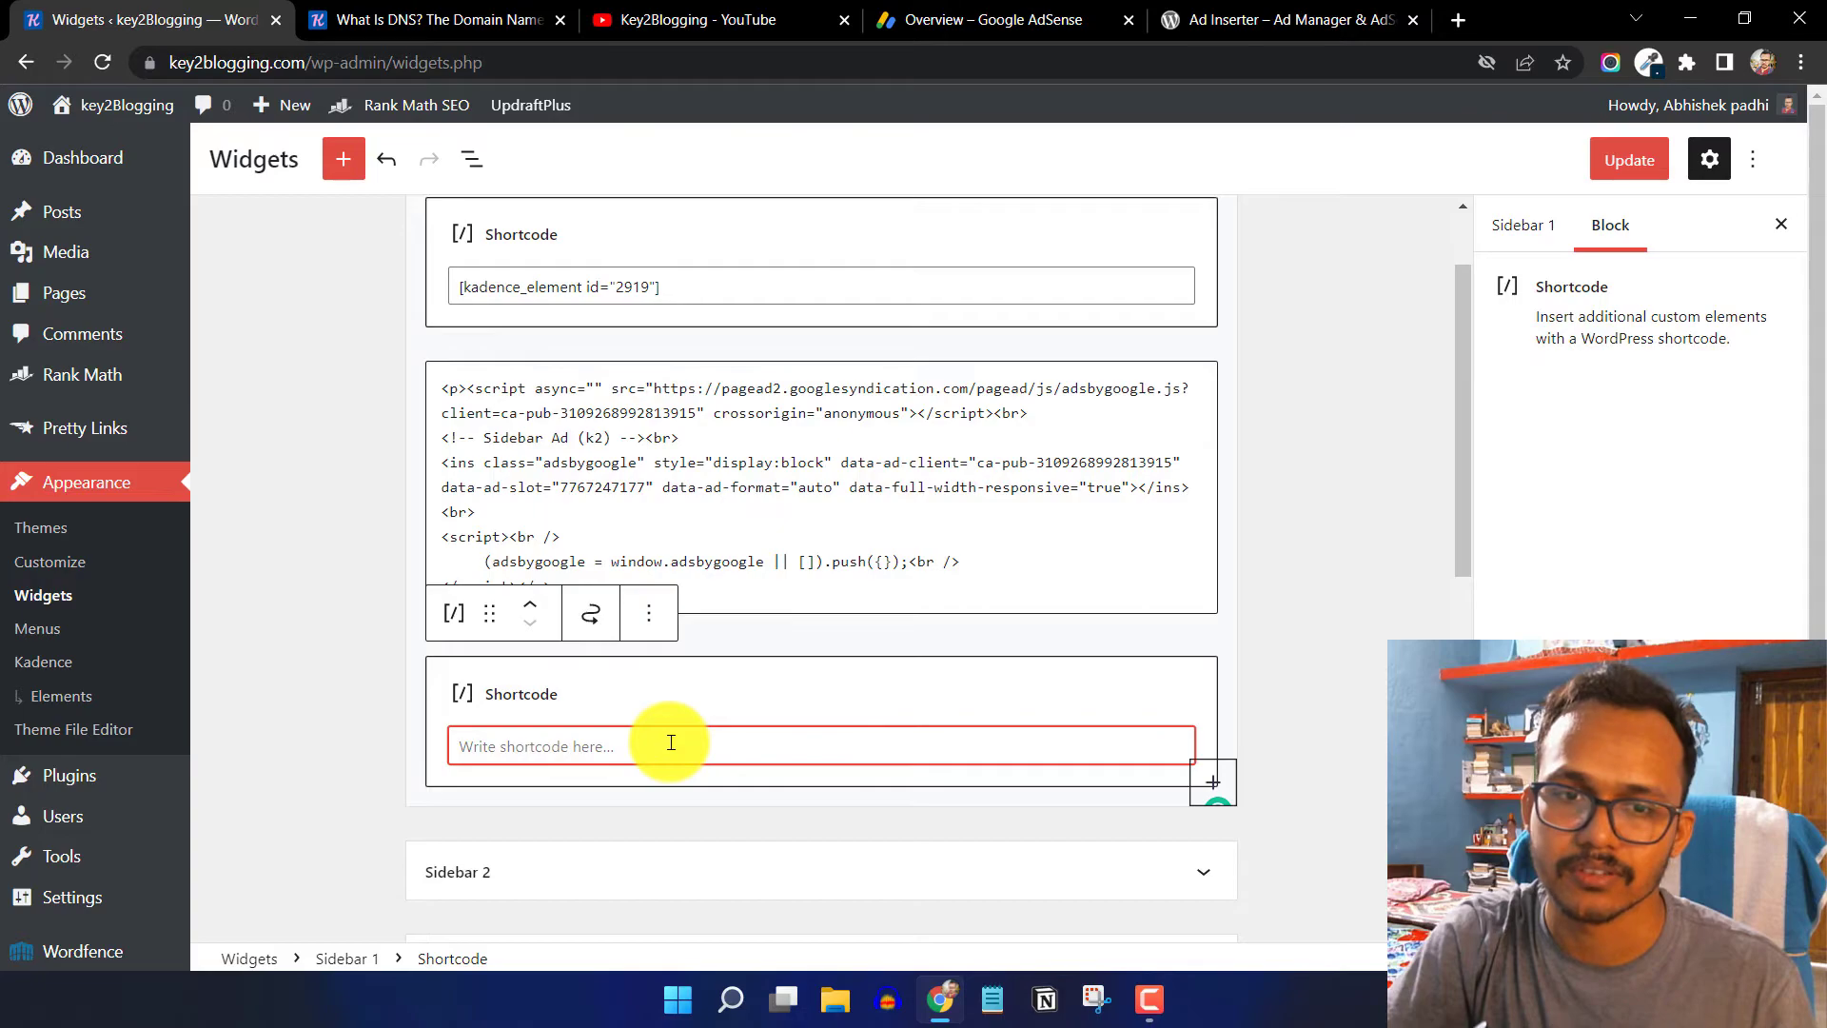
pyautogui.click(650, 613)
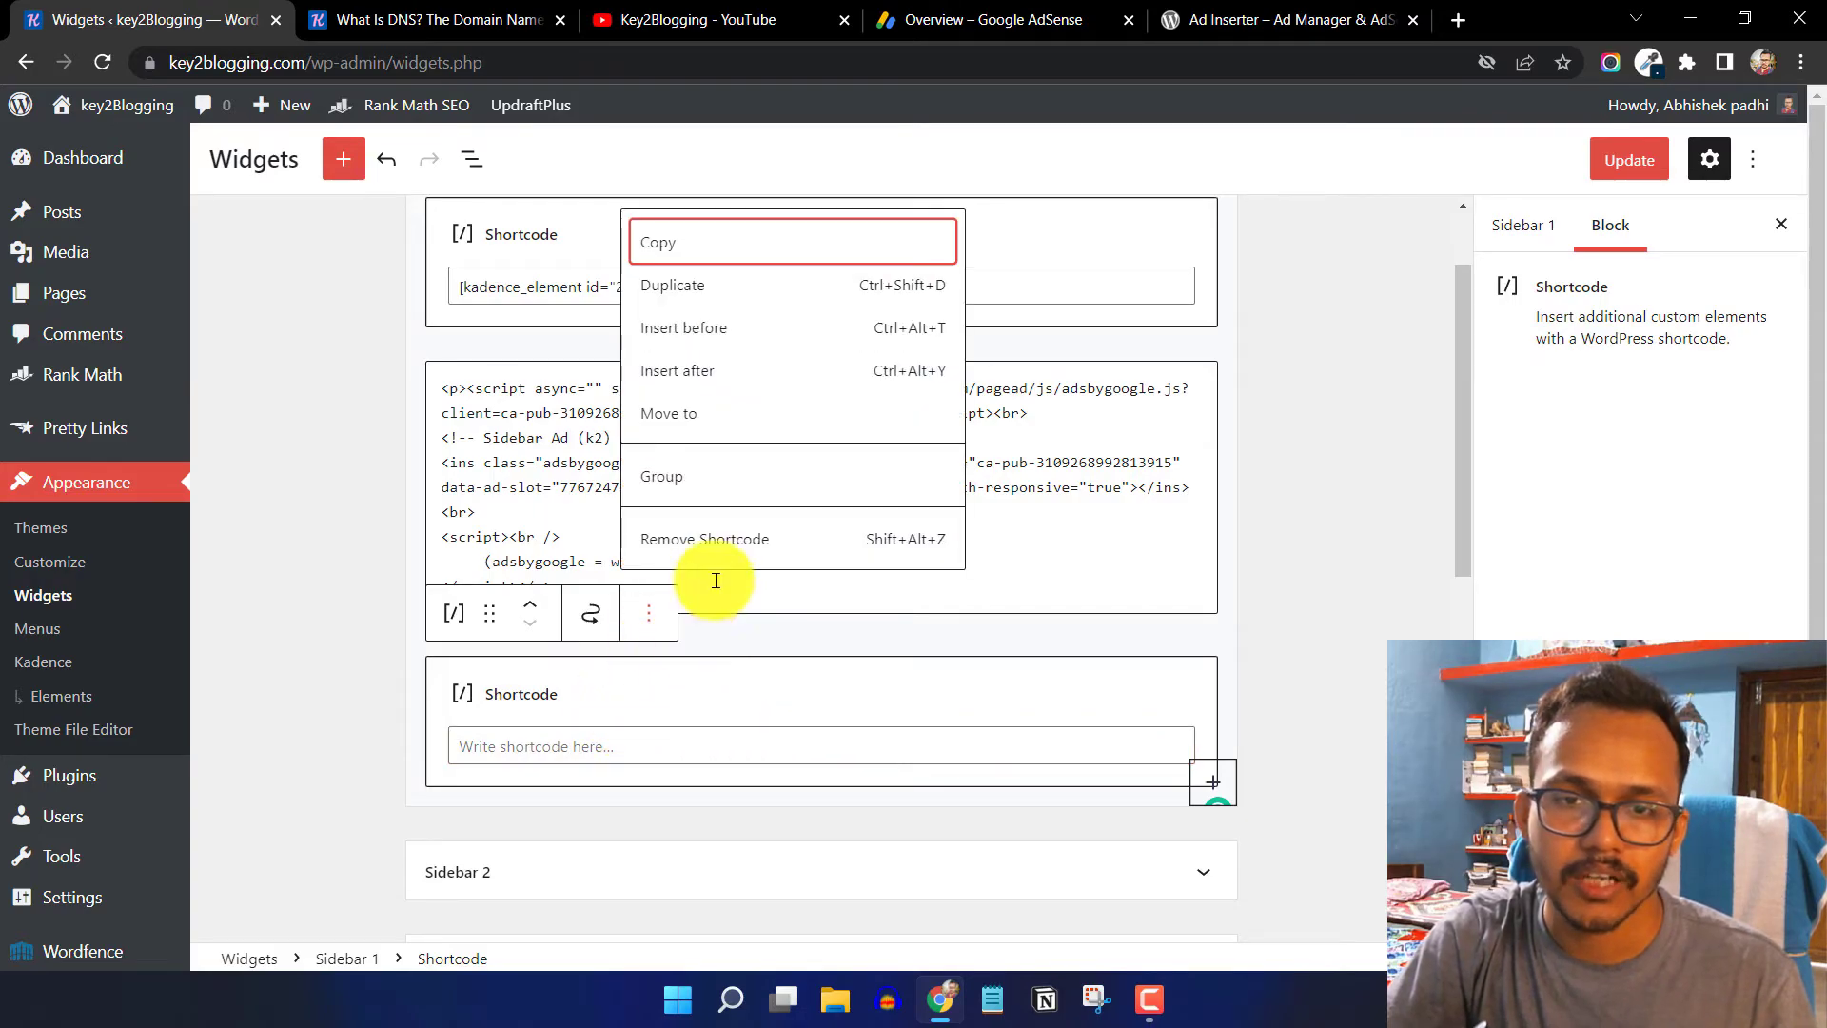
pyautogui.click(723, 540)
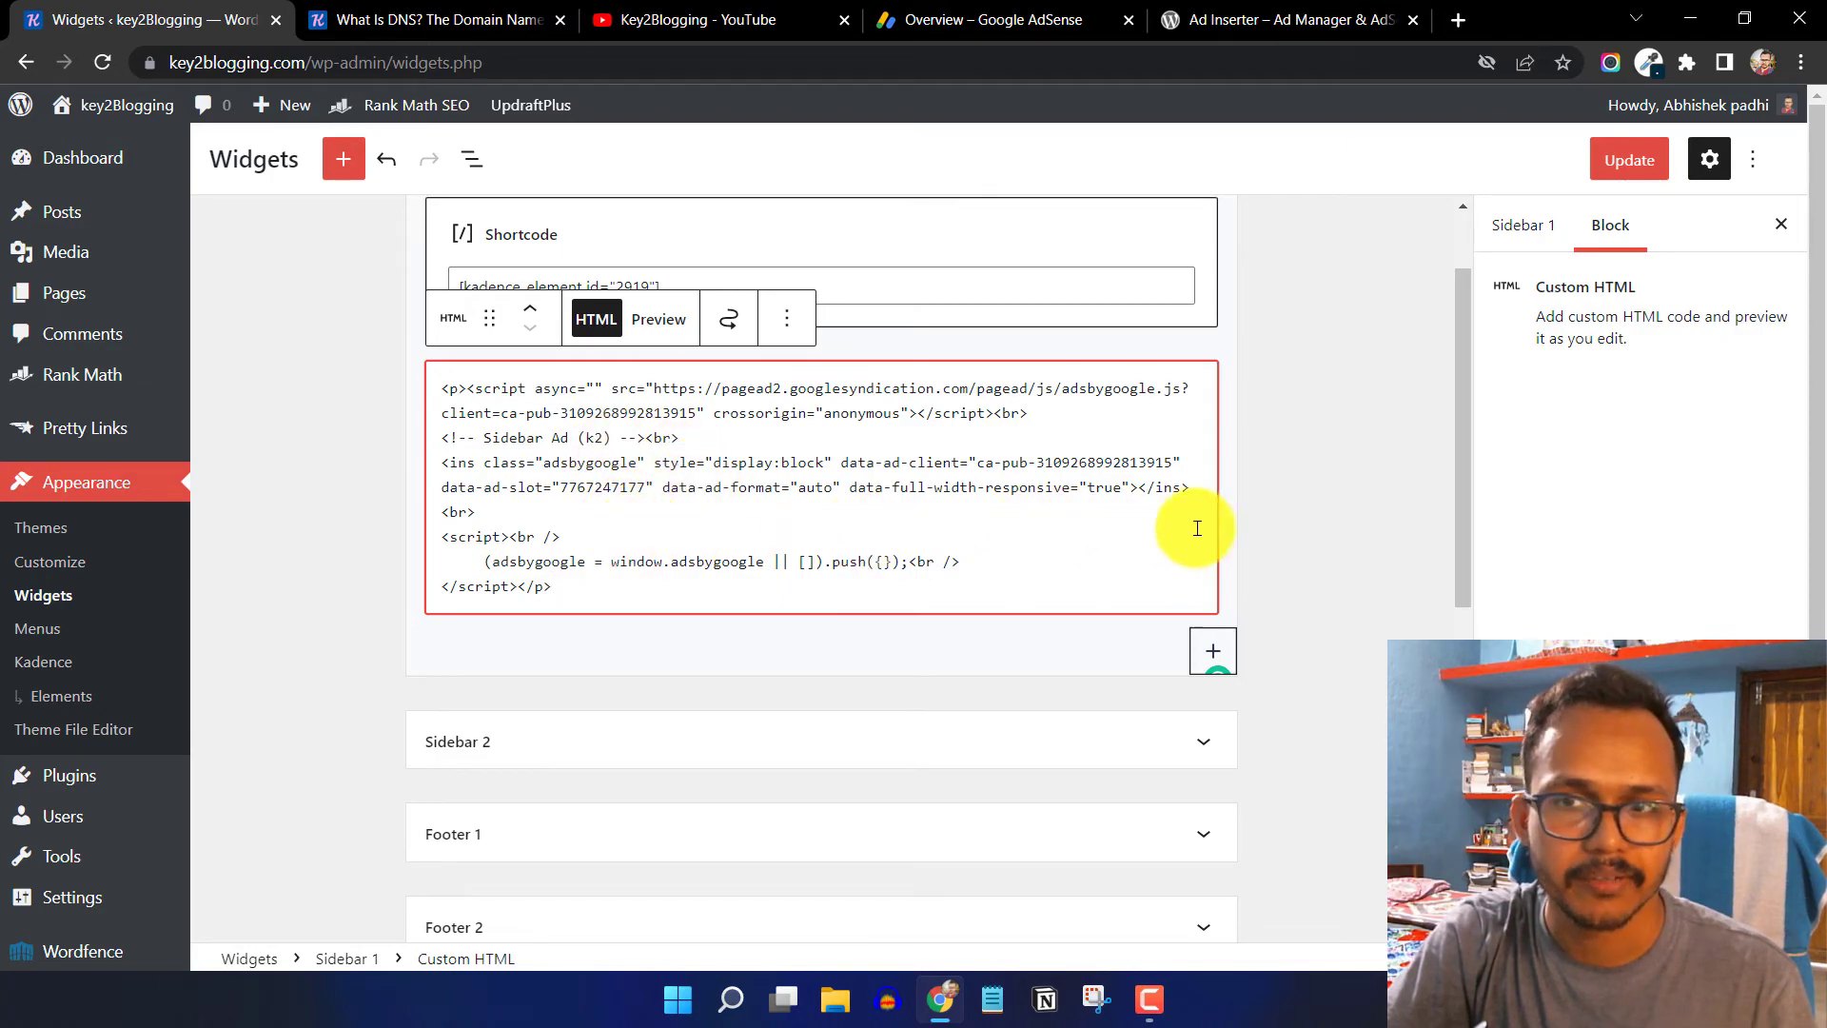
pyautogui.click(1317, 485)
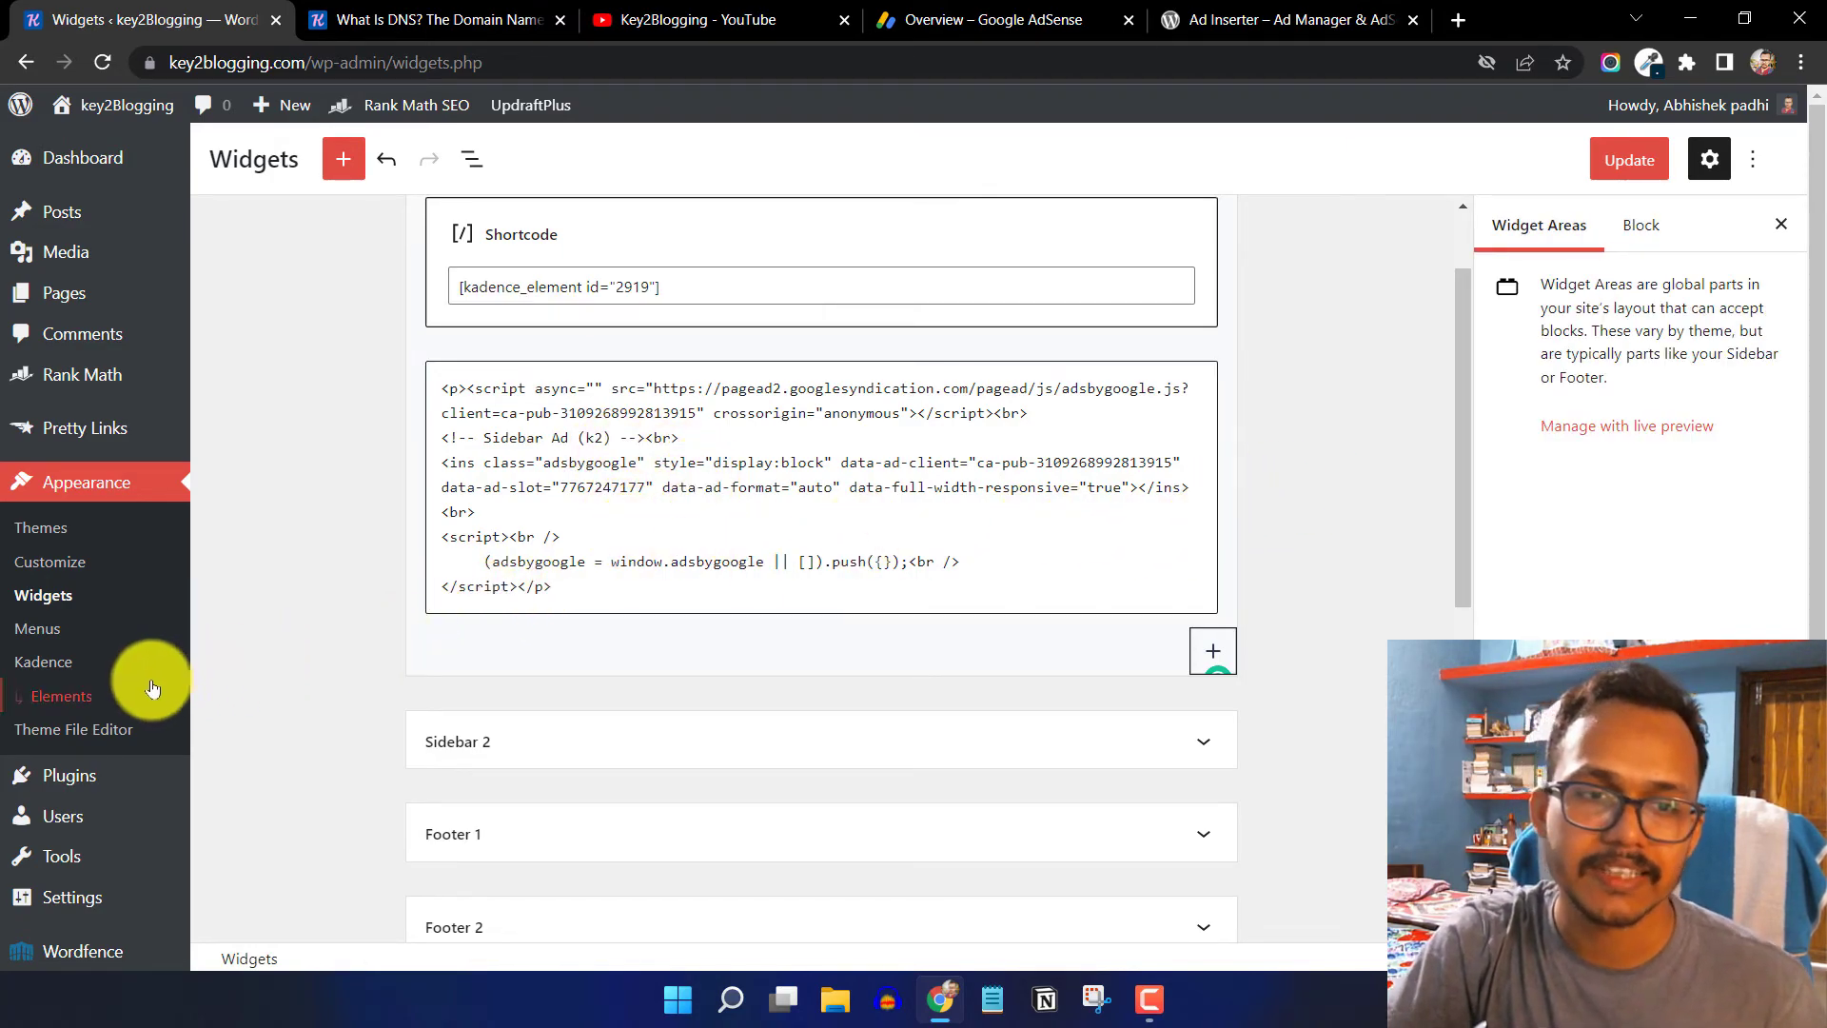
pyautogui.scroll(-1, 71, 704)
# - Return to Ad Inserter settings, dismissing the vignette ad and leaving Widgets without saving
pyautogui.moveTo(81, 795)
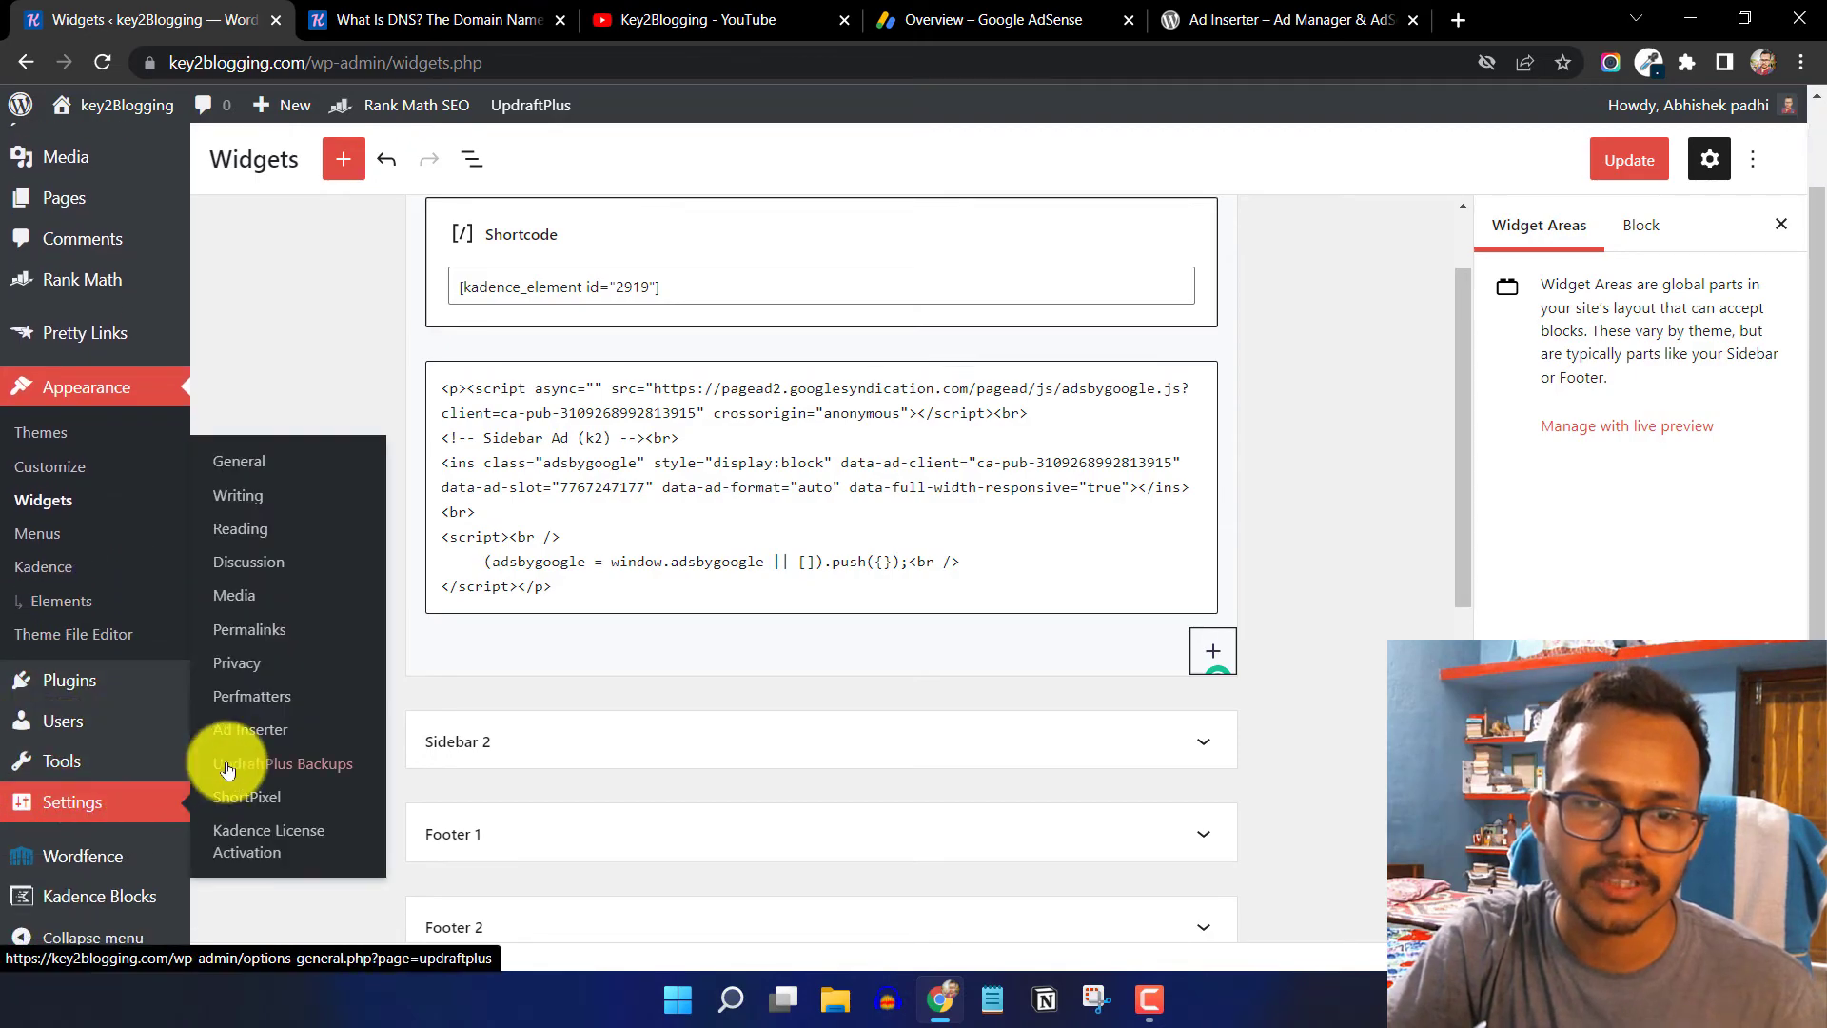
pyautogui.click(253, 730)
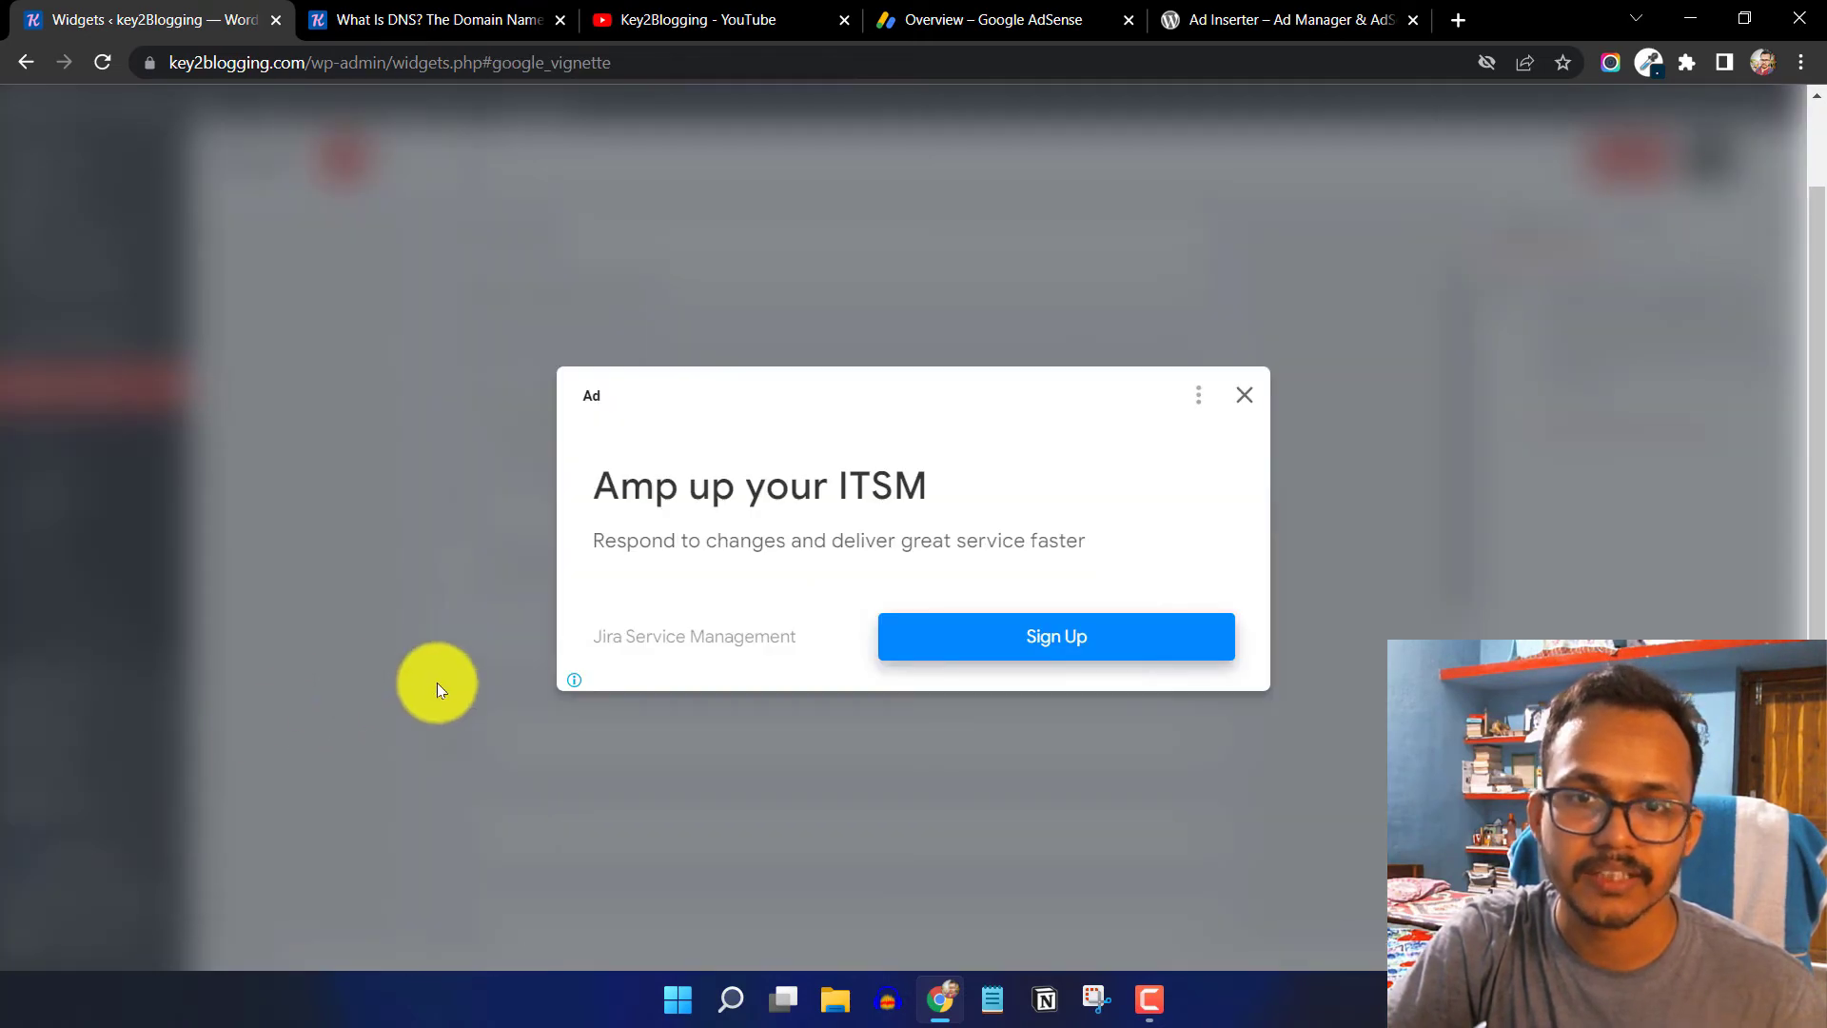
pyautogui.click(1247, 400)
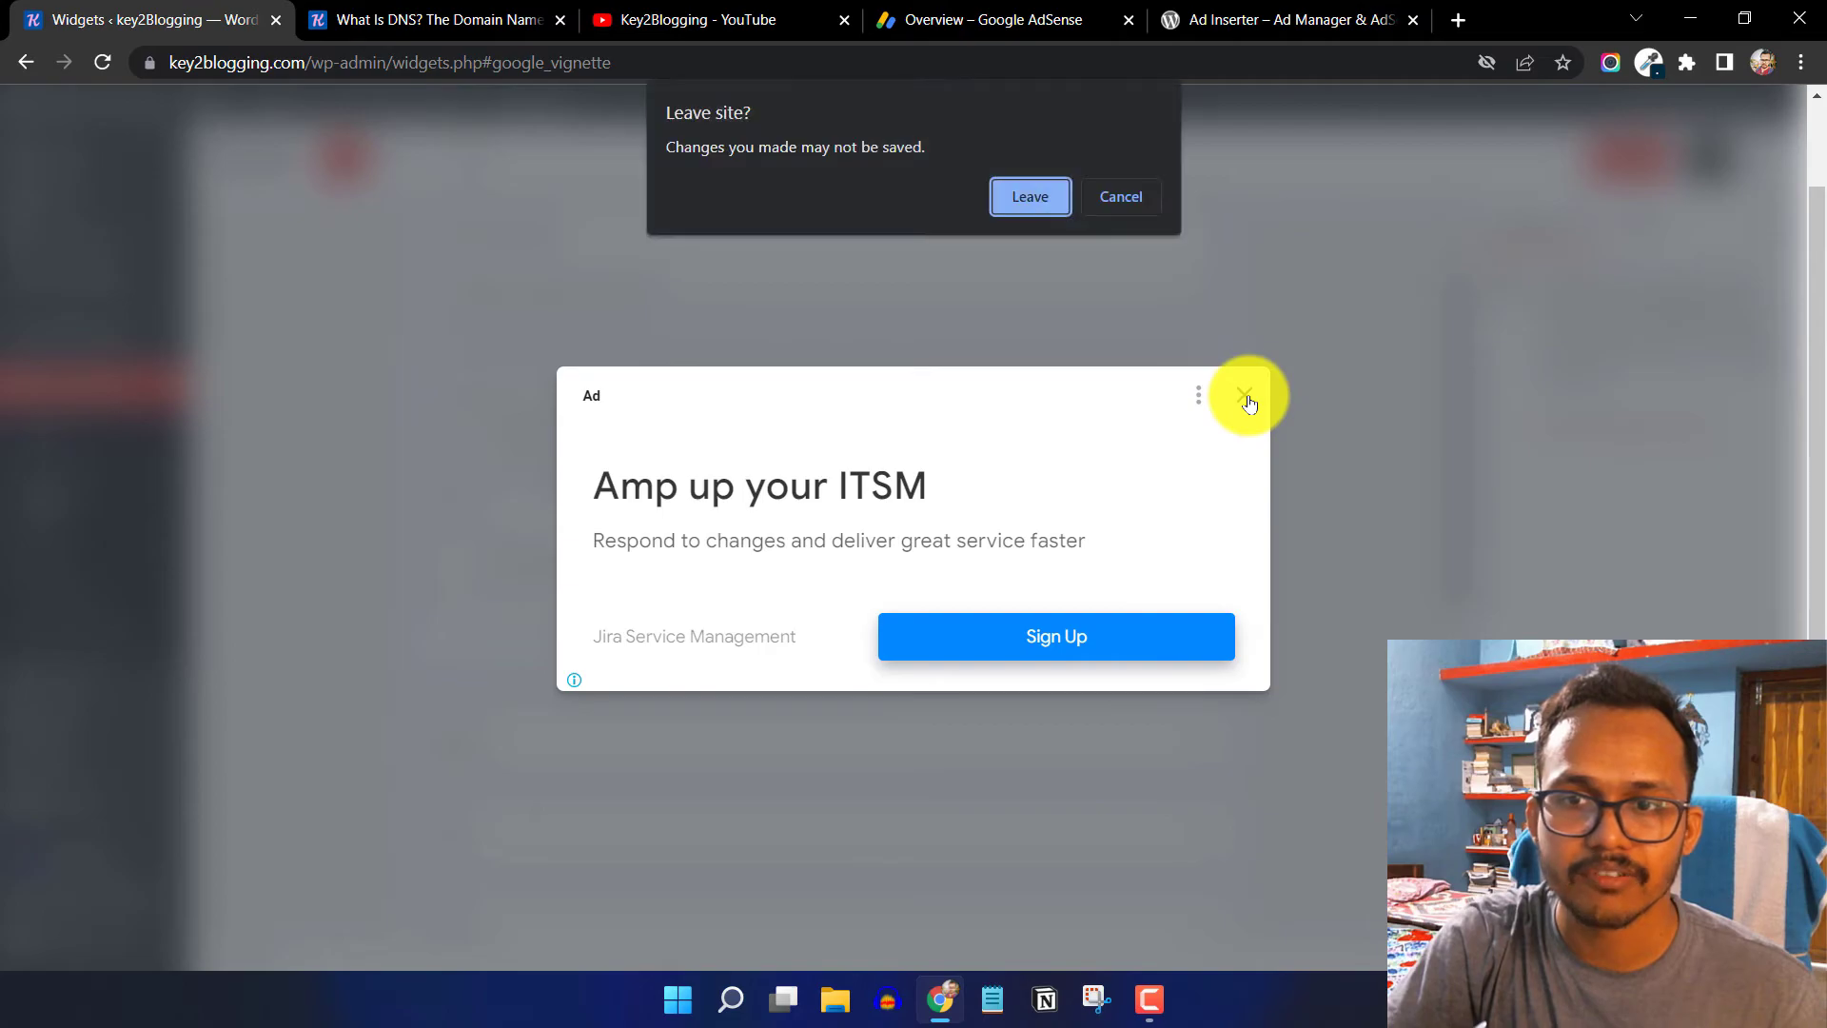
pyautogui.click(1019, 194)
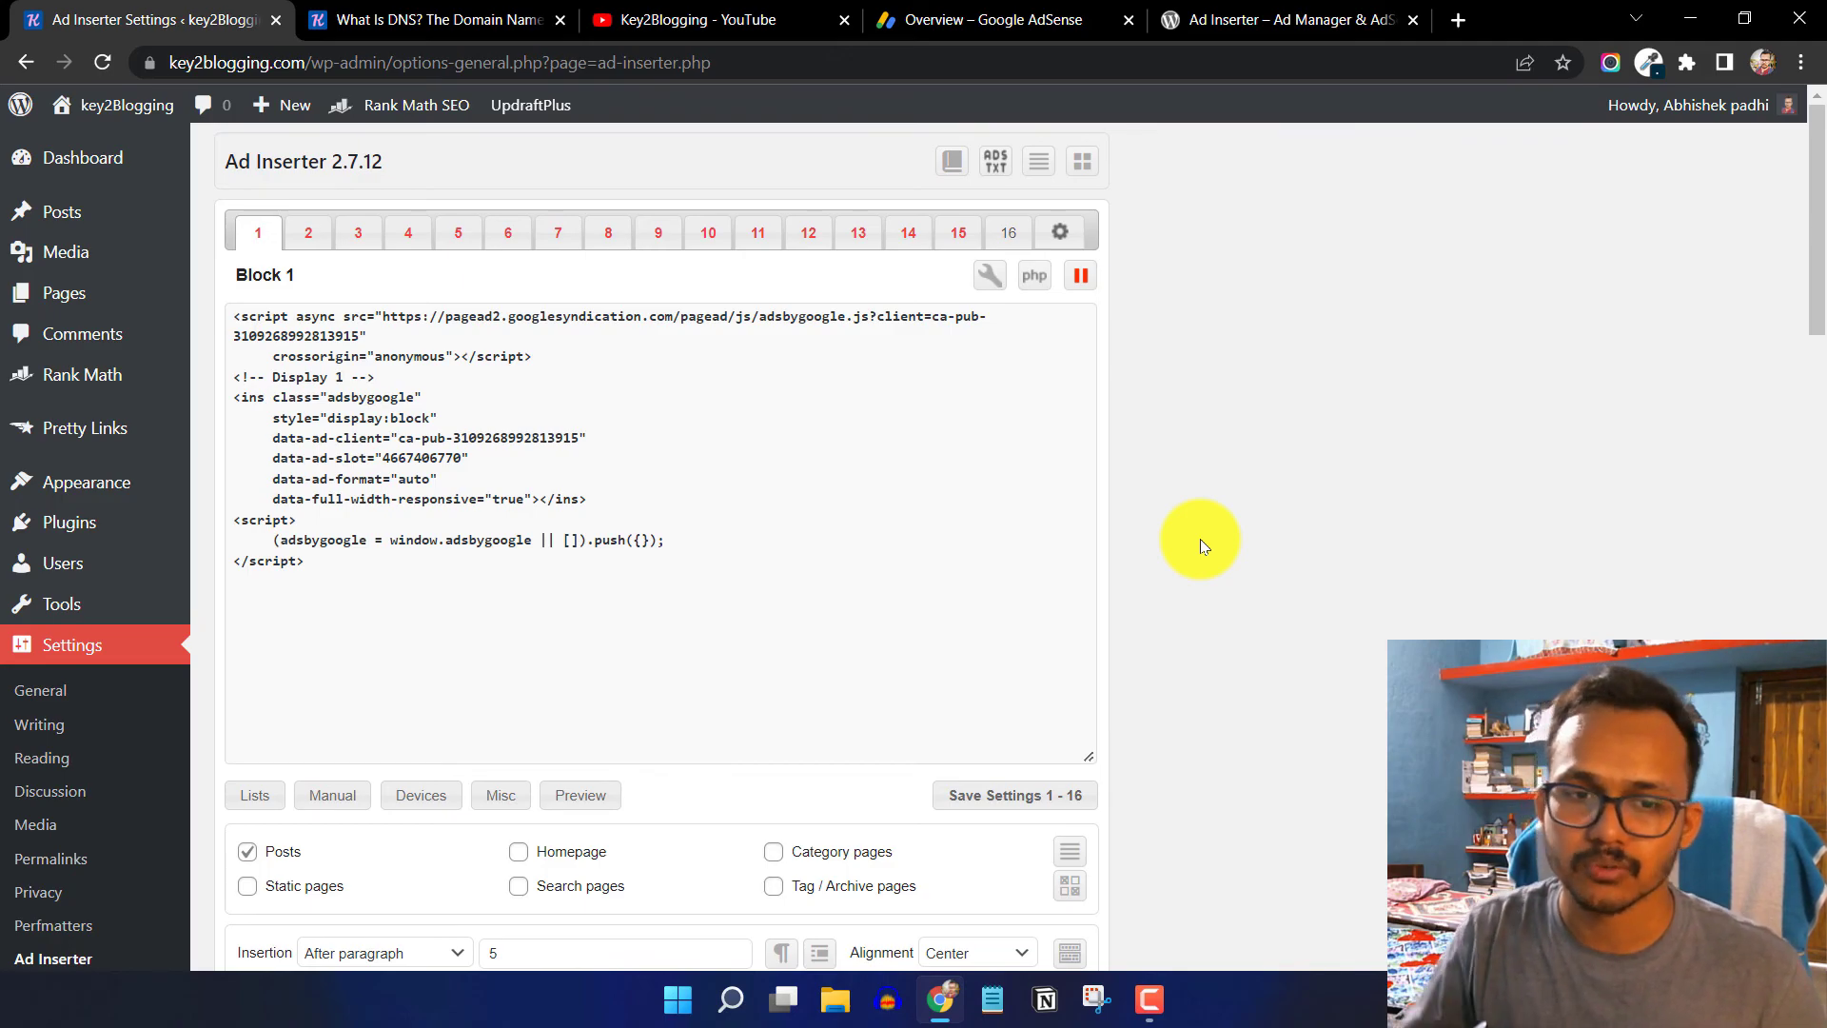
# - Show Block 1's list of insertion positions, with After paragraph 5 still set
pyautogui.scroll(-1, 1195, 538)
pyautogui.scroll(-2, 1196, 539)
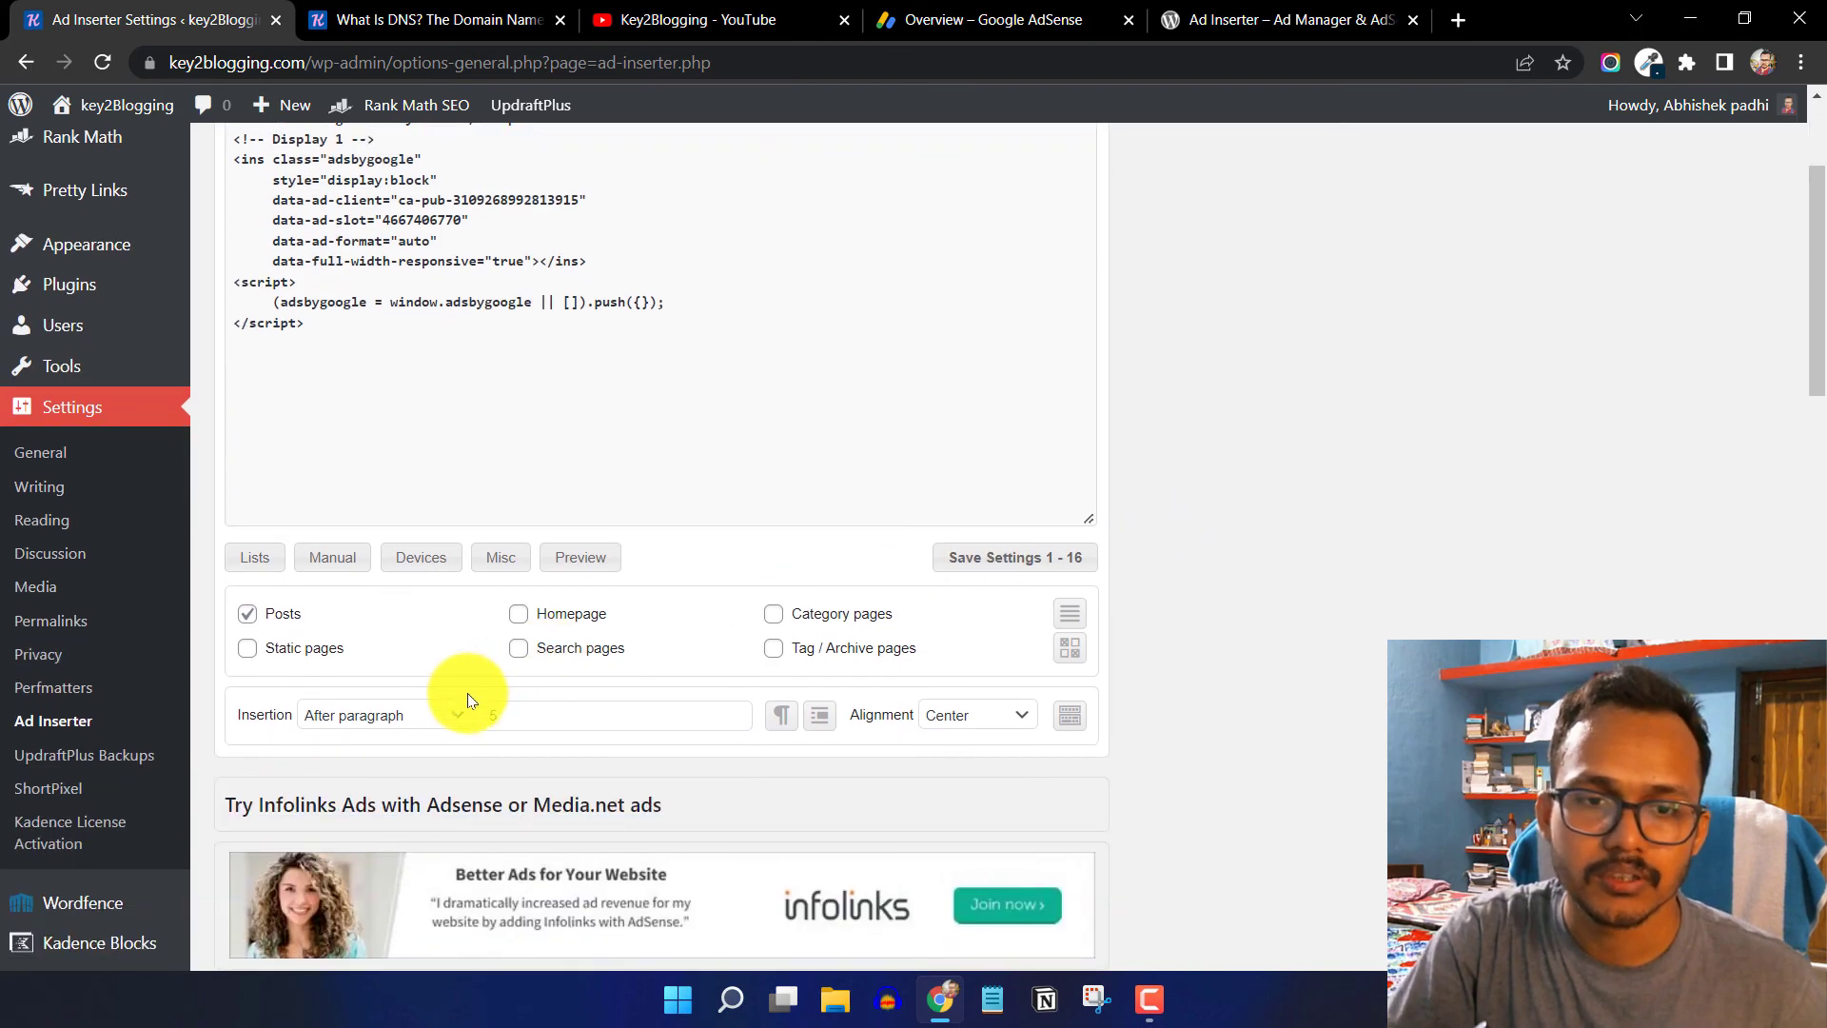
pyautogui.click(404, 715)
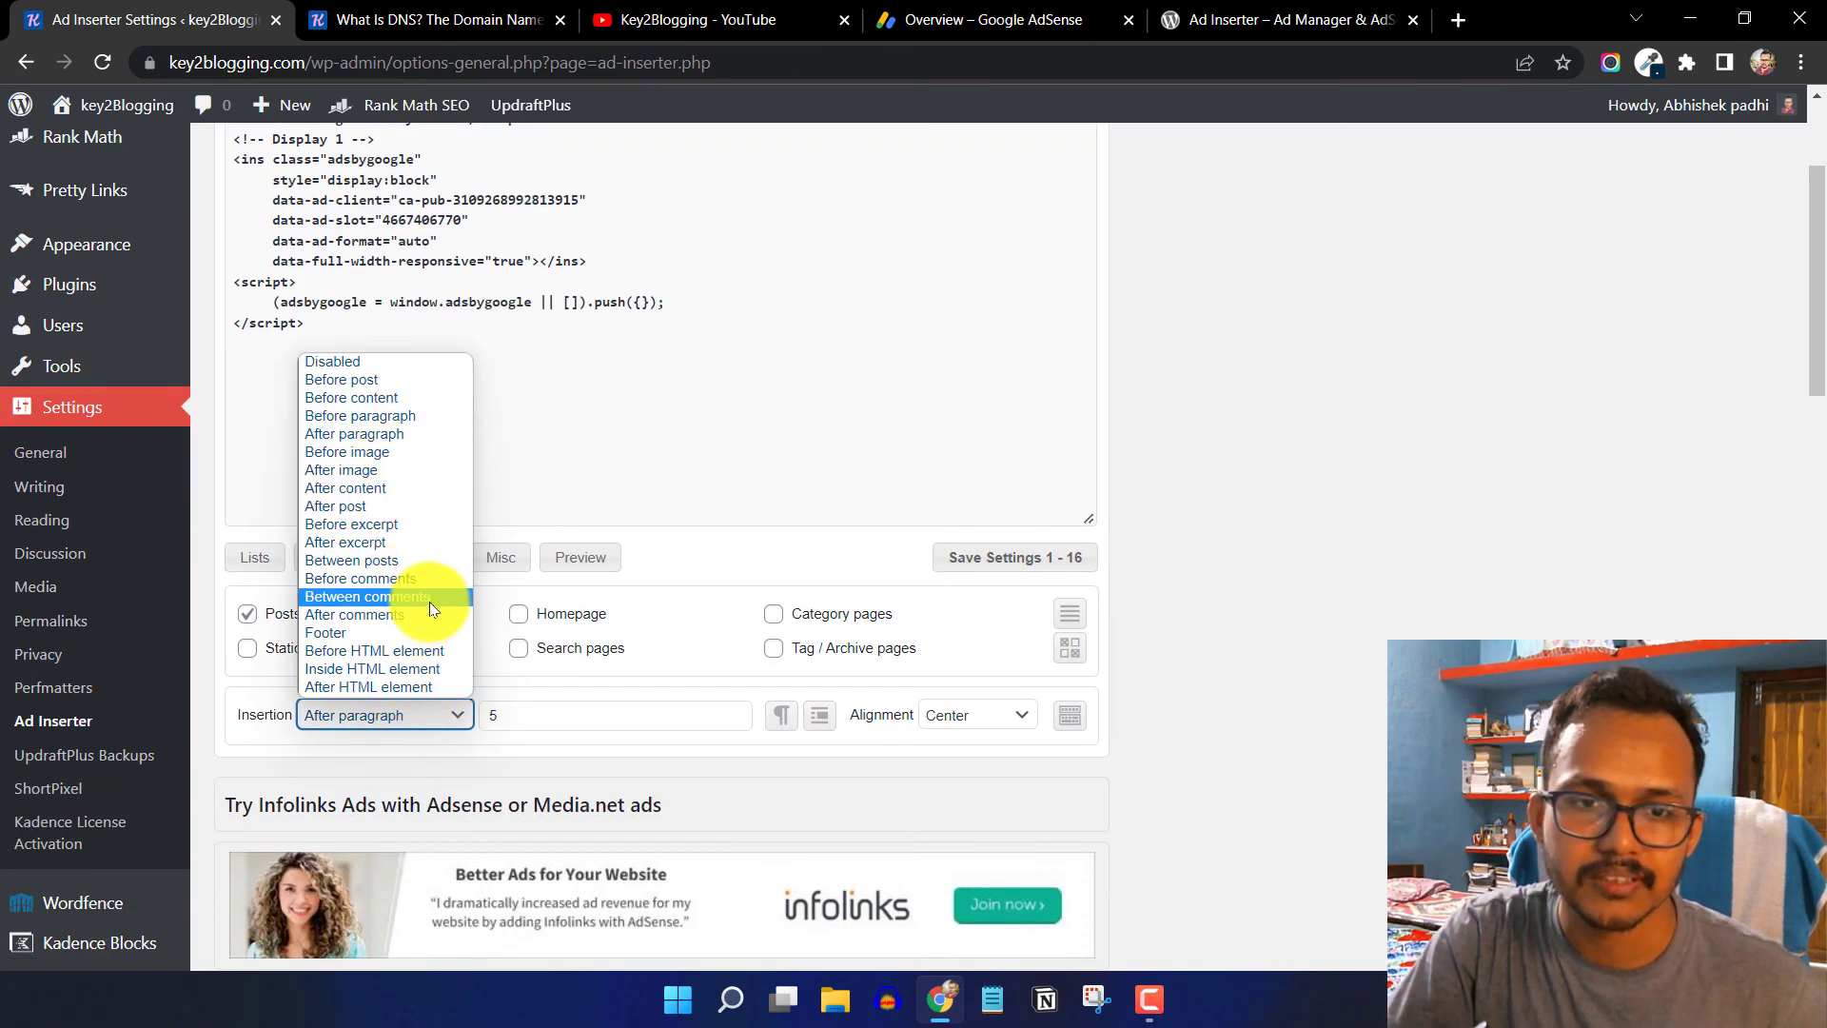